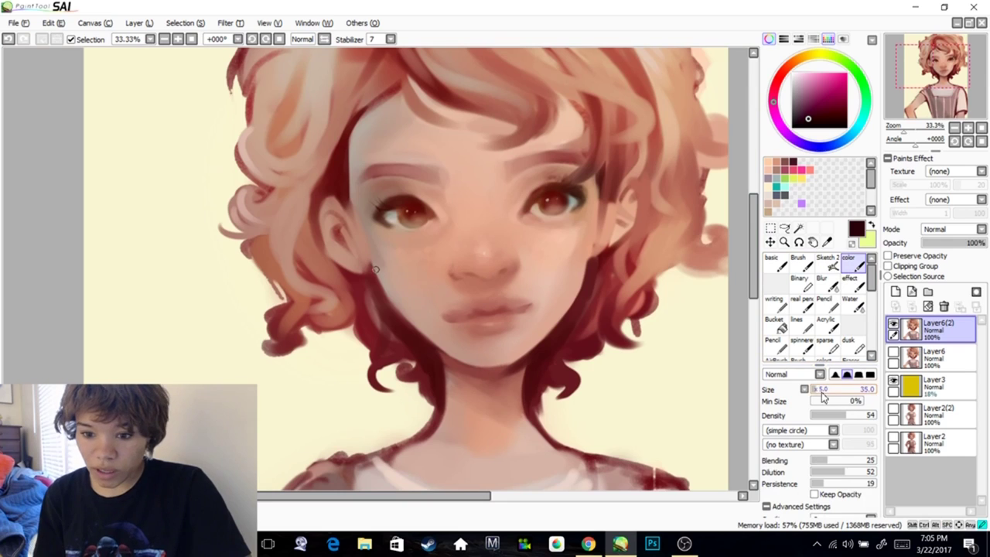
Try broad skin-tone shading along the forehead's left edge with a brush size of 160, then undo it
alt+click(371, 249)
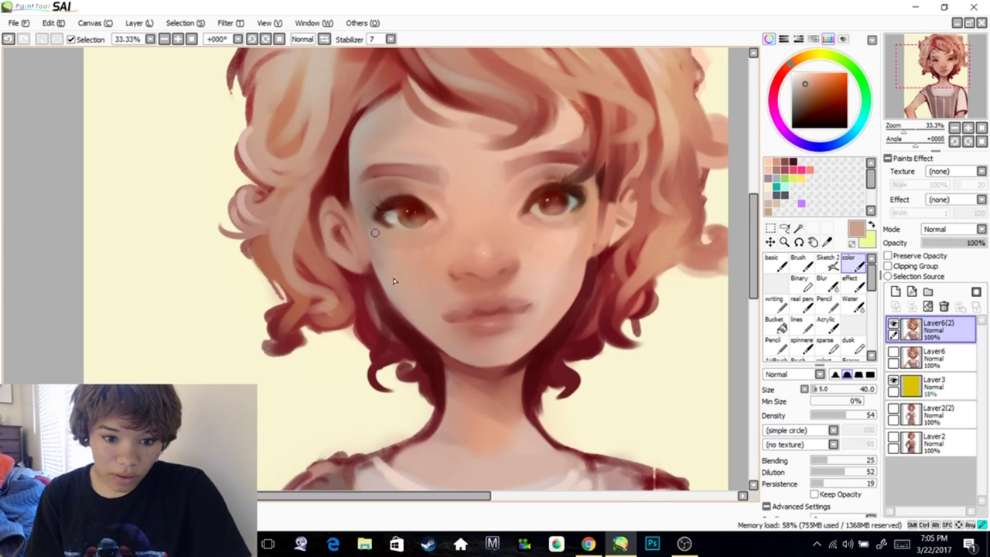
key(bracketright)
key(bracketright)
key(bracketright)
key(bracketright)
key(bracketright)
key(bracketright)
key(bracketright)
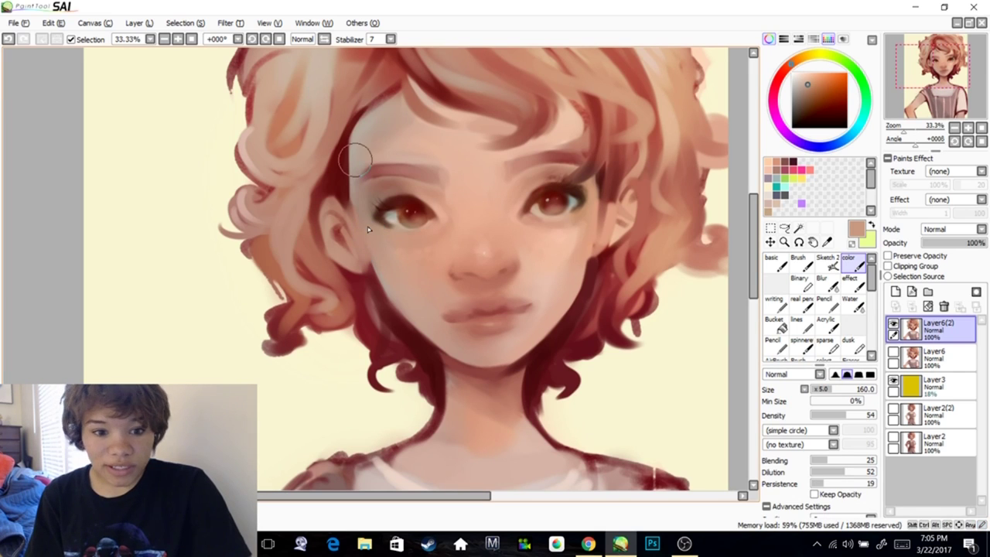
drag(365, 137, 387, 177)
key(ctrl+z)
key(ctrl+z)
Refine the hair edge beside the right eyebrow with sampled reddish-brown and peach skin tones at brush size 45
key(space)
drag(434, 215, 435, 223)
right_click(385, 181)
click(818, 390)
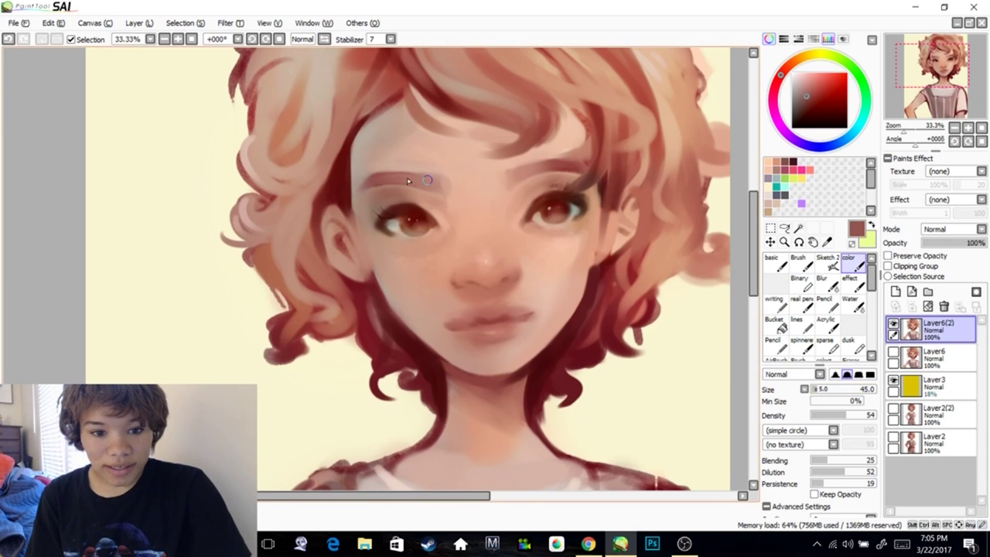
drag(495, 186, 484, 201)
alt+click(550, 189)
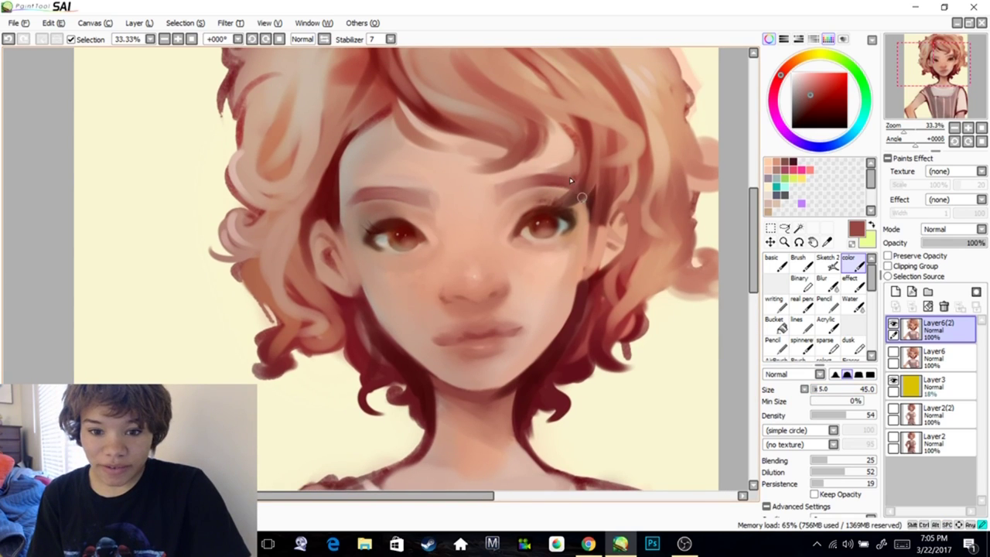
alt+click(570, 158)
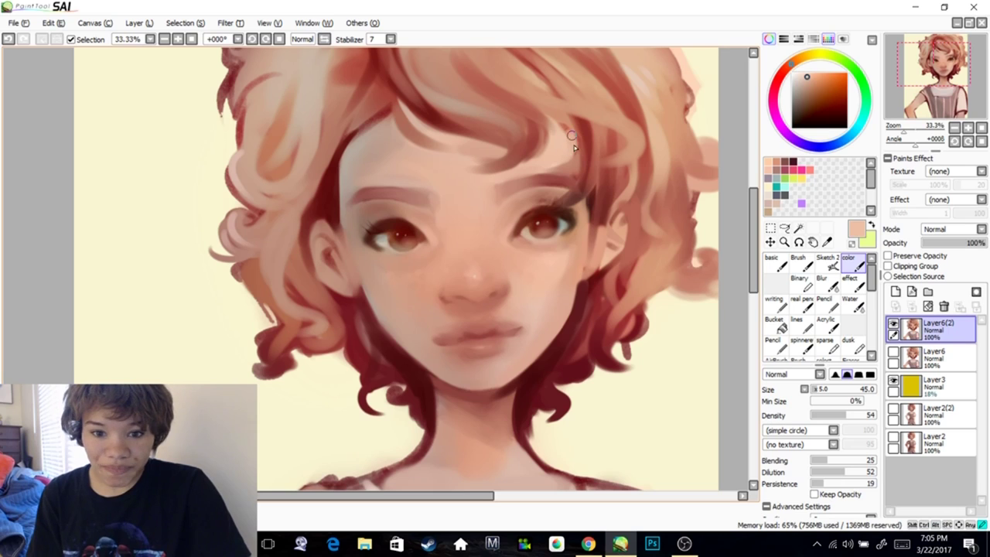
scroll(573, 145, up, 3)
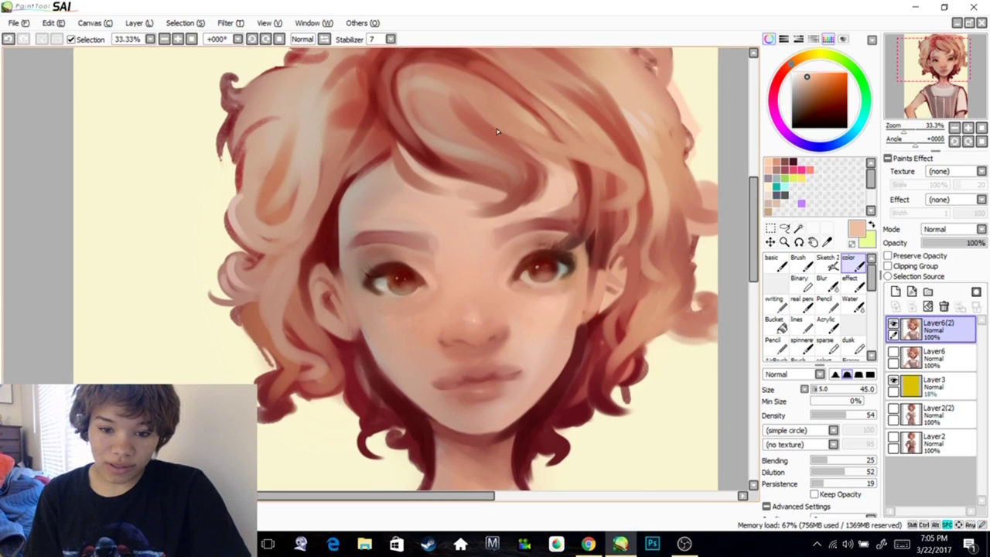
Deepen the swept fringe and the strands at the parting with reddish-brown tones sampled from the hair
drag(529, 172, 539, 148)
alt+click(539, 137)
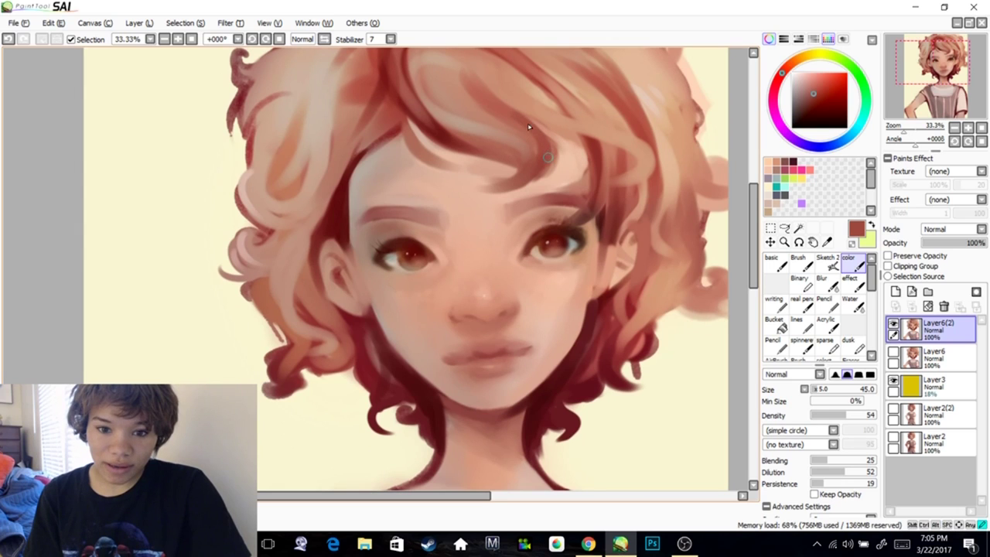
drag(503, 88, 510, 106)
drag(427, 133, 442, 170)
alt+click(423, 105)
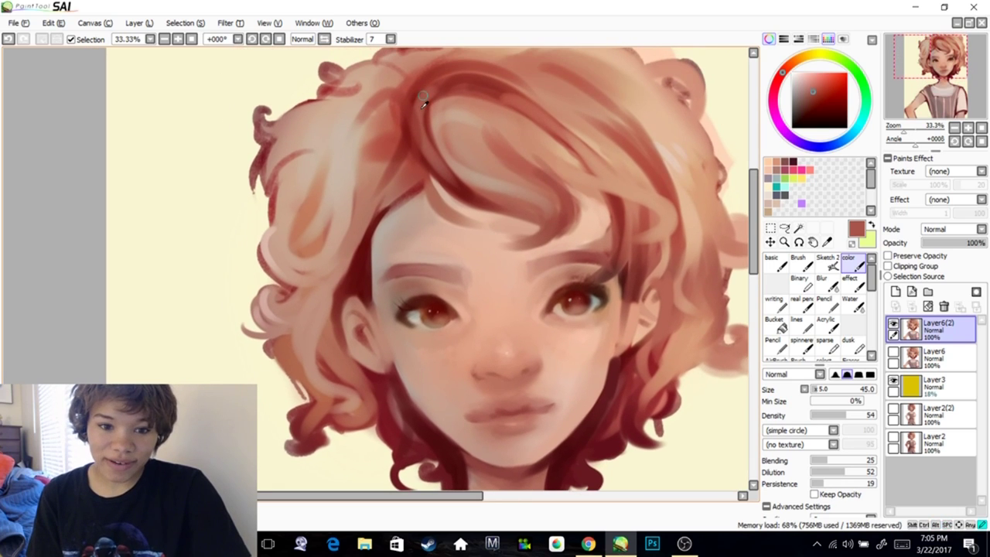
Refine the hairline along the forehead's left side with sampled grayish skin and warm brown hair tones
scroll(425, 138, down, 3)
alt+click(409, 170)
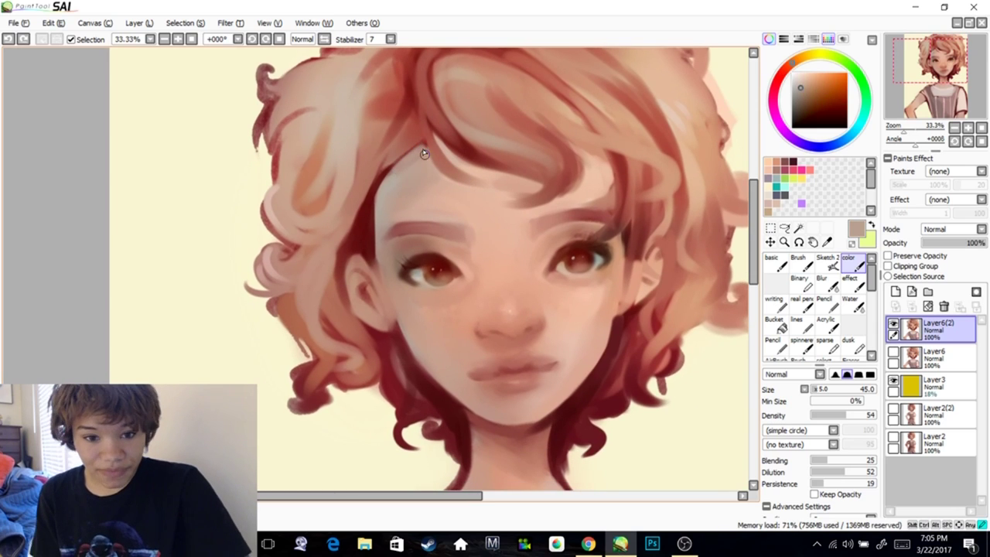
scroll(391, 166, down, 1)
alt+click(392, 154)
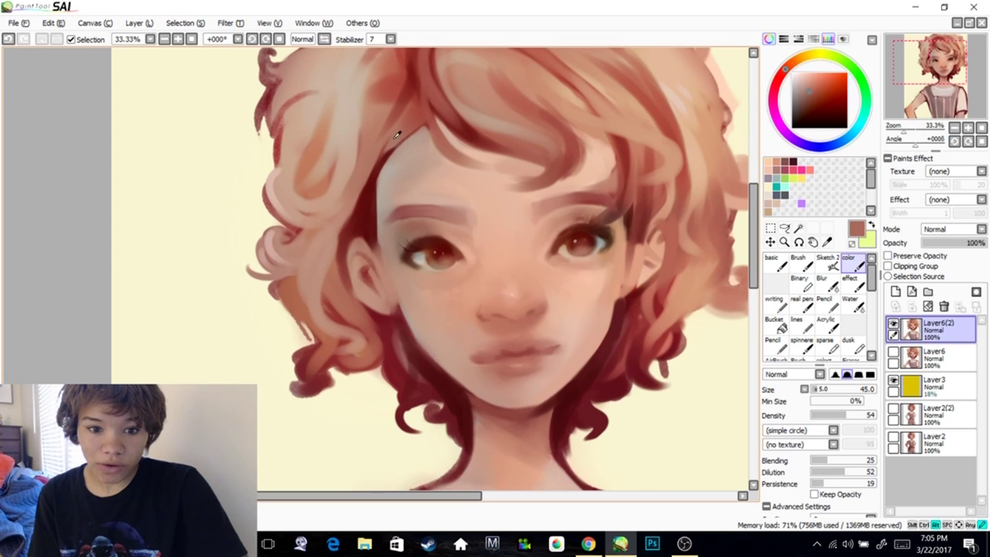
mouse_move(376, 164)
mouse_down()
mouse_move(375, 230)
mouse_move(371, 216)
mouse_up()
mouse_move(406, 247)
mouse_down()
mouse_move(371, 206)
mouse_move(376, 183)
mouse_up()
drag(389, 232, 408, 197)
Shape the lower curls beside the jaw with dark reds sampled from the shadowed hair
alt+click(389, 294)
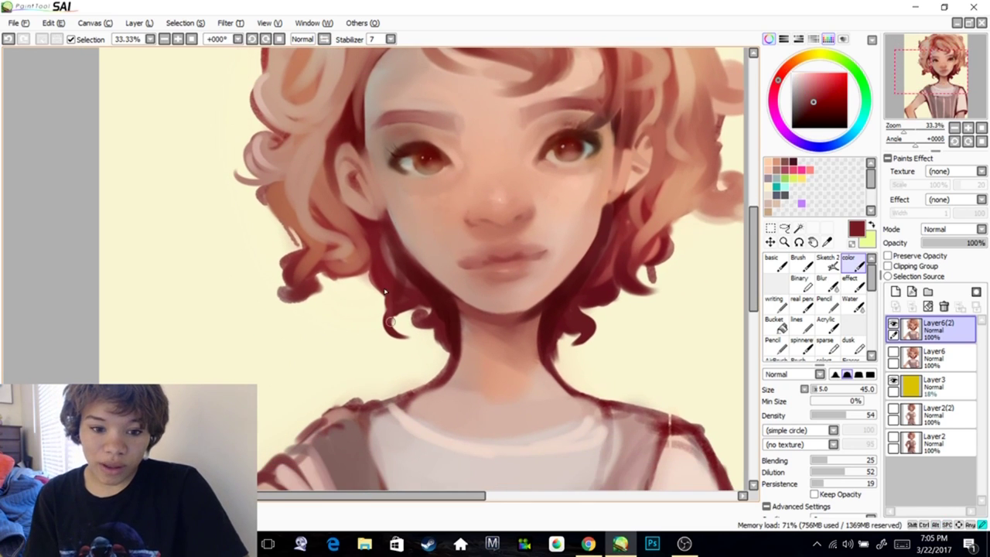
drag(386, 287, 391, 327)
drag(421, 294, 415, 314)
alt+click(429, 310)
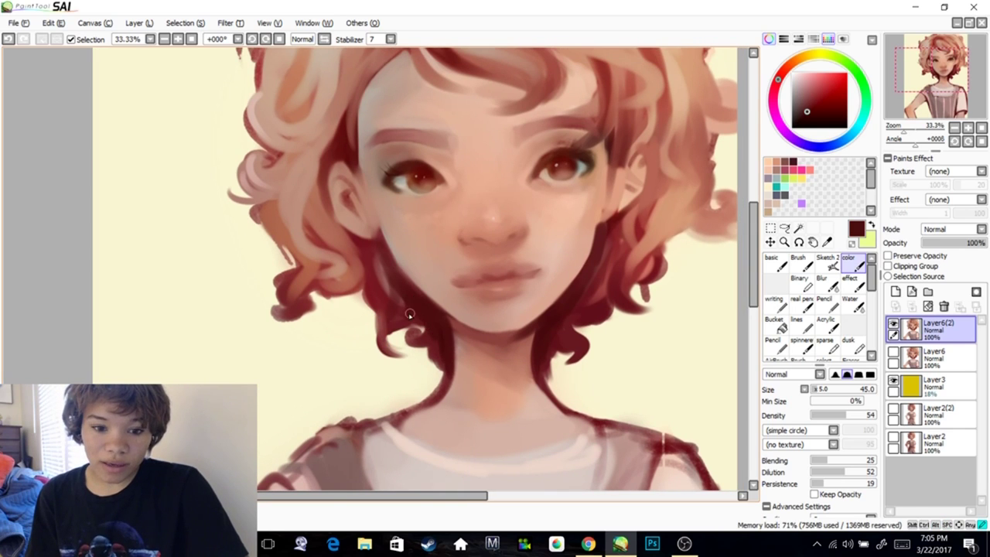
scroll(417, 316, down, 1)
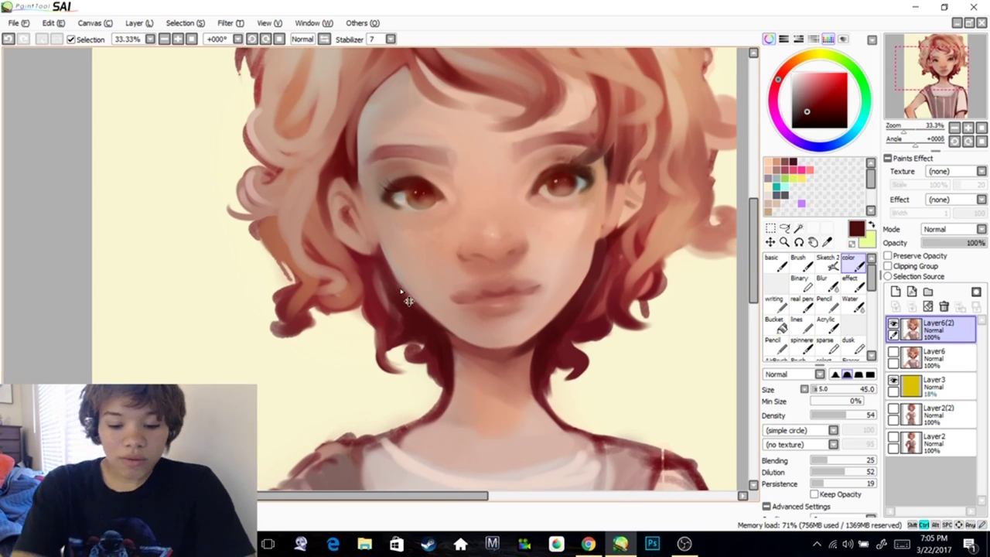
scroll(410, 302, down, 1)
mouse_move(639, 281)
mouse_down()
mouse_move(615, 310)
mouse_move(632, 319)
mouse_up()
Paint light strands into the dark hair on both sides of the jaw with a sampled tan at brush size 45
click(820, 390)
drag(819, 389, 829, 391)
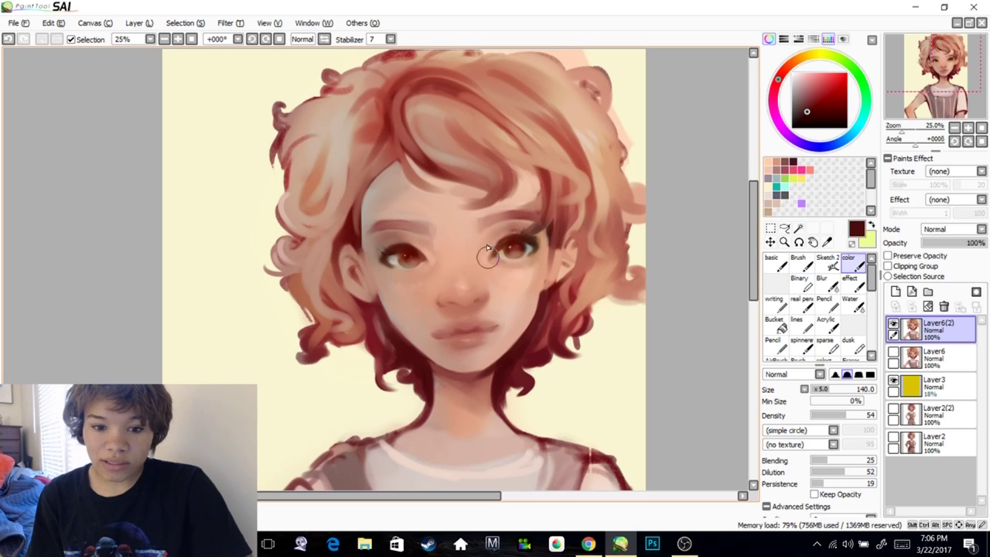
click(813, 392)
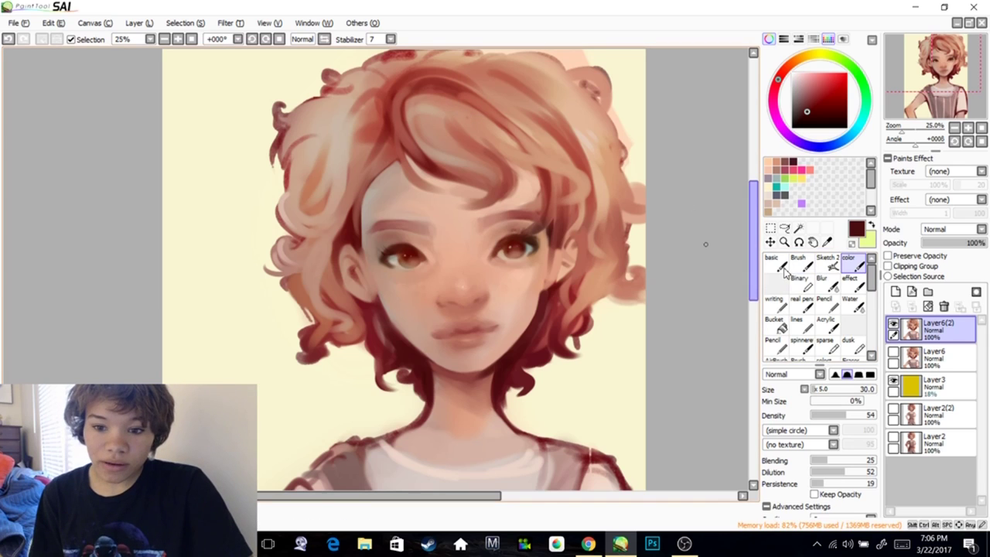
alt+click(496, 137)
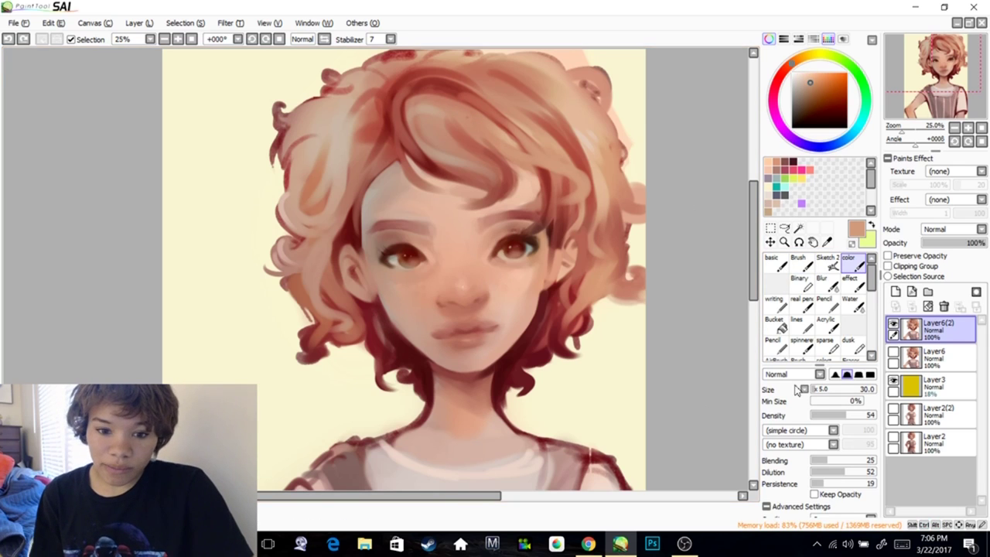
drag(812, 392, 815, 392)
drag(375, 318, 407, 353)
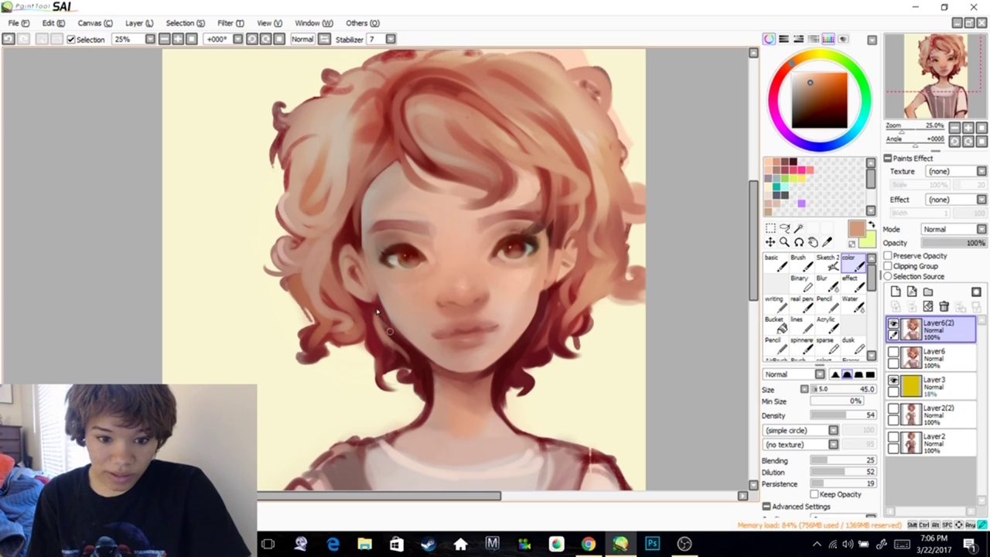
mouse_move(546, 314)
mouse_down()
mouse_move(538, 363)
mouse_move(510, 370)
mouse_up()
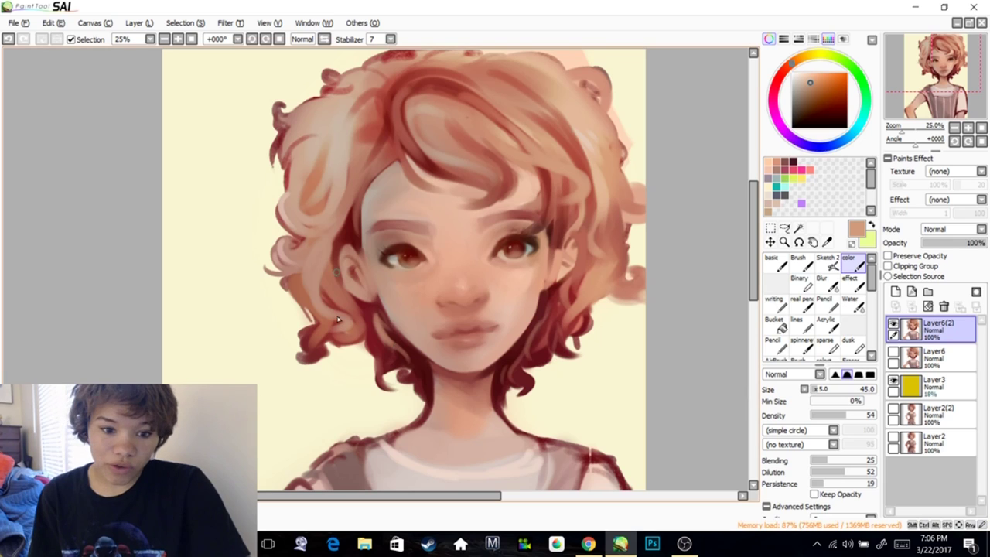
Soften the hair's left outline and the strands near the parting using brown and beige tones sampled from the painting
drag(396, 271, 454, 294)
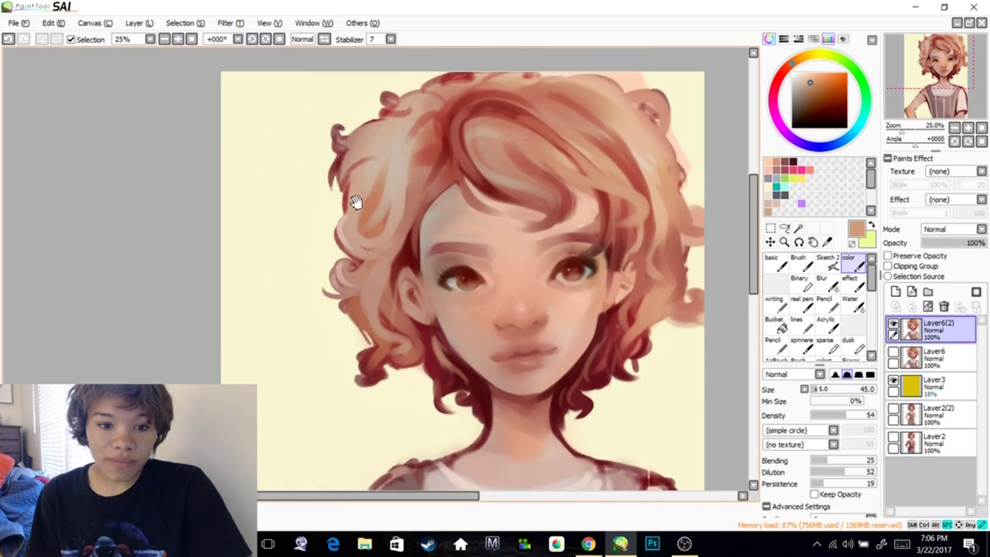
alt+click(341, 185)
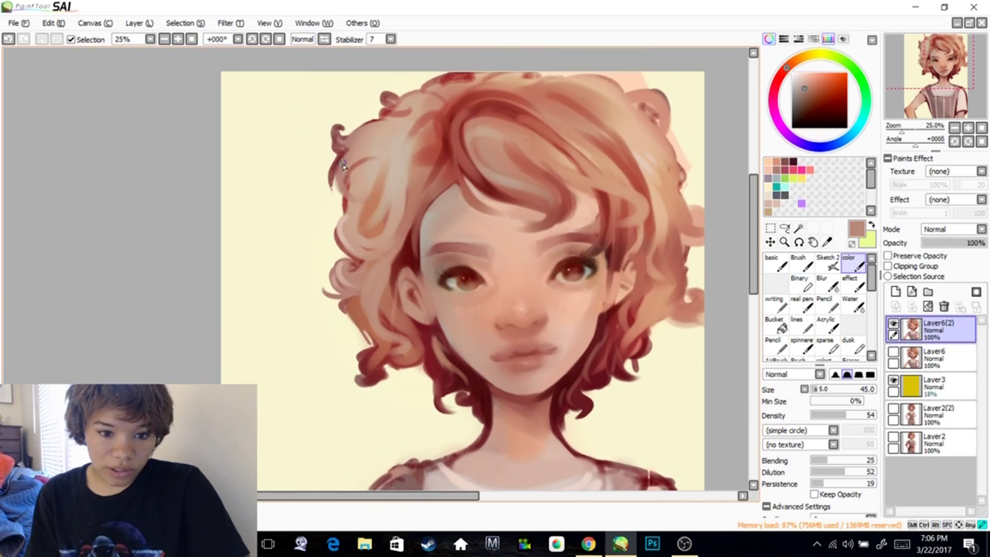
alt+click(356, 194)
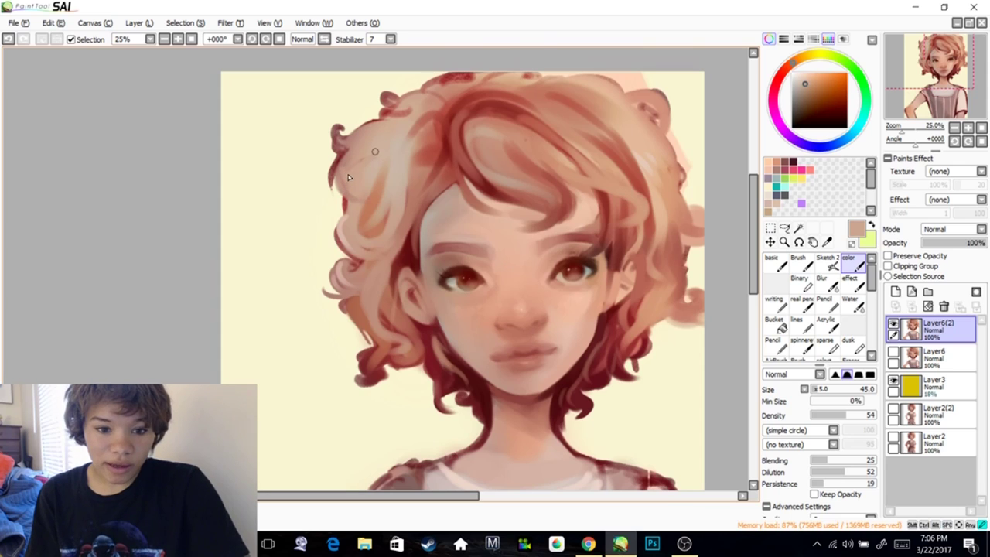
alt+click(441, 172)
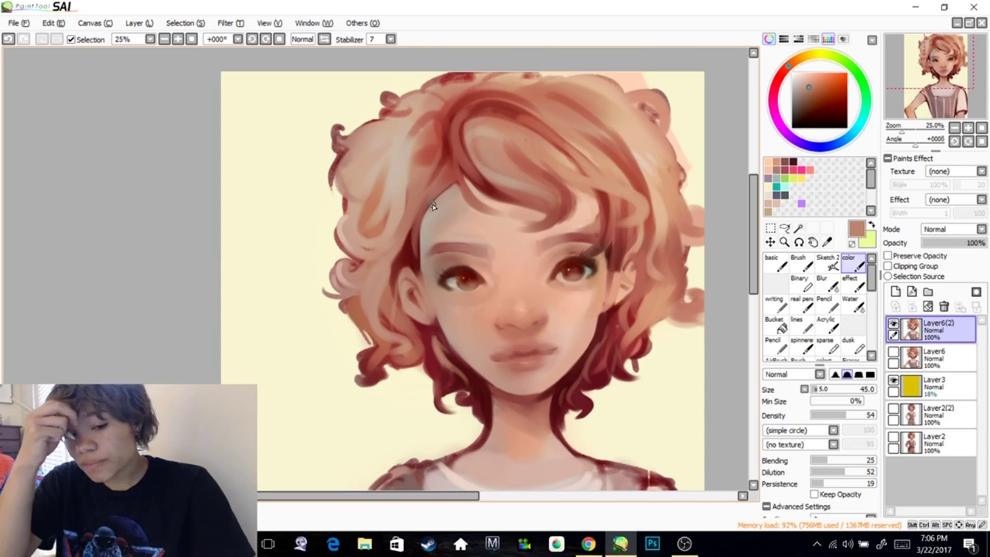
drag(658, 261, 632, 241)
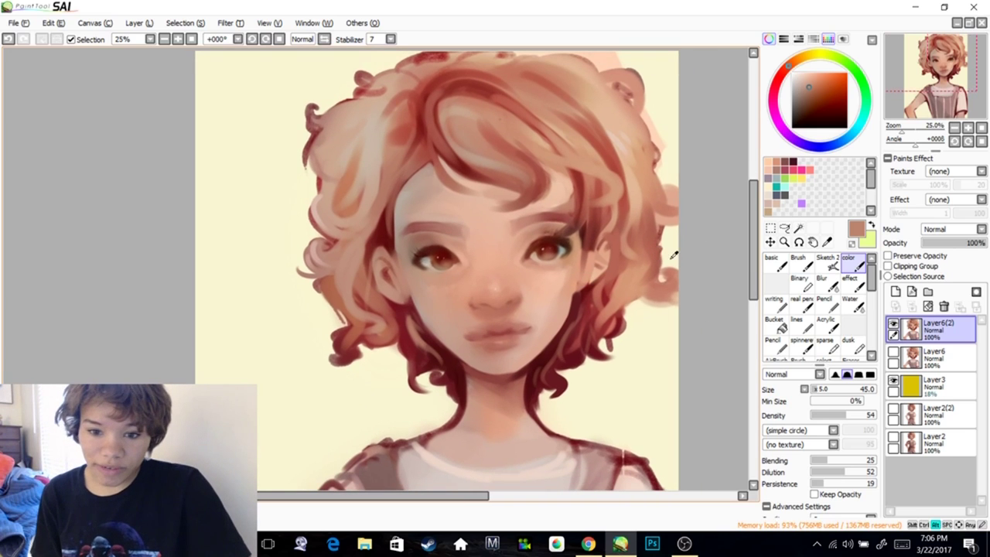
Erase stray paint around the hair's upper right edge and touch up the curl there with the basic brush in sampled peach
key(e)
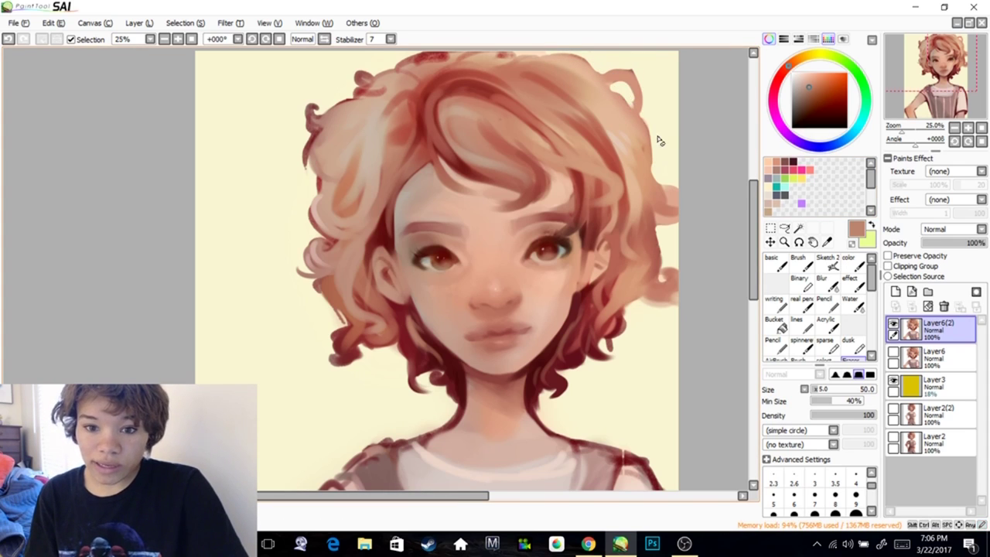
key(b)
alt+click(623, 116)
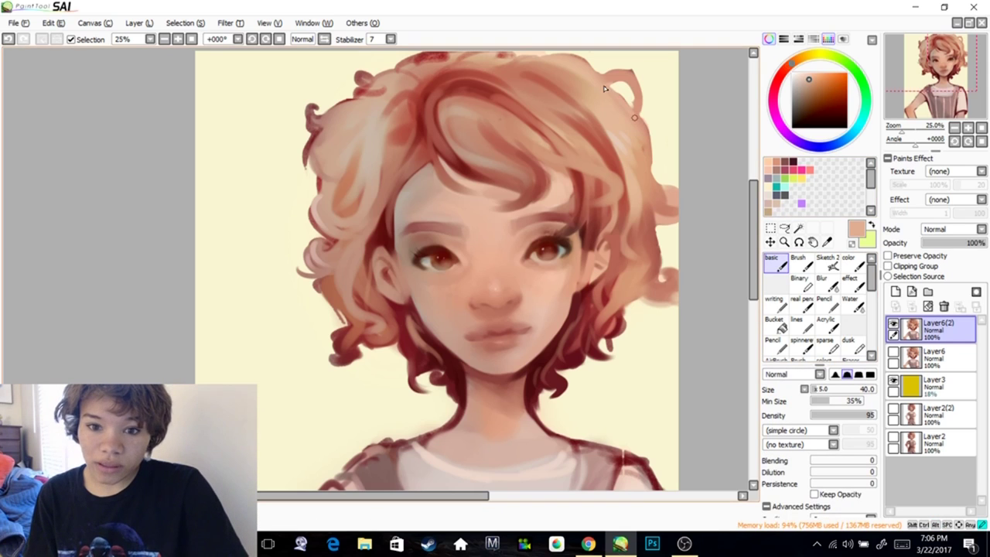
Paint a loose curl sticking out of the hair's upper left edge in a sampled muted brown
drag(533, 195, 564, 203)
alt+click(351, 167)
drag(337, 153, 338, 183)
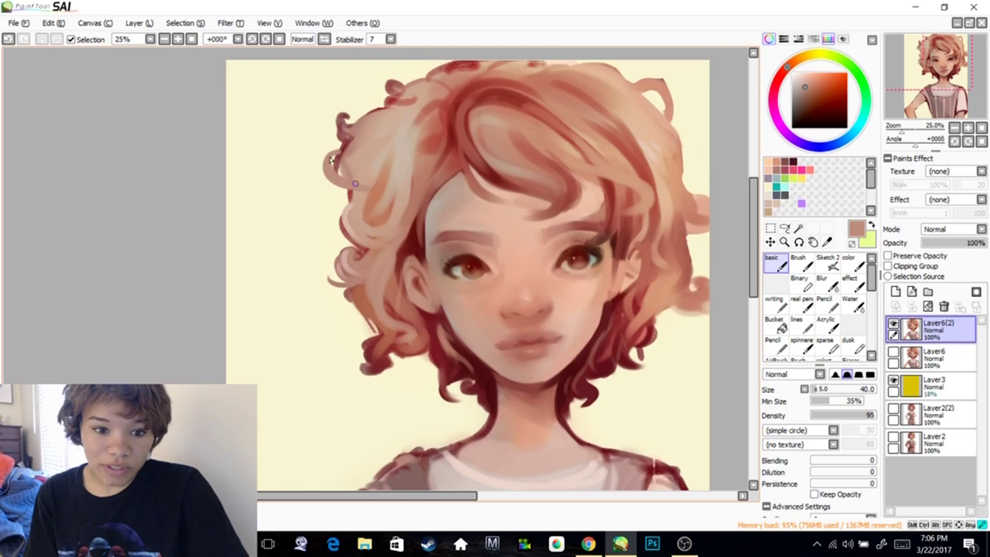
Clean up the hair's upper left silhouette with the eraser at size 50, removing the small dark curl near the crown
key(e)
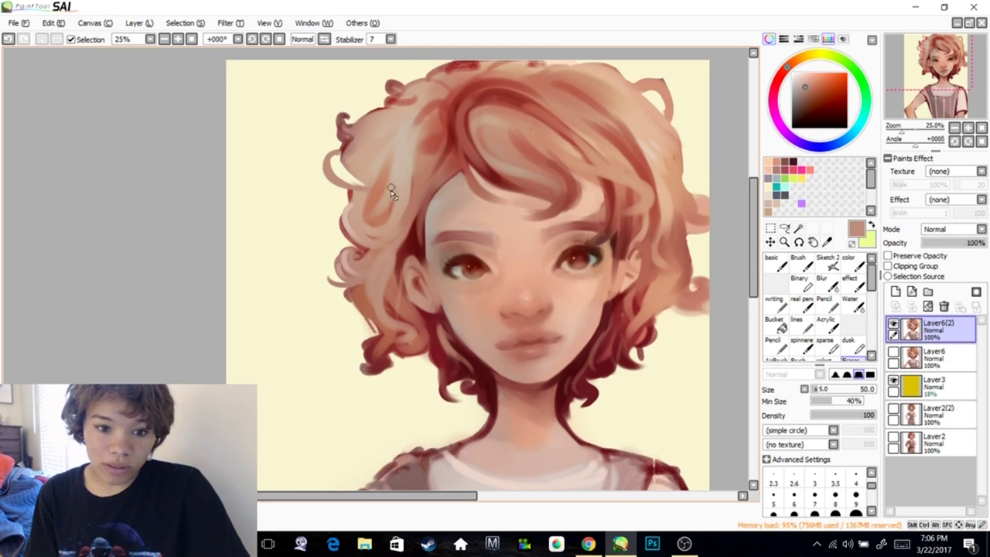
drag(599, 225, 639, 234)
drag(377, 145, 380, 152)
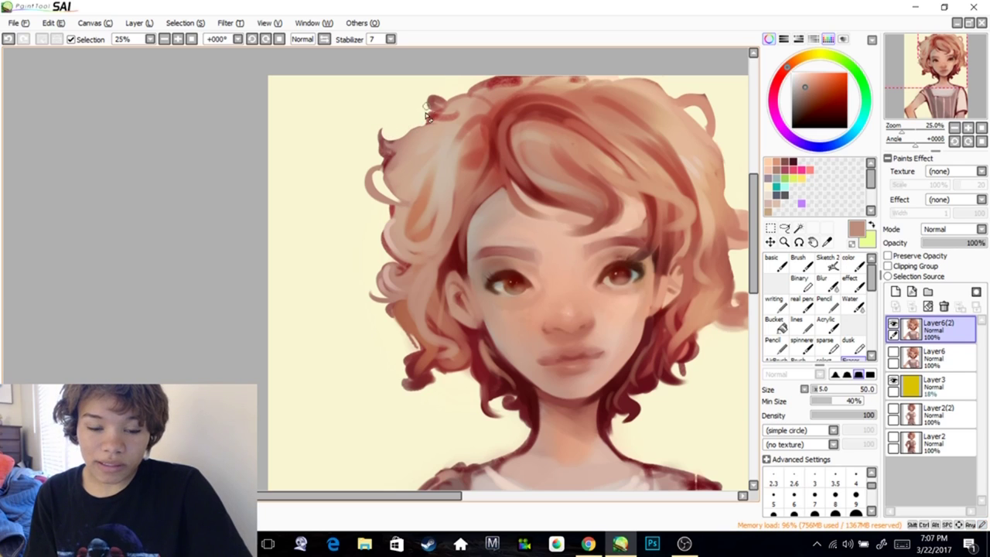
mouse_move(422, 94)
mouse_down()
mouse_move(435, 112)
mouse_move(416, 102)
mouse_up()
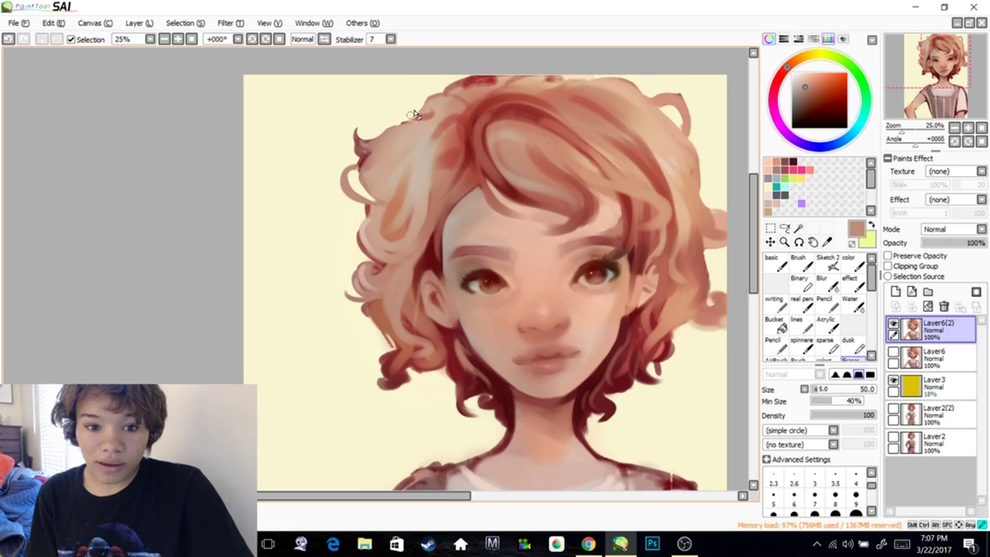
drag(444, 161, 428, 146)
drag(643, 217, 631, 223)
Add small dark red curls along the hair's lower edges on both sides with the basic brush at size 40
click(774, 265)
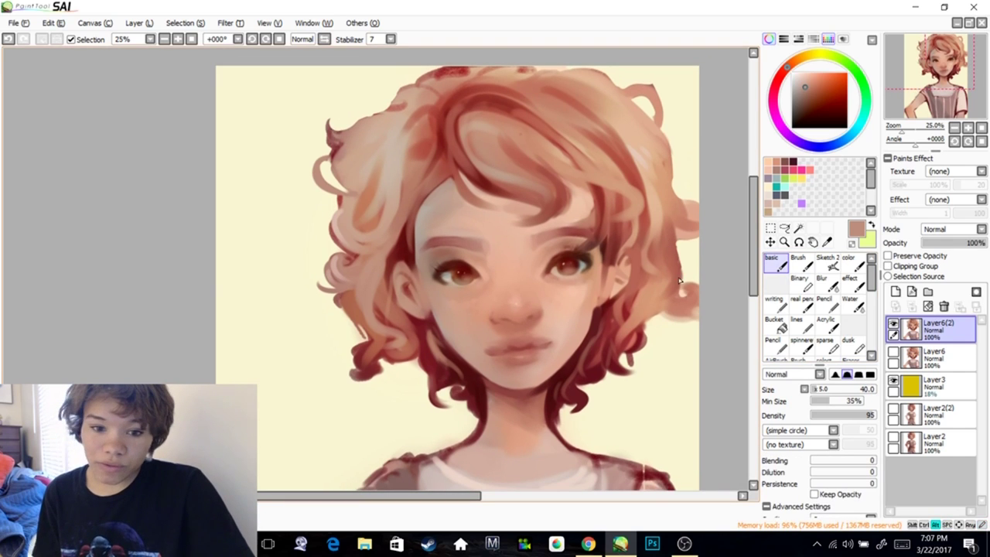
alt+click(427, 308)
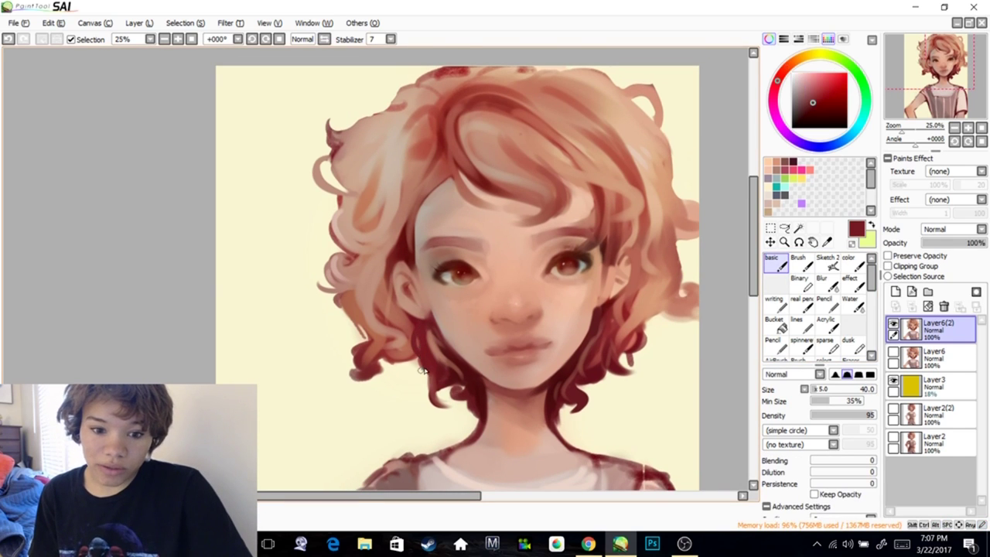
drag(423, 369, 426, 328)
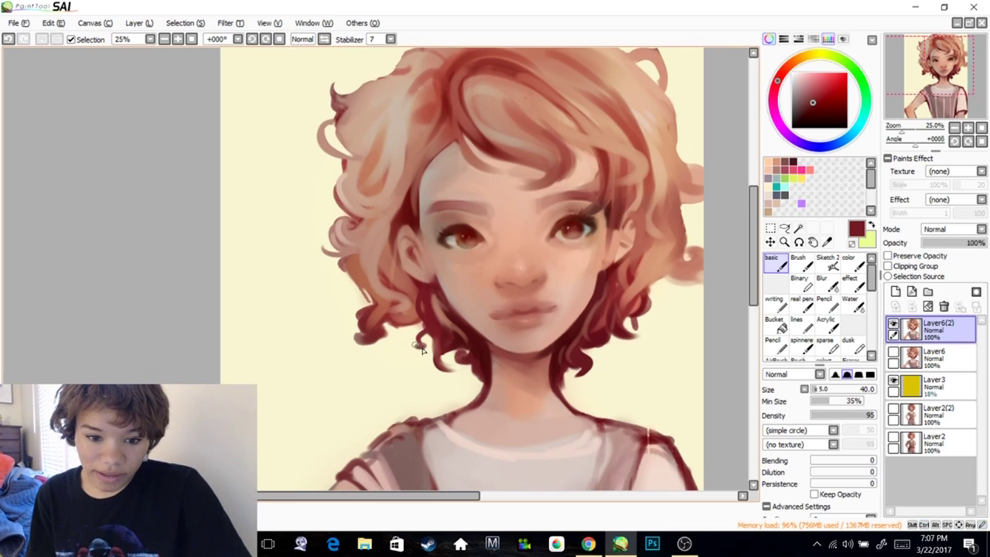
mouse_move(418, 326)
mouse_down()
mouse_move(397, 324)
mouse_move(397, 334)
mouse_up()
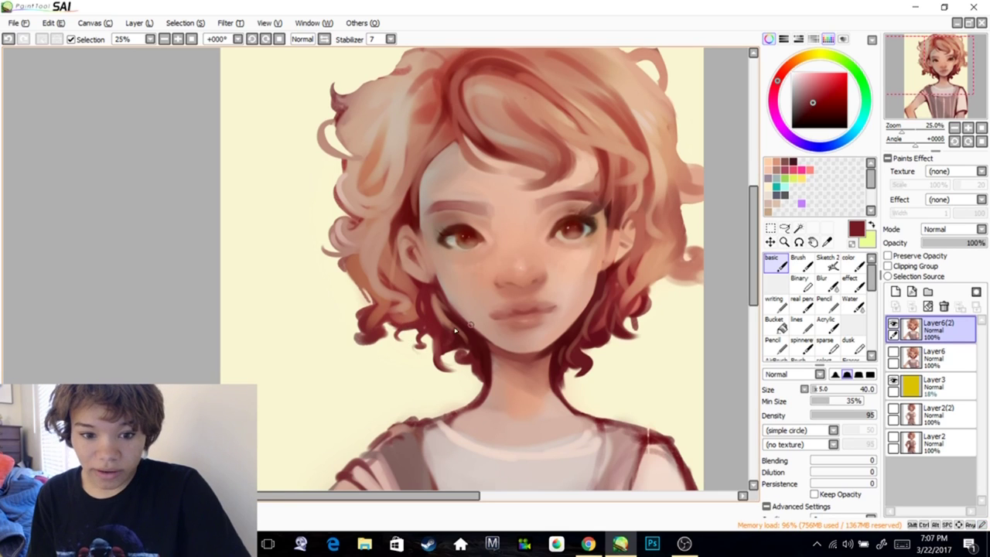
drag(470, 324, 426, 311)
drag(568, 322, 596, 328)
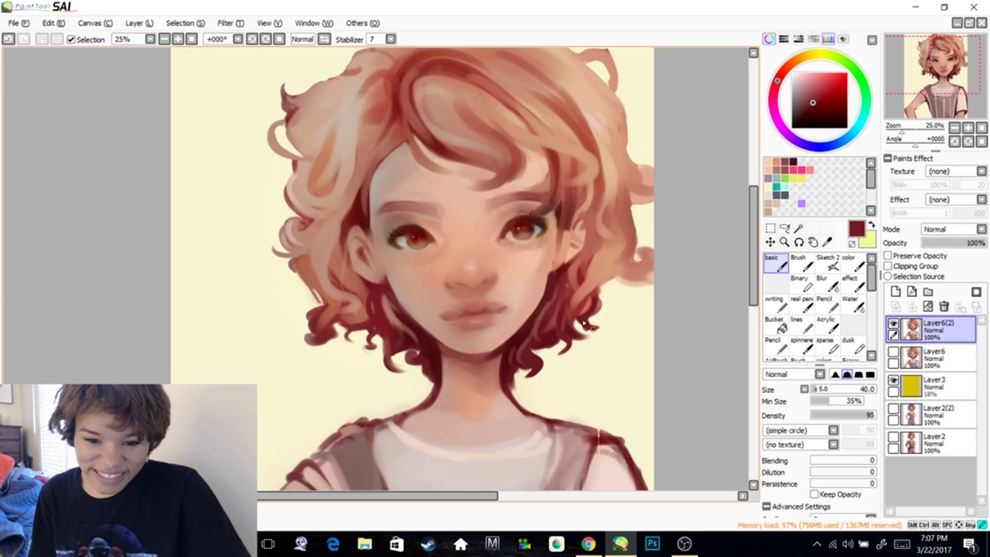
Try a light beige strand across the fringe near the parting with a sampled hair tone, then undo it
drag(519, 174, 508, 202)
alt+click(431, 152)
alt+click(424, 121)
drag(425, 121, 442, 156)
key(ctrl+z)
drag(408, 124, 444, 168)
key(ctrl+z)
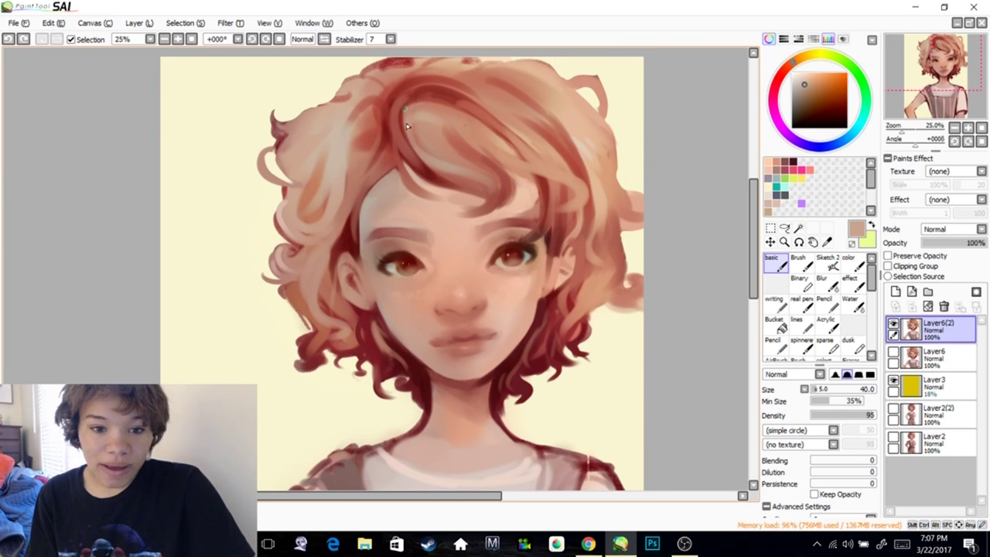
Paint a muted beige strand curving down the fringe beside the parting, redoing the first stroke
drag(404, 110, 433, 164)
key(ctrl+z)
mouse_move(399, 107)
mouse_down()
mouse_move(397, 127)
mouse_move(430, 172)
mouse_move(418, 155)
mouse_up()
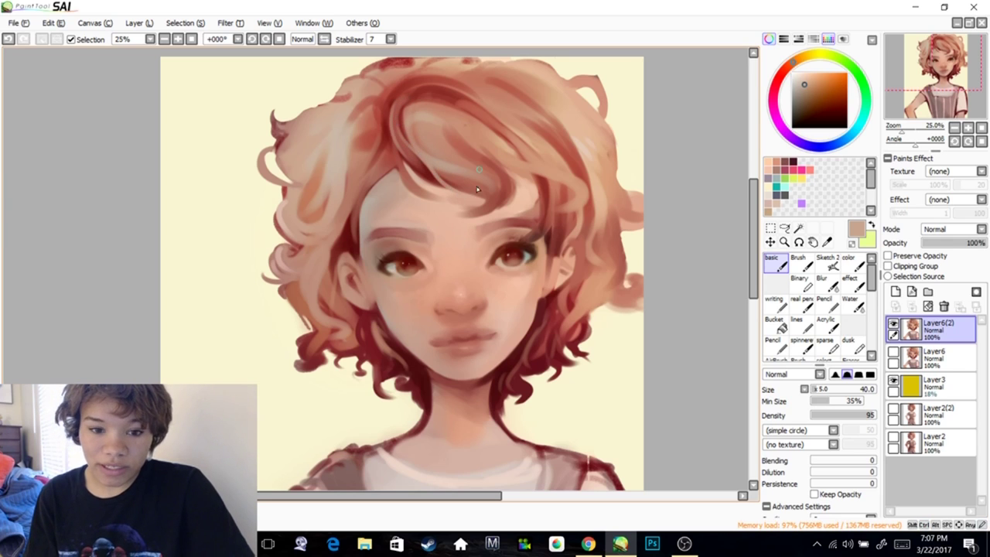
Mirror the canvas view and paint light beige strands down the outer left side of the hair in a sampled hair tone
key(h)
drag(156, 243, 335, 248)
right_click(302, 248)
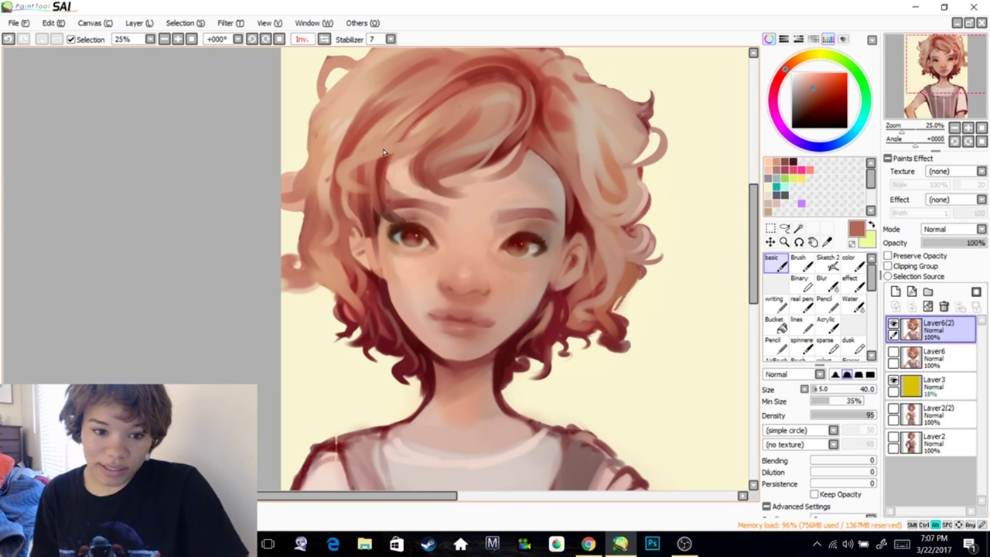
alt+click(325, 175)
drag(321, 183, 317, 251)
key(ctrl+z)
drag(321, 182, 318, 255)
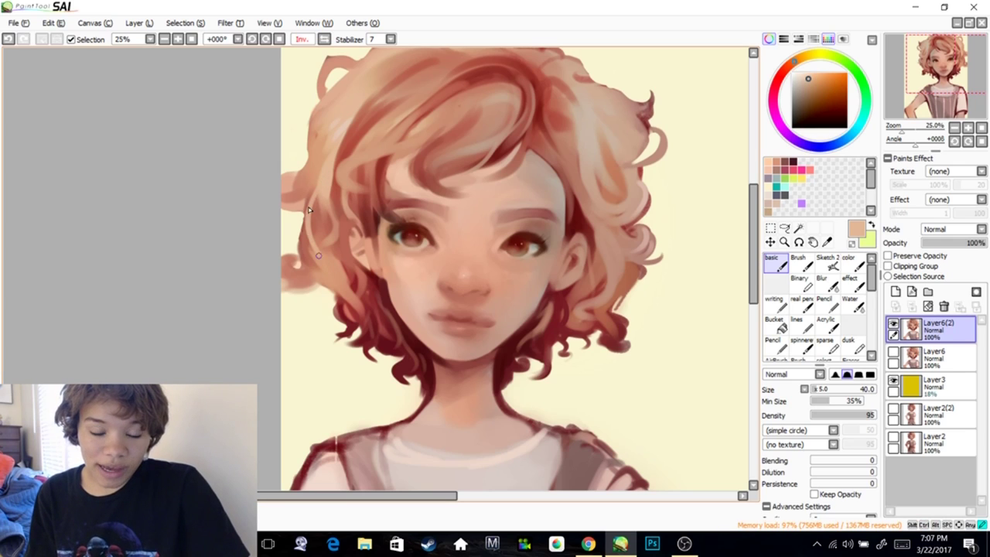
mouse_move(313, 176)
mouse_down()
mouse_move(308, 188)
mouse_move(321, 193)
mouse_up()
Blend the upper left hair mass below the loose loop curl with sampled peachy beige tones
alt+click(322, 158)
mouse_move(401, 195)
mouse_down()
mouse_move(382, 203)
mouse_move(399, 236)
mouse_up()
alt+click(325, 146)
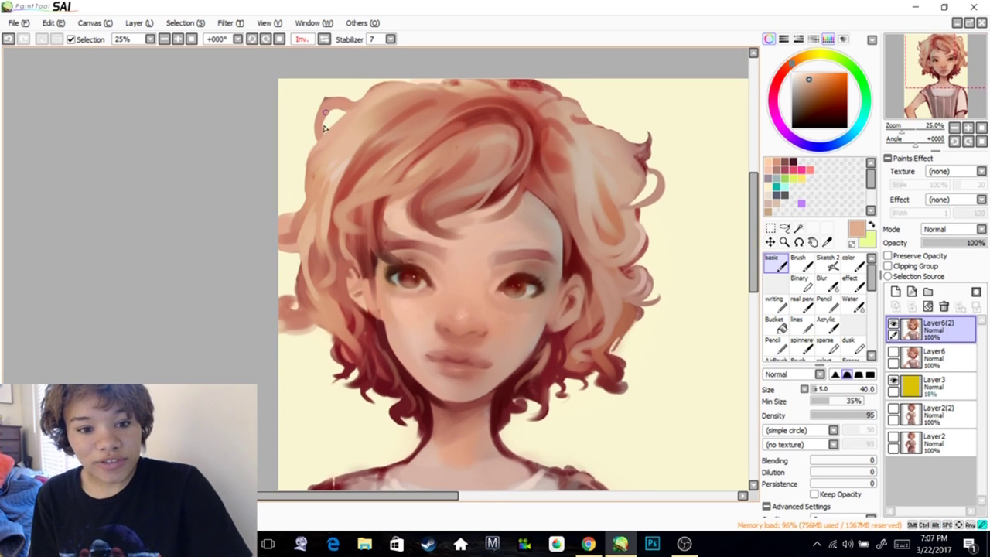
drag(355, 134, 372, 181)
Paint thin sampled dark red strands across the fringe and from the parting toward the hair's upper right edge
alt+click(494, 160)
drag(487, 145, 445, 175)
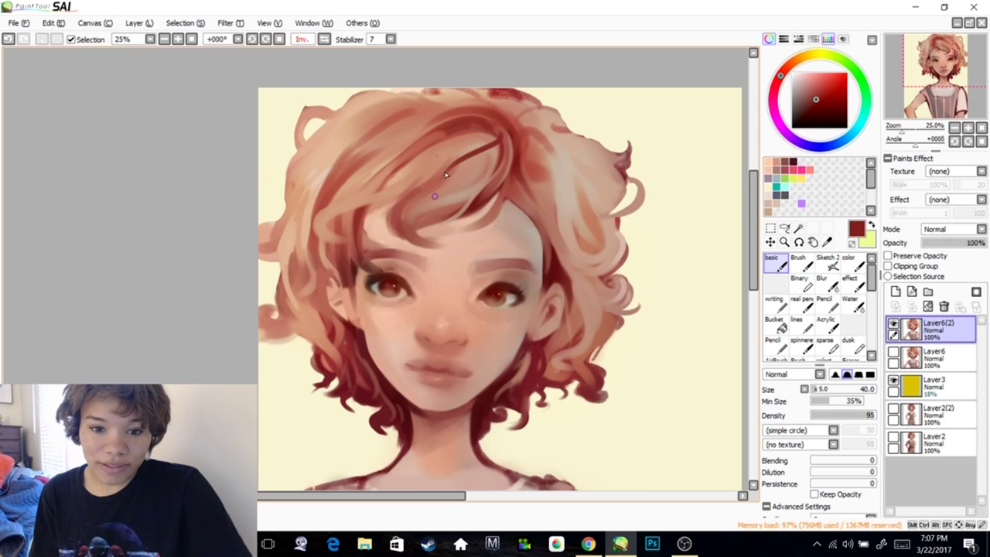
mouse_move(520, 117)
mouse_down()
mouse_move(543, 111)
mouse_move(573, 133)
mouse_move(529, 125)
mouse_move(579, 133)
mouse_up()
Erase a notch in the hair's outline beside the crown with the eraser at size 50 and unmirror the canvas view
key(e)
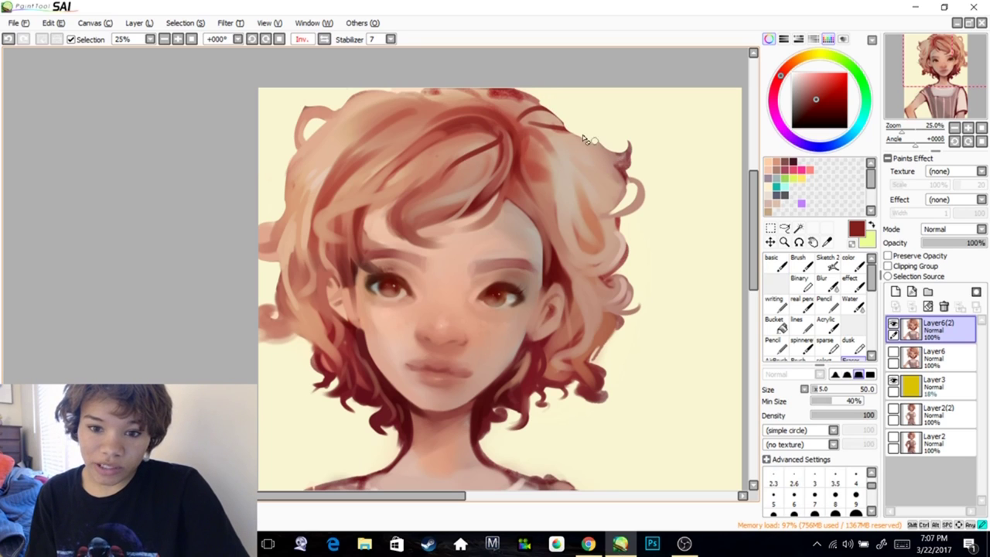
key(h)
drag(354, 228, 537, 192)
drag(311, 148, 329, 177)
mouse_move(386, 104)
mouse_down()
mouse_move(369, 122)
mouse_move(384, 103)
mouse_move(398, 112)
mouse_move(362, 98)
mouse_move(389, 68)
mouse_move(408, 131)
mouse_up()
Paint a thin red-brown curl from the parting out over the hair's upper left edge with the basic brush at size 40
click(775, 263)
alt+click(401, 90)
alt+click(407, 114)
alt+click(405, 112)
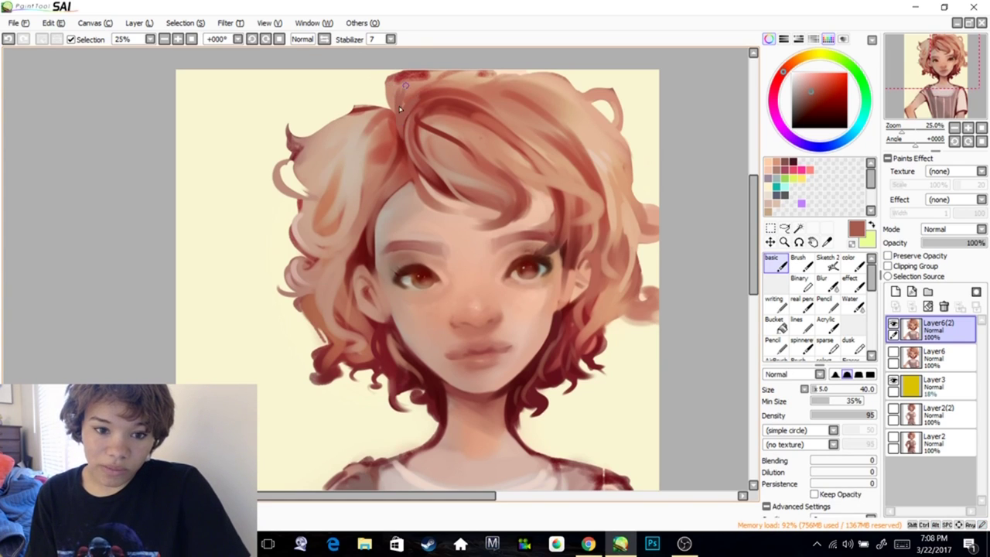
mouse_move(400, 127)
mouse_down()
mouse_move(320, 110)
mouse_move(320, 101)
mouse_move(344, 113)
mouse_up()
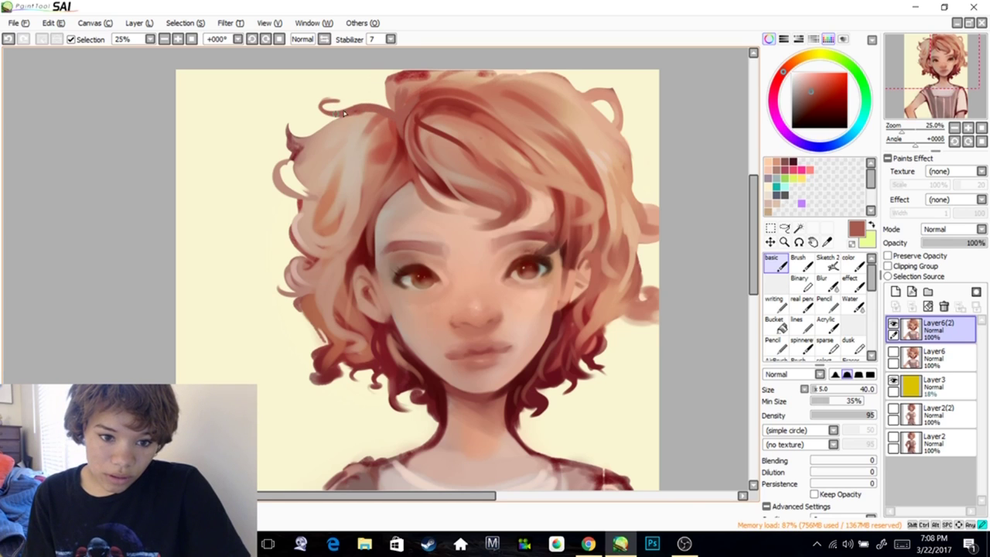
drag(361, 176, 393, 126)
drag(386, 81, 392, 129)
Undo the last two brush strokes
drag(461, 299, 478, 241)
scroll(440, 236, up, 2)
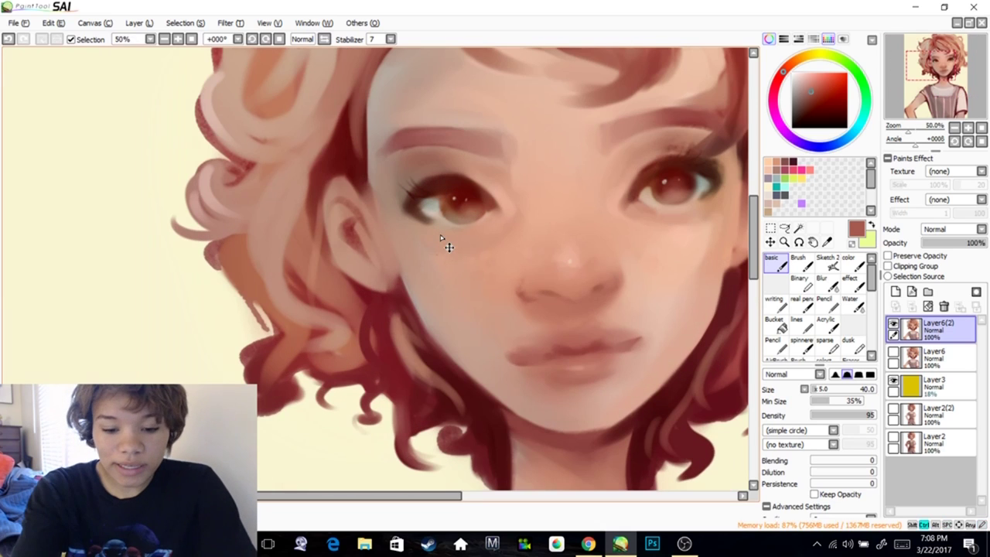
drag(585, 260, 446, 233)
drag(497, 250, 434, 254)
key(ctrl+z)
key(ctrl+z)
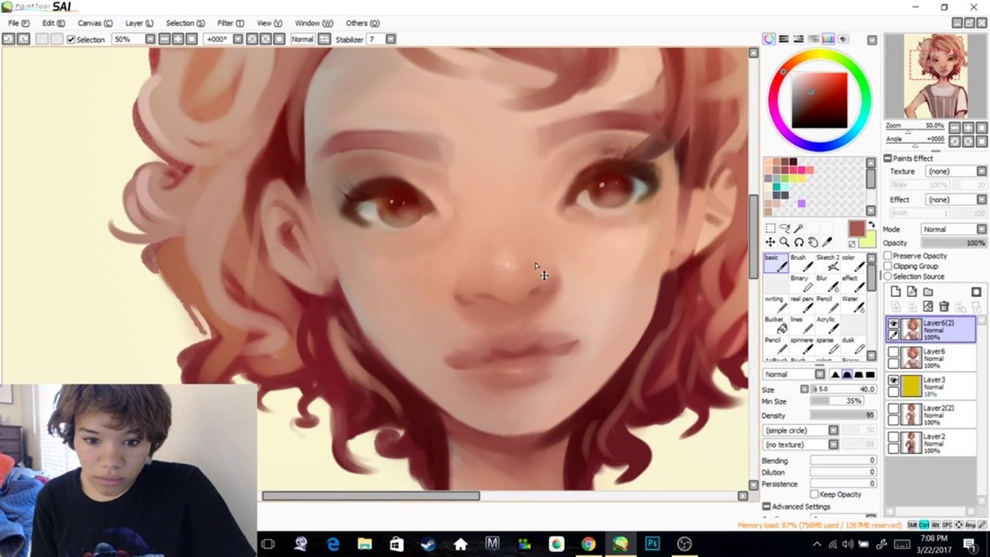
Soften the nose bridge and tip with a sampled skin tone, using the color brush at size 75
drag(539, 286, 538, 242)
click(849, 264)
click(821, 389)
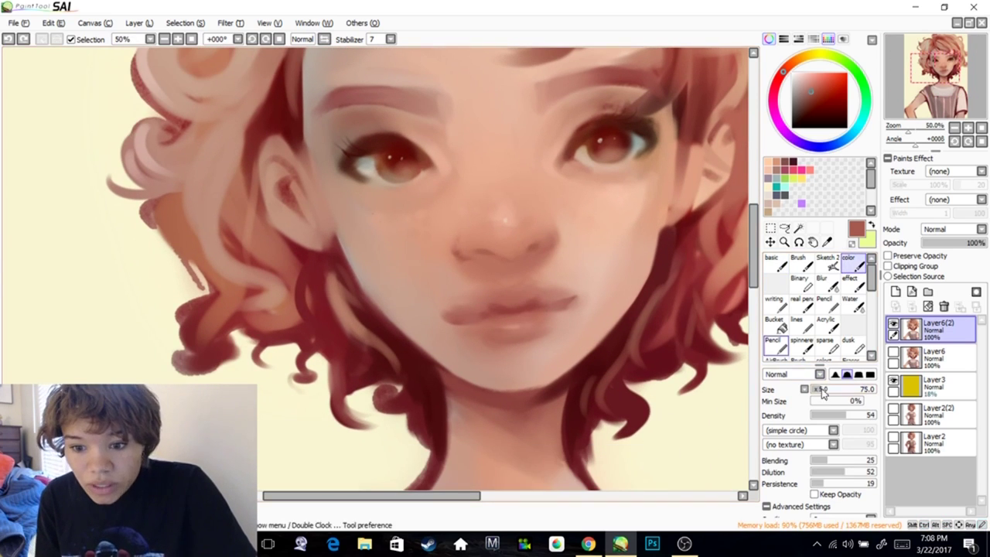
alt+click(511, 238)
drag(508, 221, 488, 232)
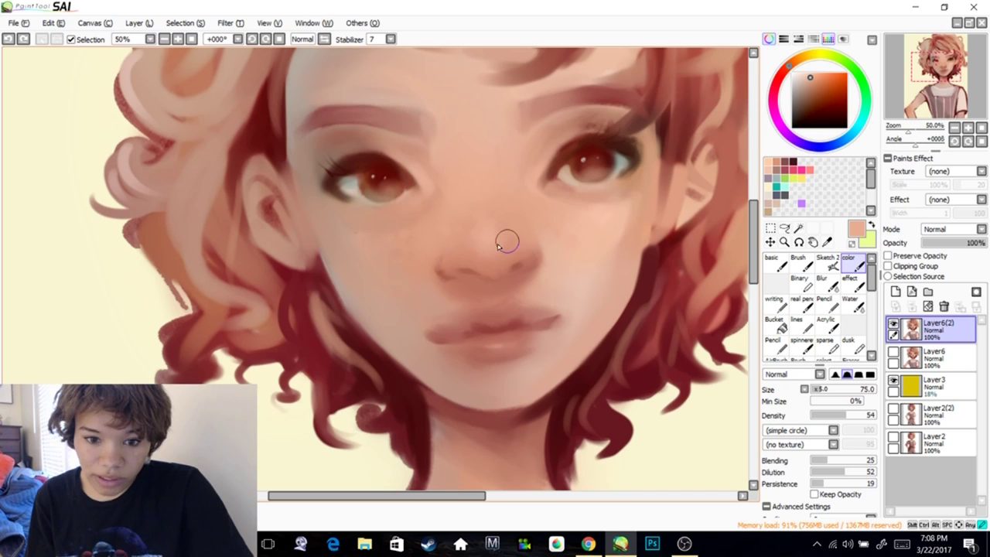
Paint light peach highlights on the nose tip and under the left eye with the color brush at size 75
click(809, 73)
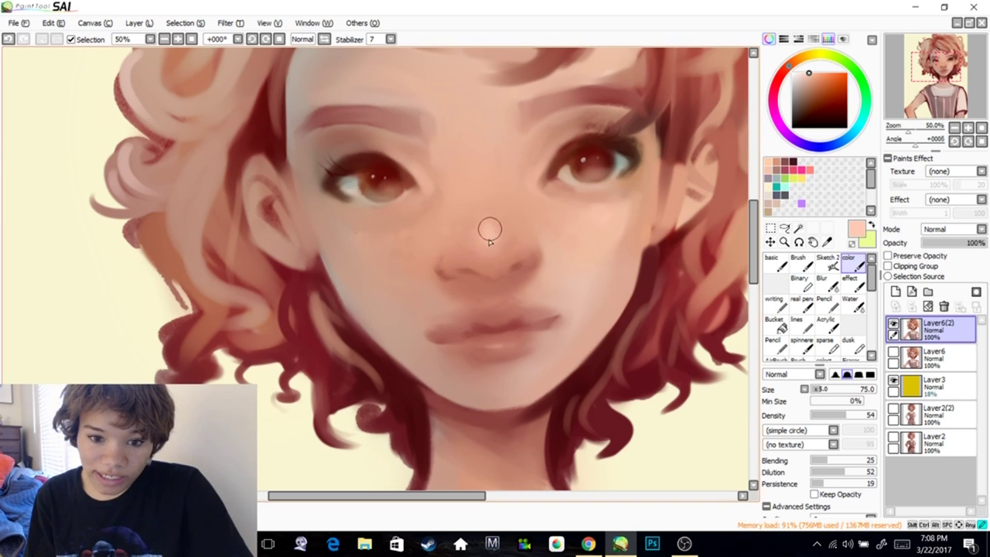
drag(492, 250, 489, 236)
drag(520, 203, 504, 228)
drag(332, 243, 357, 248)
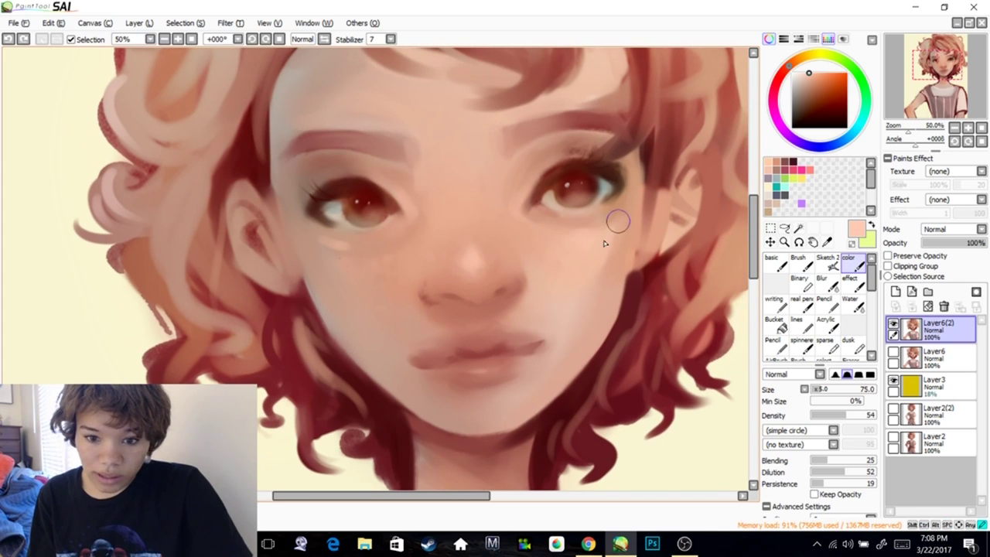
drag(621, 237, 652, 217)
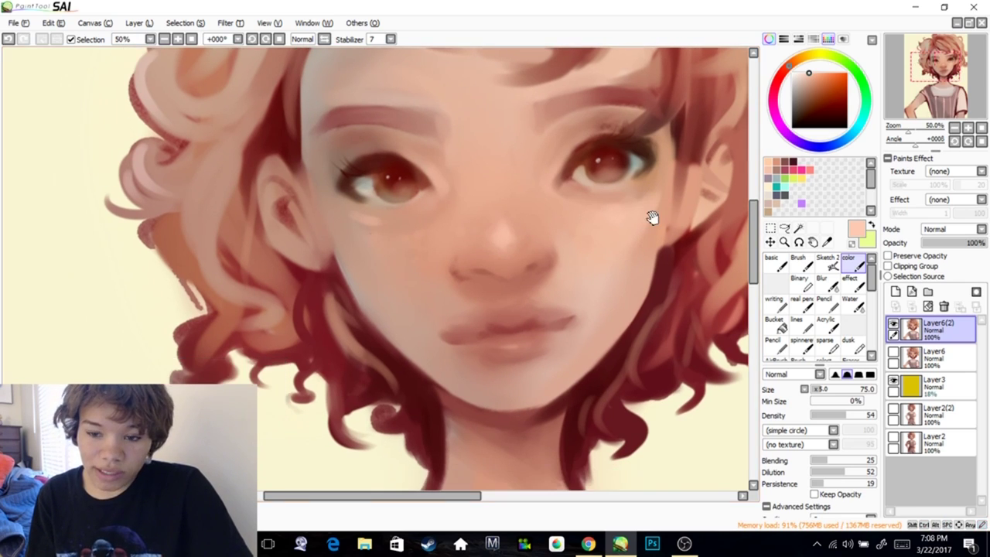
Refine the nose tip highlight with a pale yellow-green at size 35 and sample the surrounding skin tone
click(825, 62)
click(816, 390)
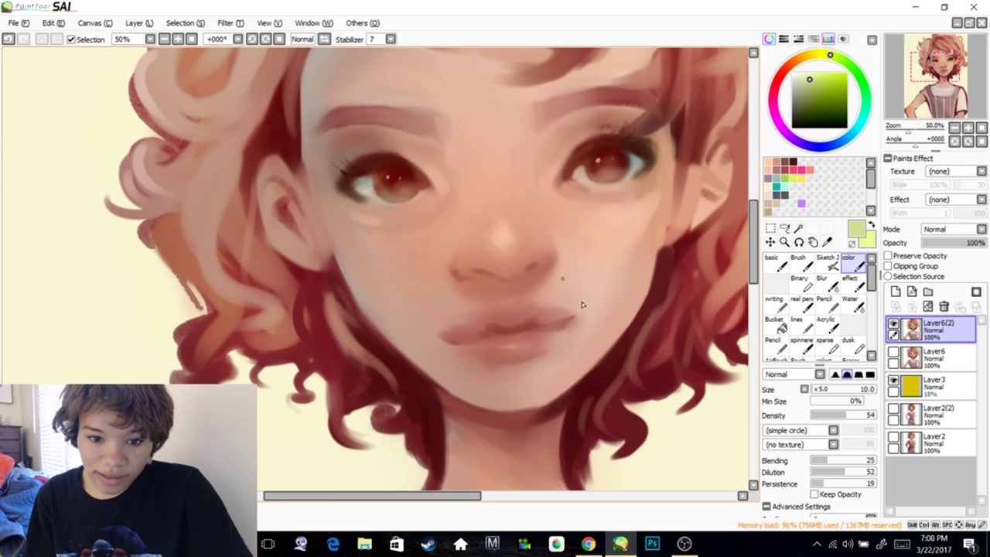
drag(510, 248, 541, 266)
click(819, 391)
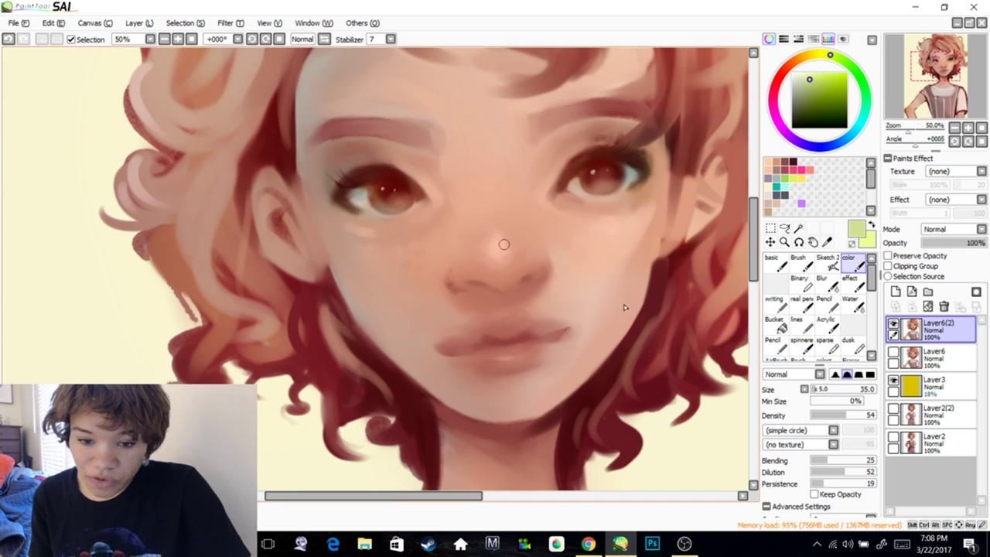
click(804, 70)
mouse_move(500, 255)
mouse_down()
mouse_move(507, 246)
mouse_move(502, 256)
mouse_up()
alt+click(498, 241)
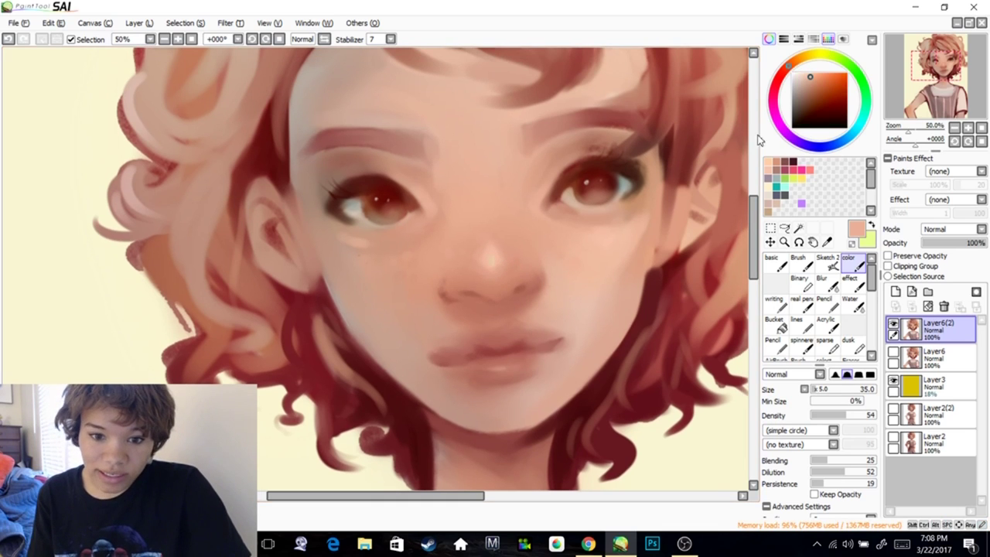
Warm the skin under the eyes with pale yellow at size 85, sampling nearby face tones for blending
click(815, 55)
click(806, 73)
click(821, 388)
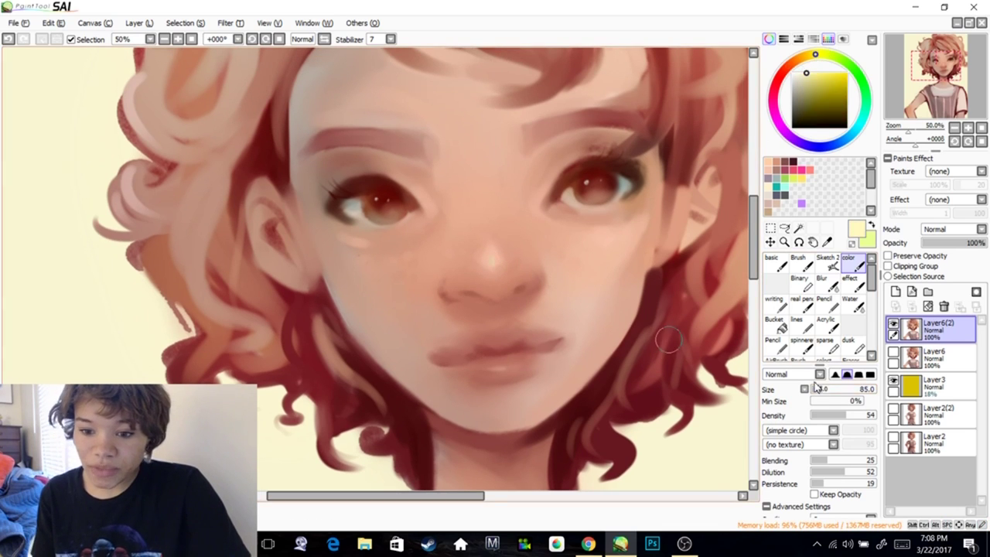
alt+click(585, 248)
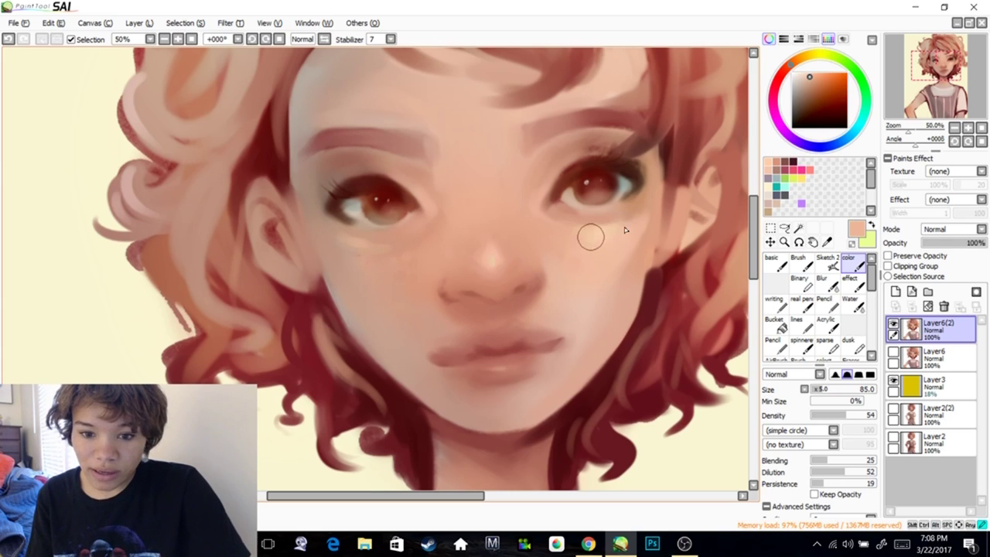
alt+click(501, 264)
drag(620, 383, 626, 348)
alt+click(493, 219)
alt+click(491, 255)
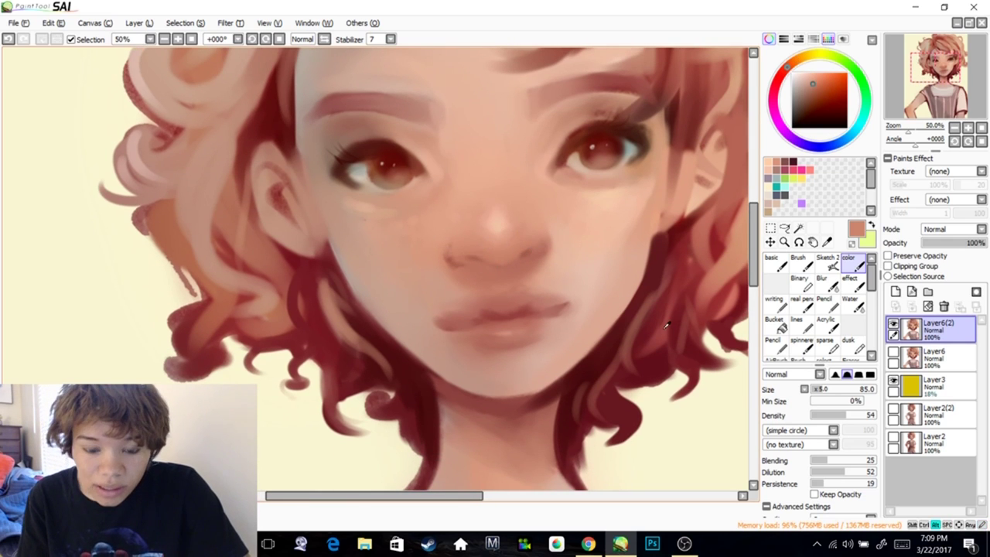
Paint a small pale yellow highlight on the lower lip with the color brush at size 35
click(809, 55)
click(804, 73)
drag(512, 334, 491, 333)
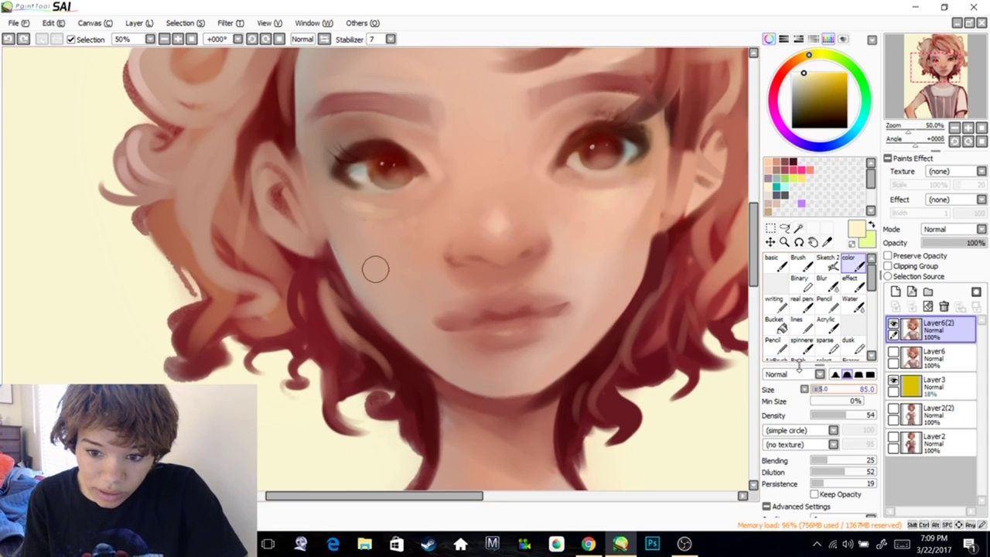
click(871, 224)
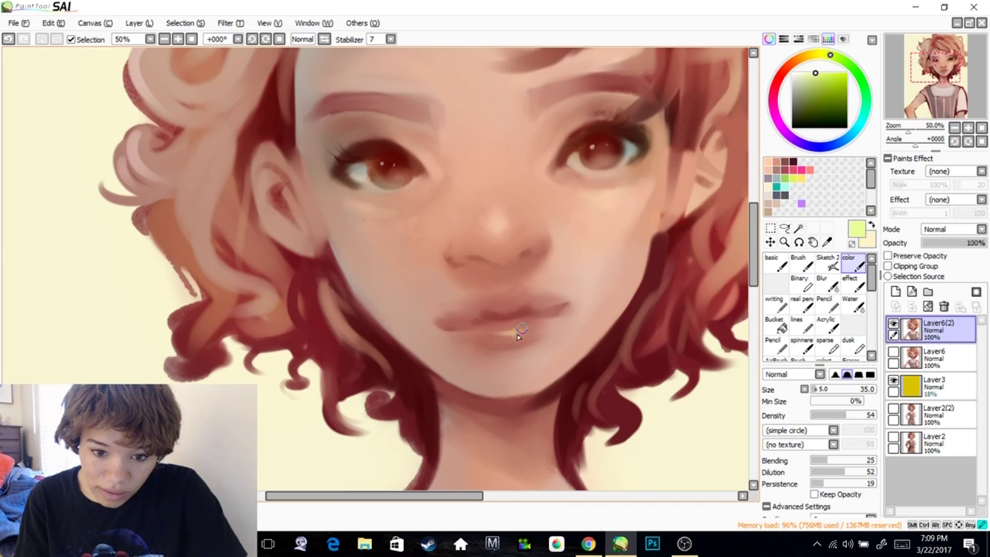
drag(590, 284, 579, 299)
Shade beneath the lower lip and soften its highlight with sampled reddish lip tones
alt+click(492, 364)
drag(504, 364, 453, 365)
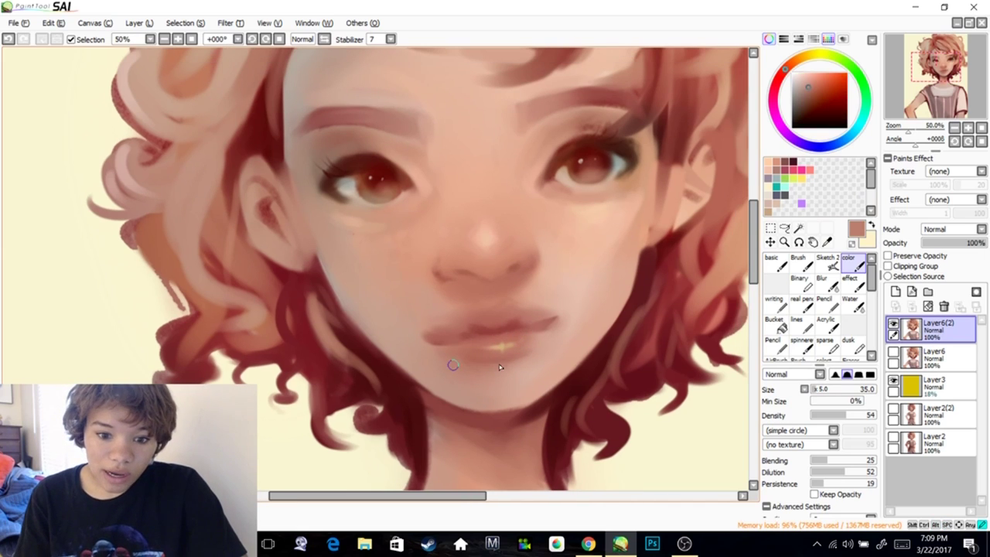
alt+click(512, 364)
drag(511, 347, 499, 344)
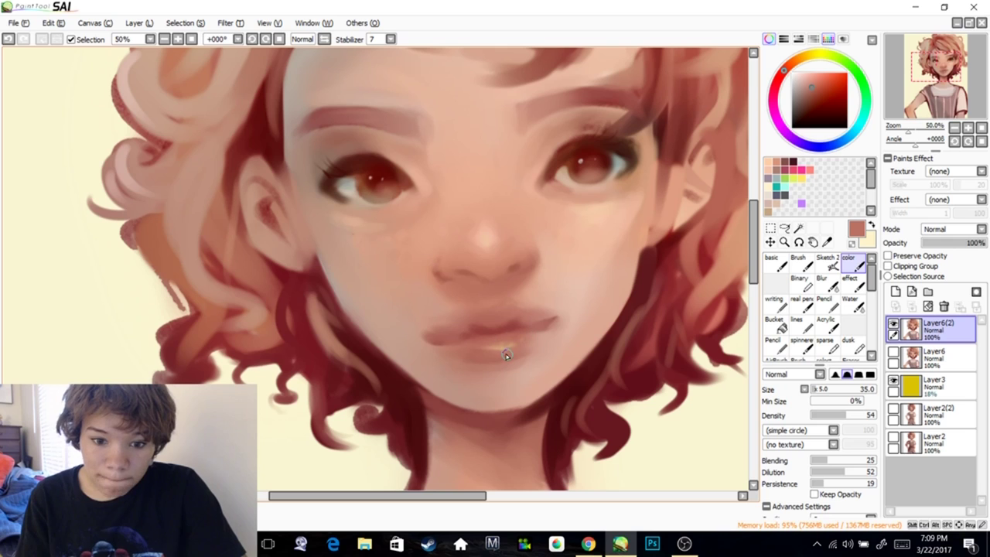
Darken the mouth line and the corners of the lips with a deep dark red at size 35
scroll(520, 312, down, 3)
scroll(520, 314, up, 3)
drag(559, 311, 533, 332)
alt+click(495, 330)
alt+click(499, 336)
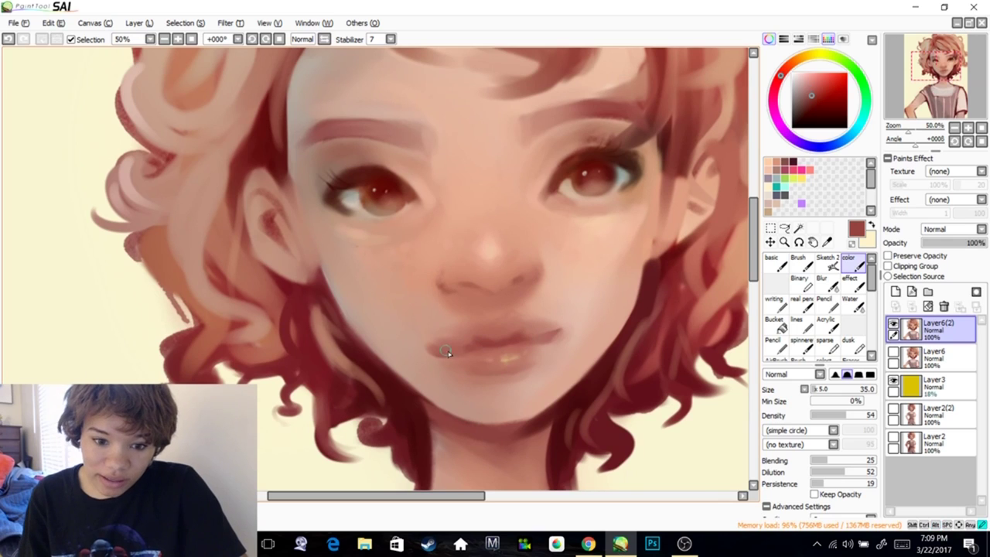
click(825, 109)
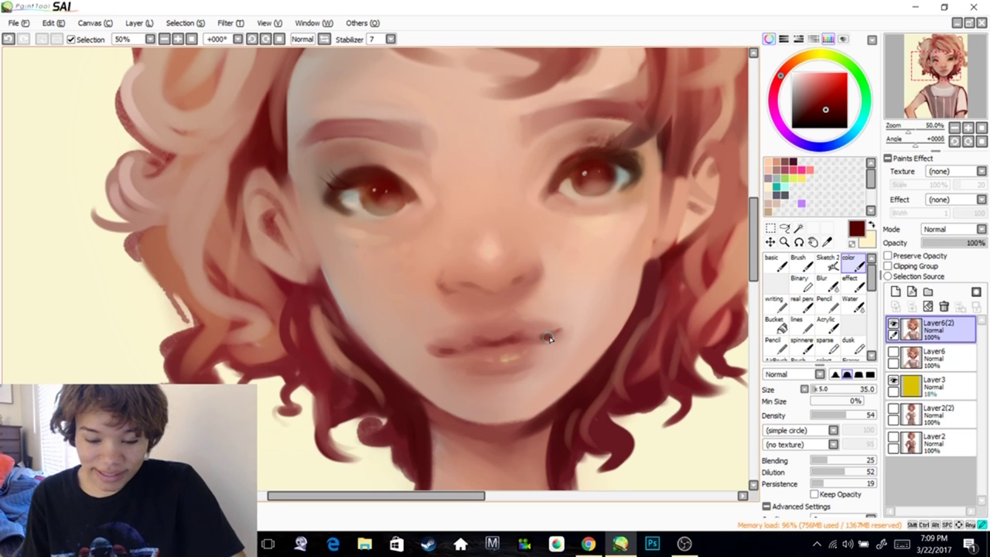
Darken the upper eyelids and paint upper lashes on both eyes in deep red and near-black
scroll(547, 338, up, 1)
drag(619, 186, 641, 177)
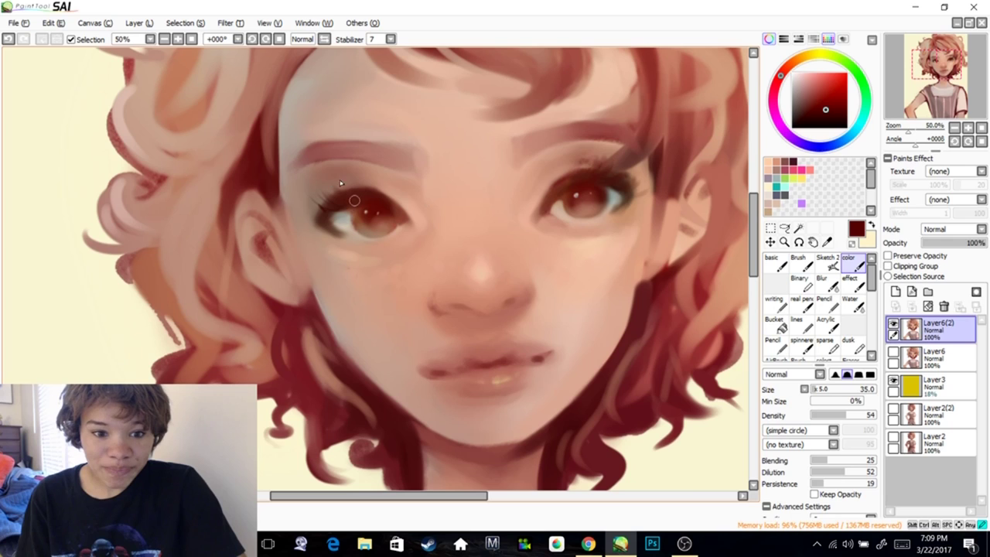
click(816, 120)
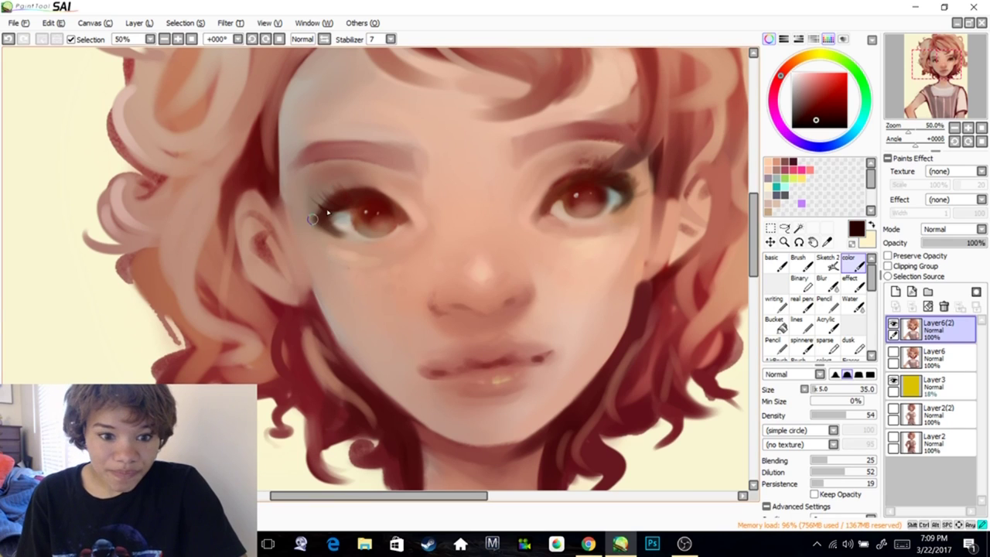
drag(626, 195, 646, 186)
drag(631, 199, 632, 198)
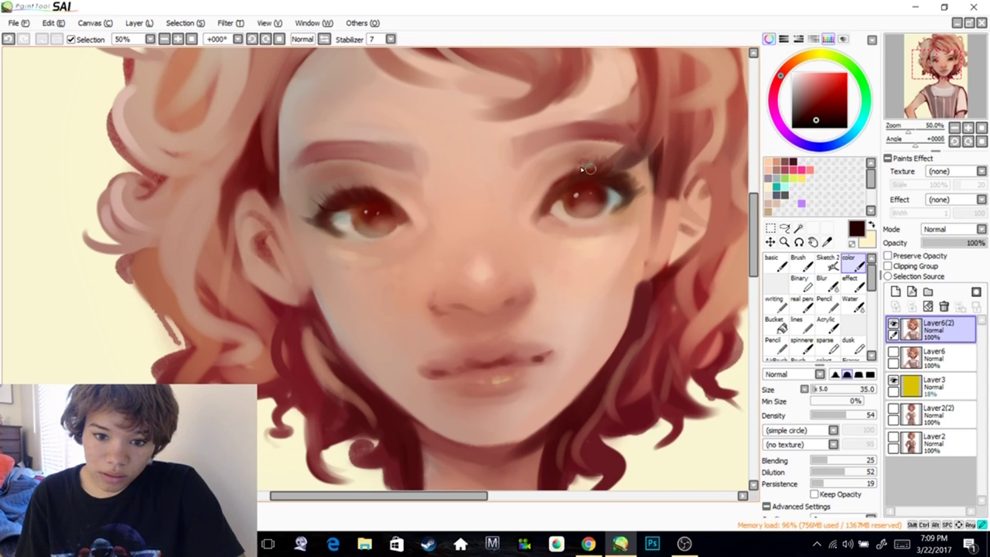
Paint fine near-black lower lashes under both eyes
drag(596, 229, 620, 224)
mouse_move(353, 241)
mouse_down()
mouse_move(377, 252)
mouse_move(386, 276)
mouse_move(394, 241)
mouse_up()
key(ctrl+minus)
Touch up the jawline near the chin, sample a muted brown there and mirror the canvas view
drag(521, 239, 524, 261)
drag(406, 324, 431, 314)
right_click(440, 312)
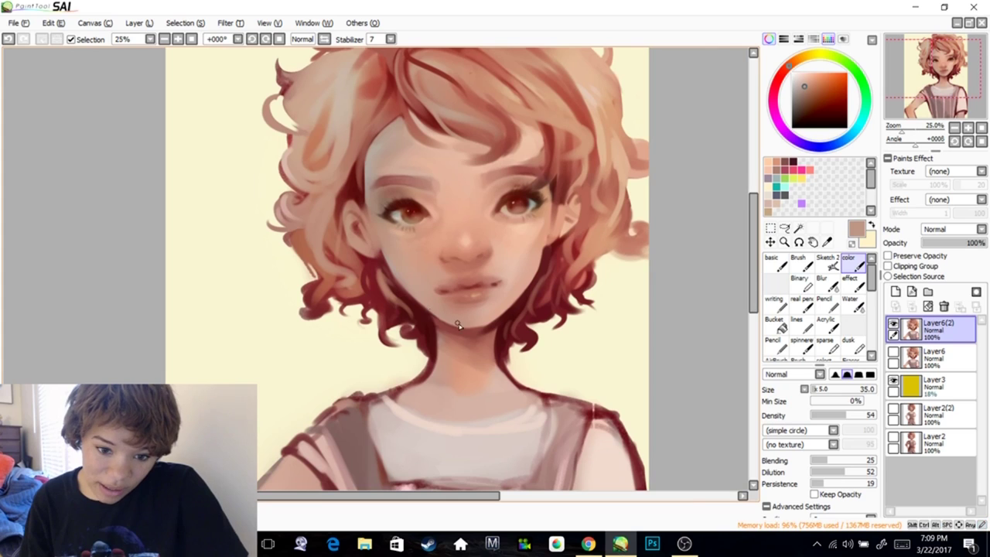
key(h)
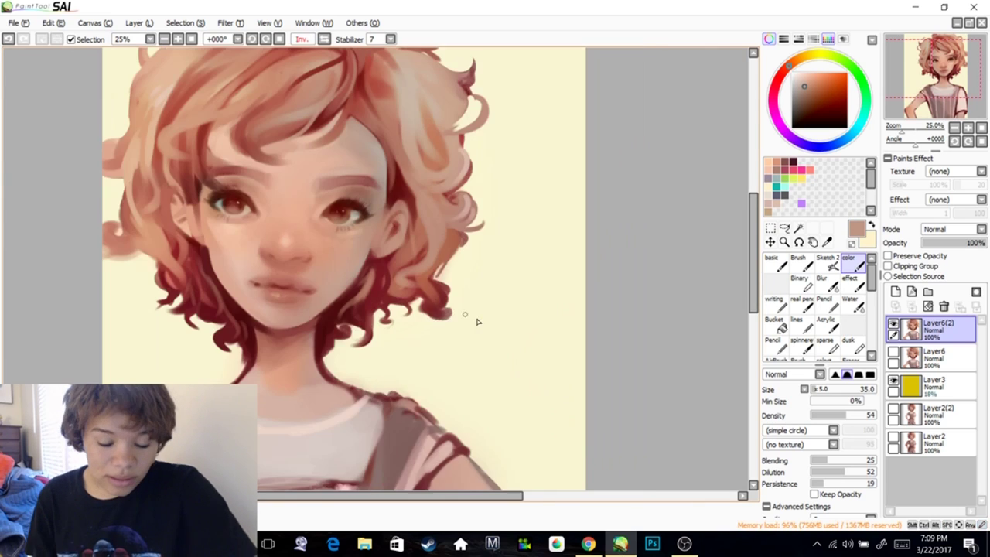
Deepen the hair shadows beside the jaw, neck and ear in sampled dark red with the color brush at size 35
mouse_move(231, 279)
mouse_down()
mouse_move(383, 281)
mouse_move(424, 257)
mouse_up()
right_click(369, 245)
alt+click(401, 245)
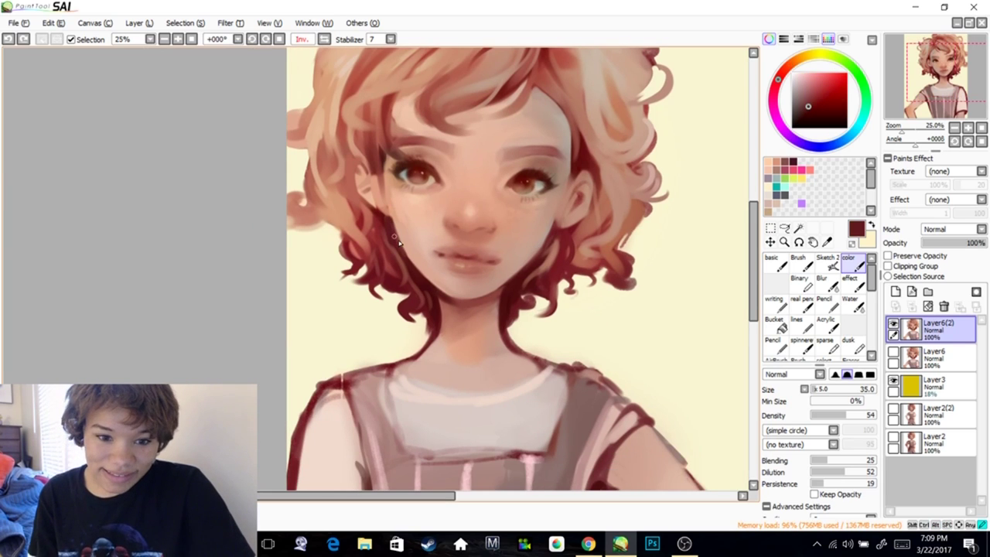
drag(432, 291, 447, 304)
drag(473, 249, 466, 276)
mouse_move(513, 155)
mouse_down()
mouse_move(500, 171)
mouse_move(523, 189)
mouse_up()
alt+click(580, 219)
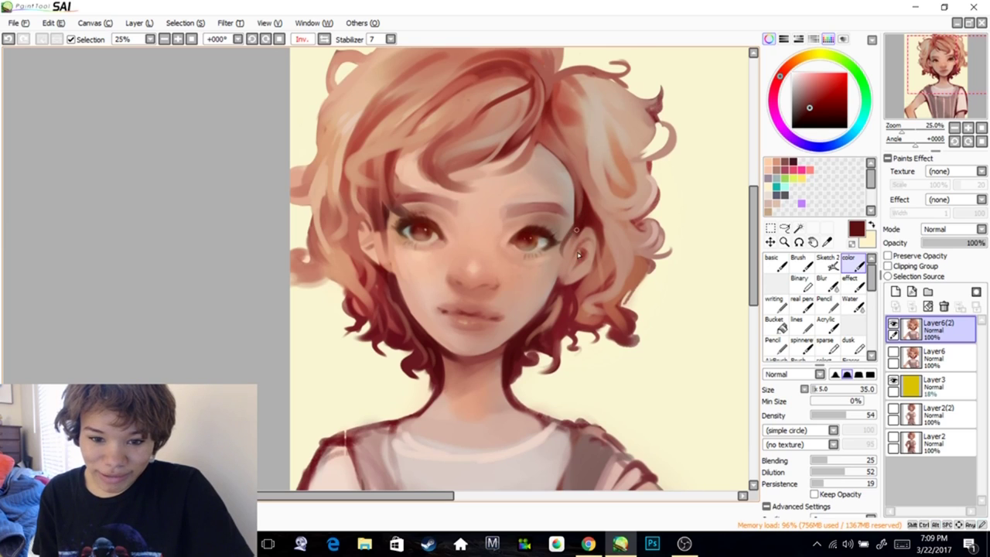
drag(525, 233, 534, 257)
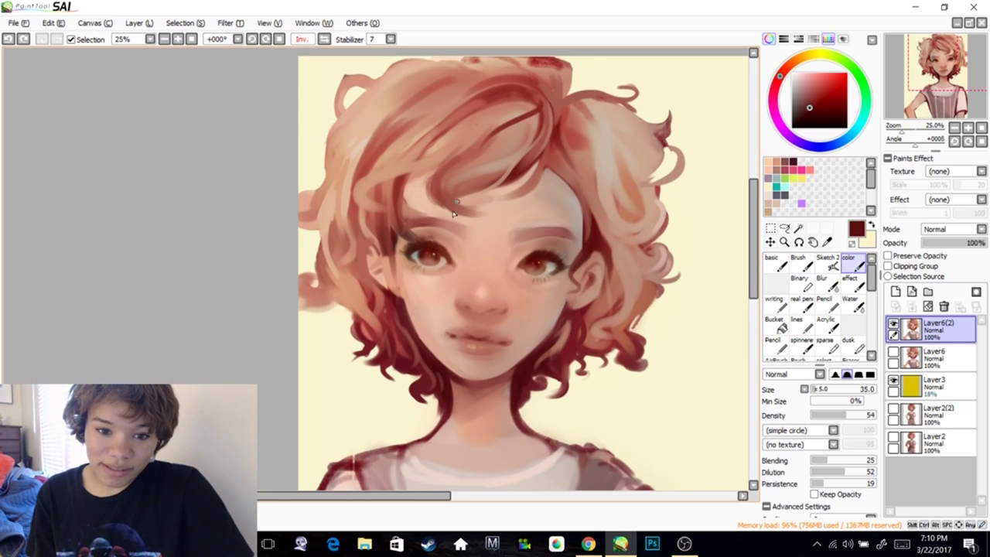
Touch up the hair edge beside the forehead and brow with sampled skin and red-brown tones, and mirror the canvas view
drag(438, 229, 458, 207)
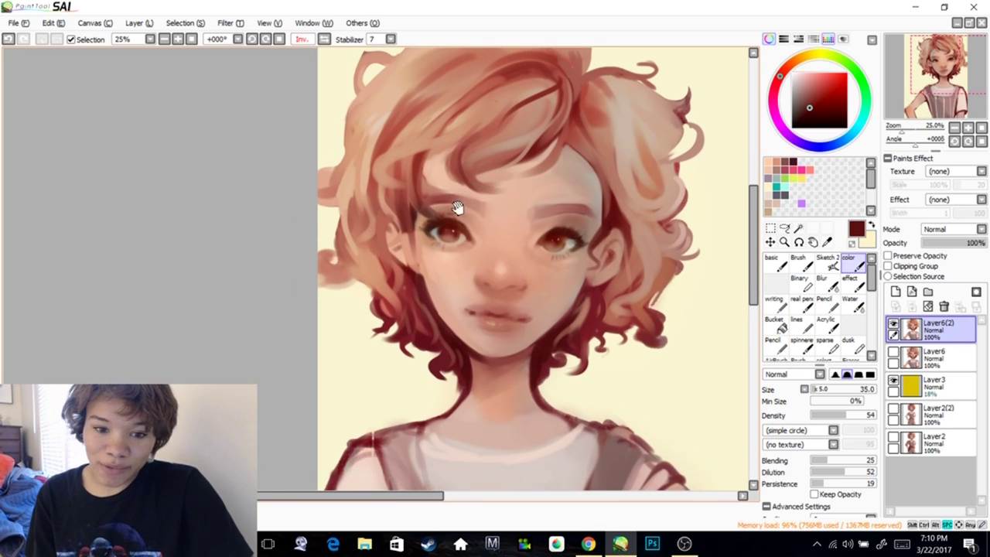
alt+click(427, 169)
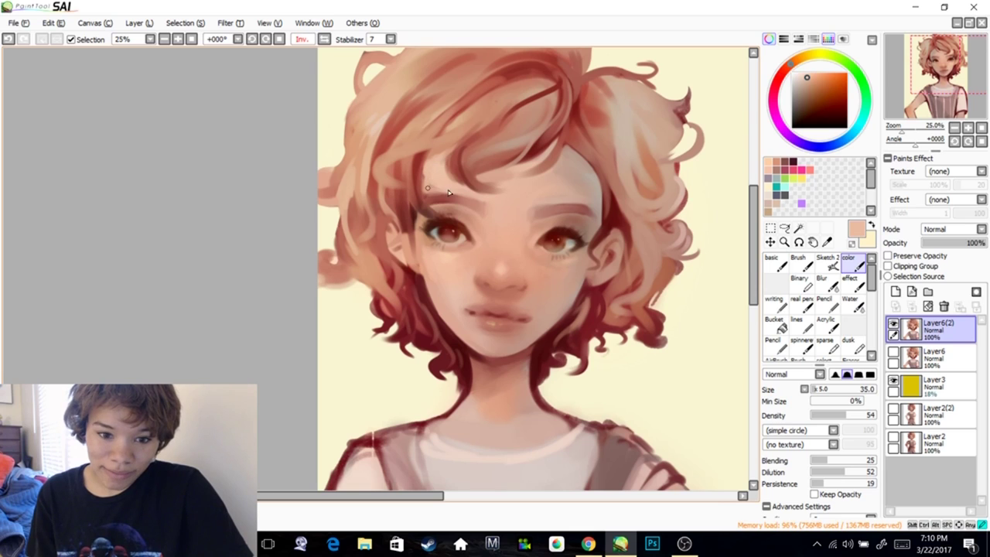
alt+click(420, 181)
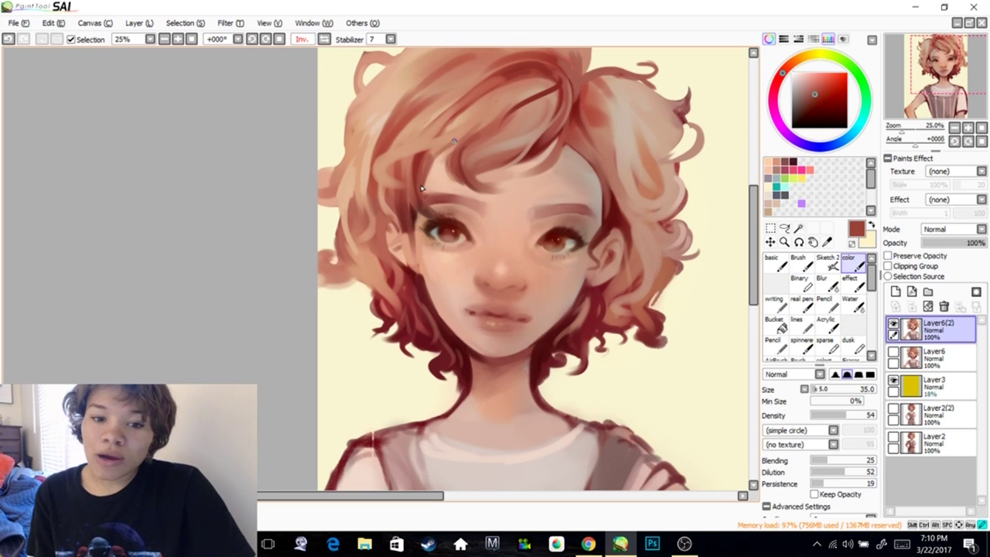
key(h)
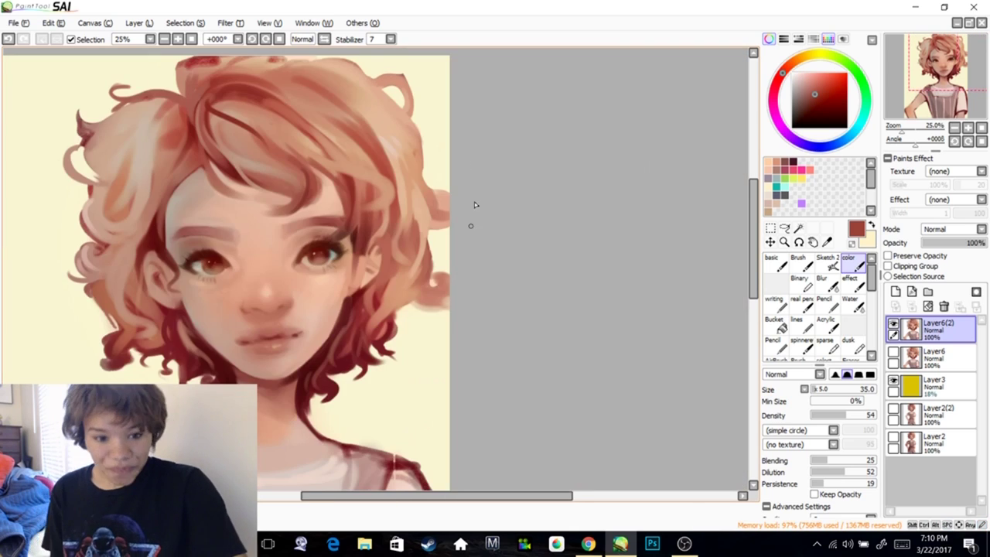
drag(428, 265, 473, 237)
drag(400, 224, 476, 193)
drag(411, 193, 448, 191)
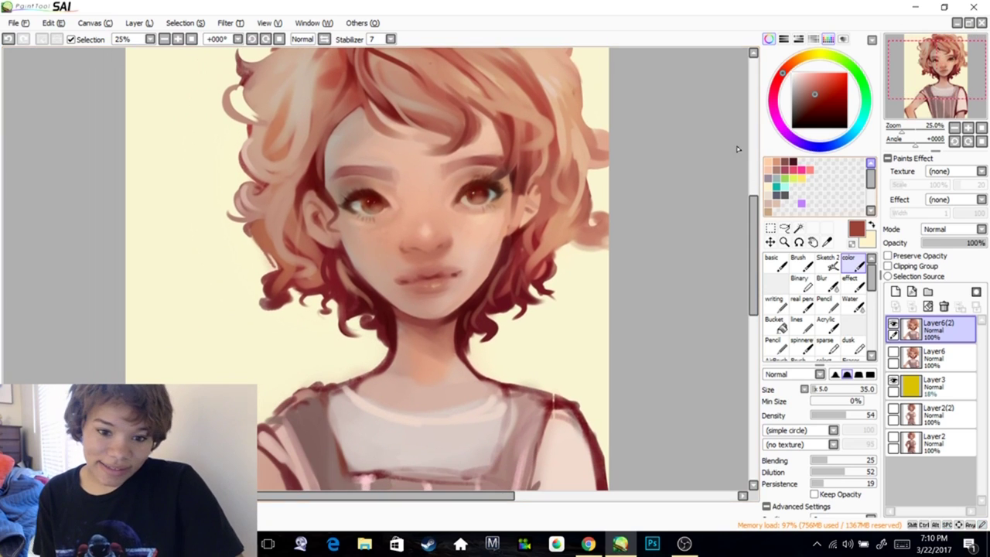
click(837, 122)
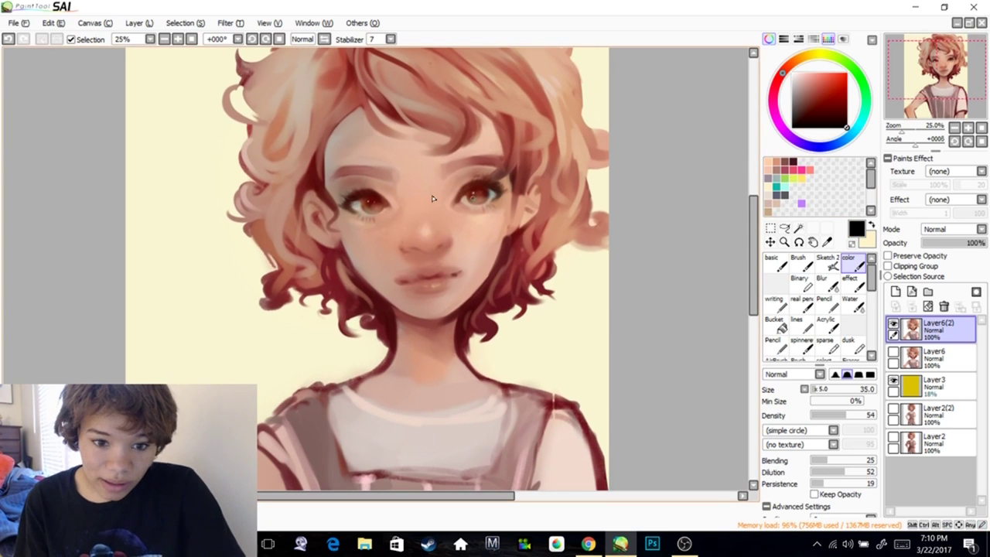
drag(489, 192, 505, 179)
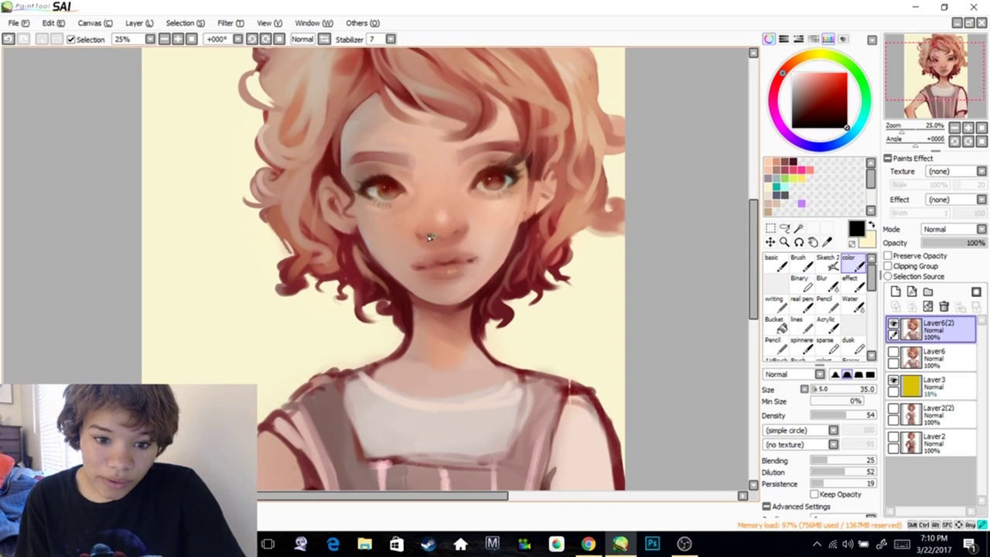
scroll(461, 235, down, 3)
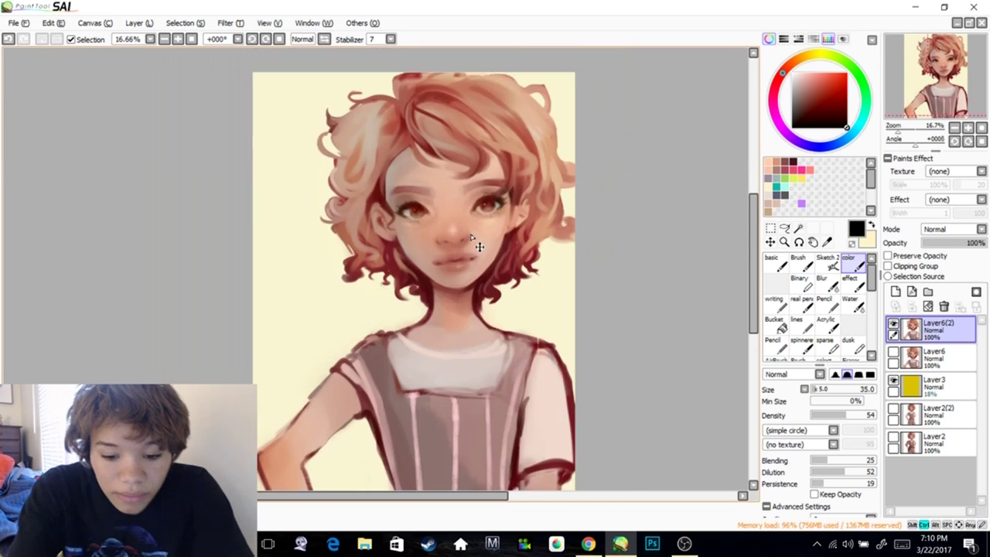
scroll(472, 238, up, 1)
drag(582, 294, 589, 269)
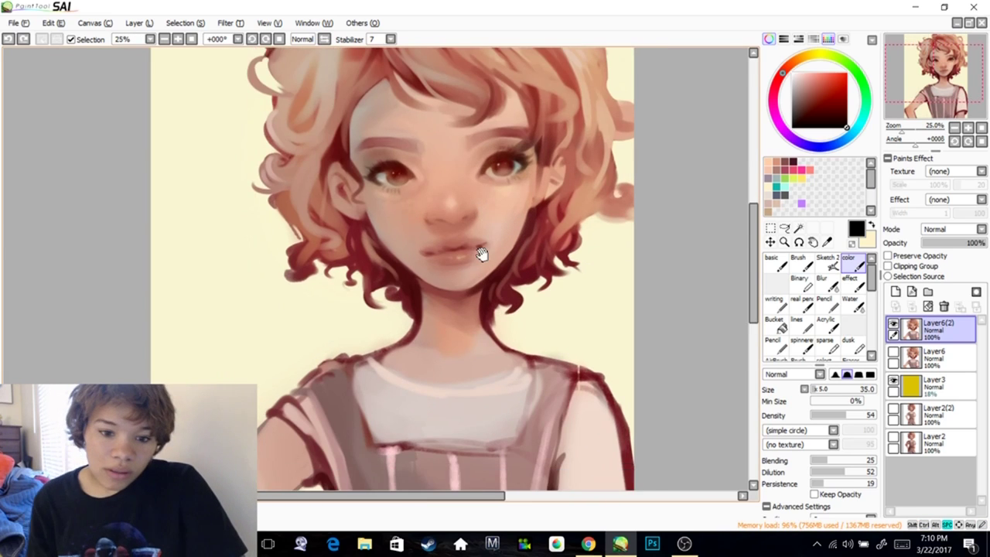
Redefine the inner strap edge and neckline of the dress bodice in a sampled muted red-brown
drag(501, 341, 555, 226)
alt+click(406, 296)
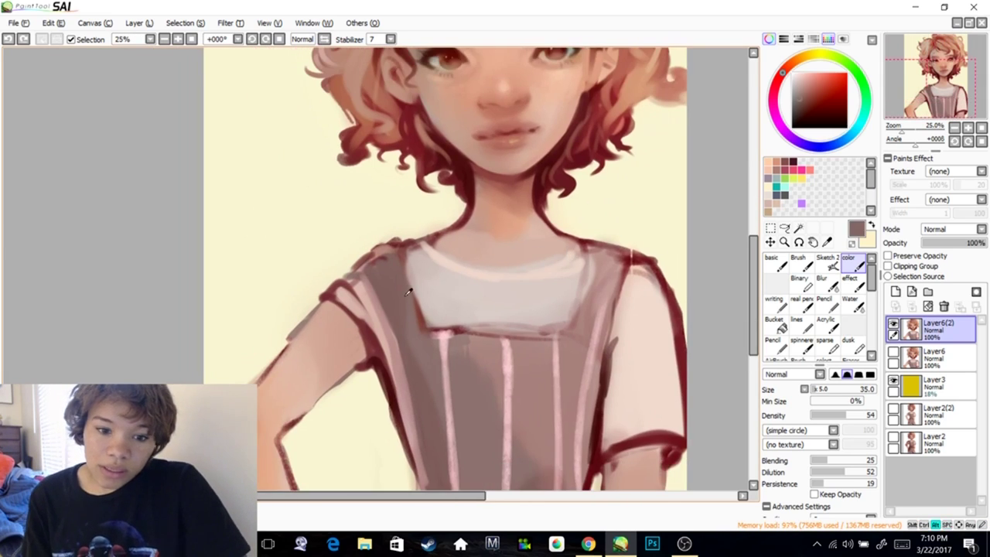
alt+click(405, 253)
mouse_move(432, 328)
mouse_down()
mouse_move(527, 332)
mouse_move(490, 334)
mouse_up()
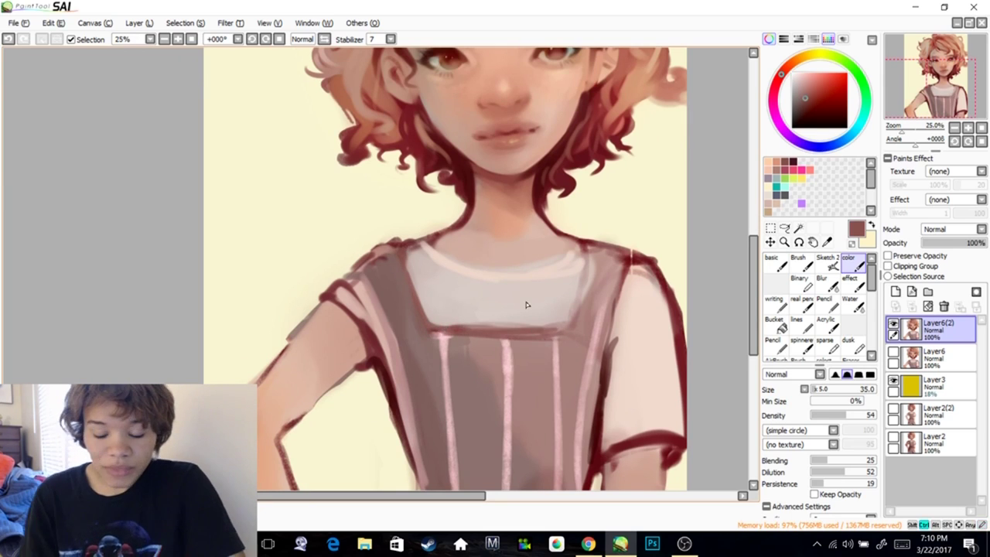
Paint along the bodice just below the neckline in a sampled dusty pink with the brush at size 75
key(ctrl+minus)
key(ctrl+minus)
key(ctrl+plus)
drag(655, 305, 617, 361)
drag(636, 394, 643, 371)
click(823, 389)
alt+click(484, 360)
drag(435, 354, 511, 361)
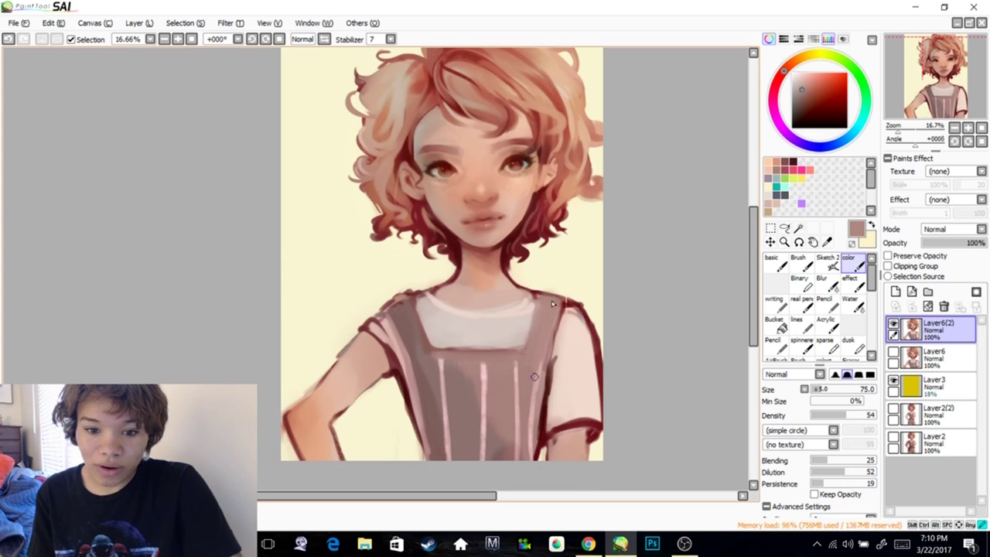
Rework the bodice shading and stripes with sampled dress colors and undo the last stroke beside the strap
mouse_move(399, 314)
mouse_down()
mouse_move(442, 365)
mouse_move(489, 483)
mouse_up()
alt+click(442, 362)
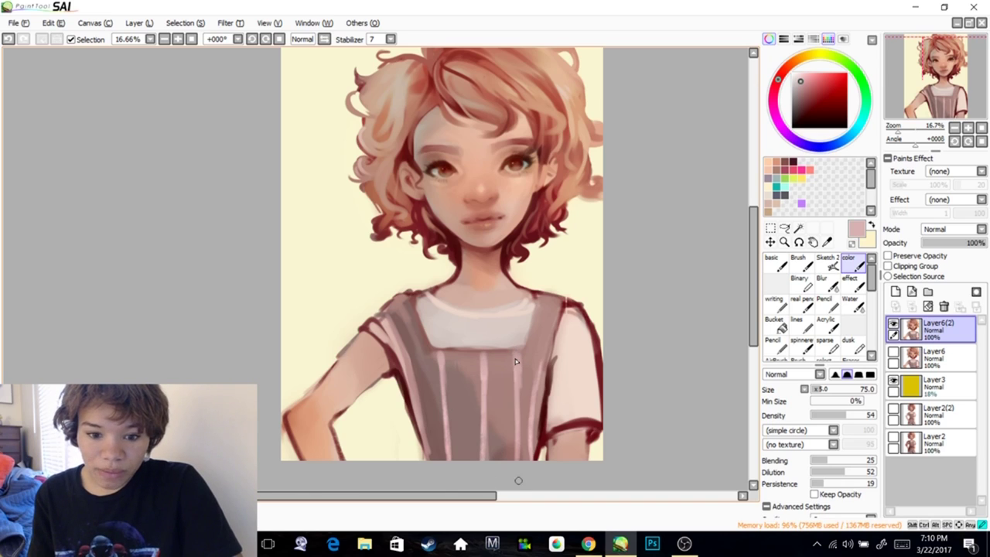
alt+click(401, 369)
mouse_move(377, 330)
mouse_down()
mouse_move(388, 332)
mouse_move(427, 423)
mouse_up()
key(ctrl+z)
Erase the dark outline along the outer edge of the hanging arm's sleeve with the eraser at size 50
drag(588, 377, 601, 327)
alt+click(586, 293)
key(e)
drag(580, 290, 595, 372)
scroll(591, 340, up, 1)
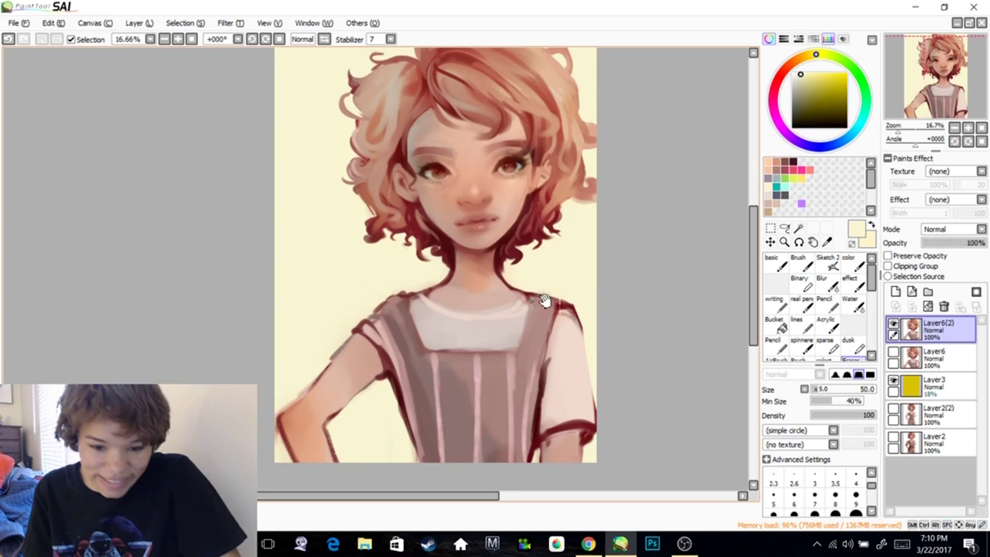
mouse_move(570, 271)
mouse_down()
mouse_move(556, 301)
mouse_move(575, 269)
mouse_up()
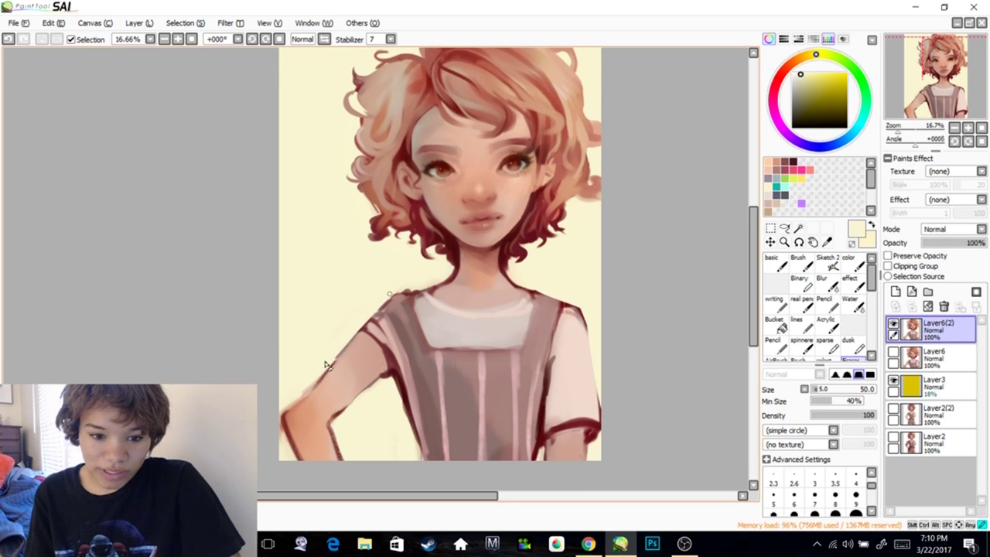
Hide the yellow background layer Layer3 and mirror the canvas view
click(893, 379)
scroll(560, 312, up, 1)
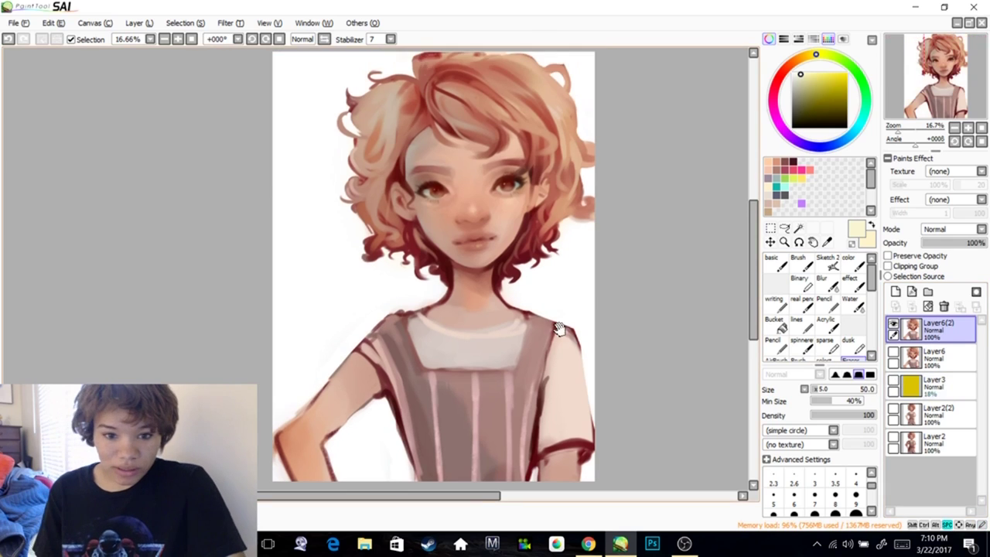
key(h)
drag(464, 311, 581, 283)
Repaint the outer curls beside the cheek in sampled light tan with the basic brush at size 100
click(782, 271)
drag(432, 212, 492, 249)
alt+click(375, 214)
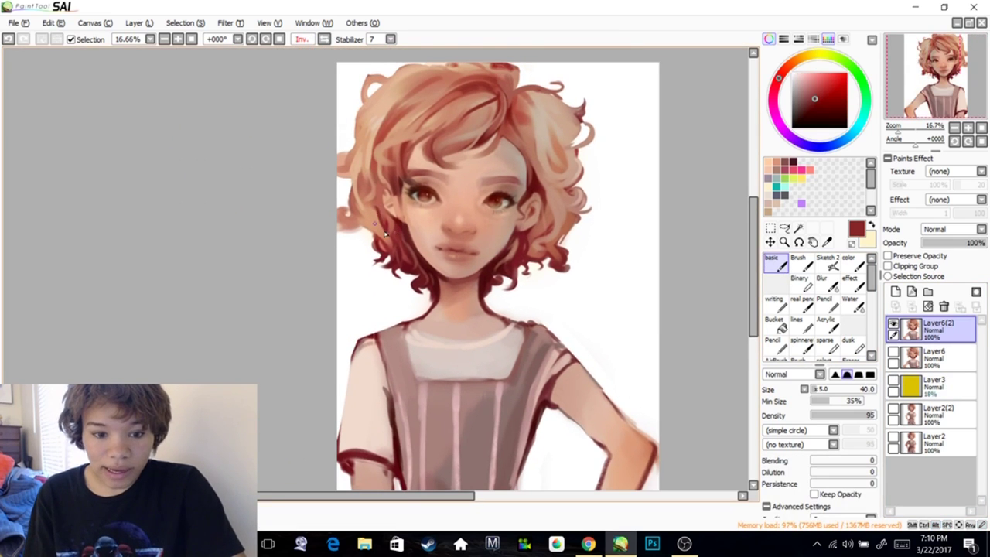
key(ctrl+z)
click(819, 389)
alt+click(370, 199)
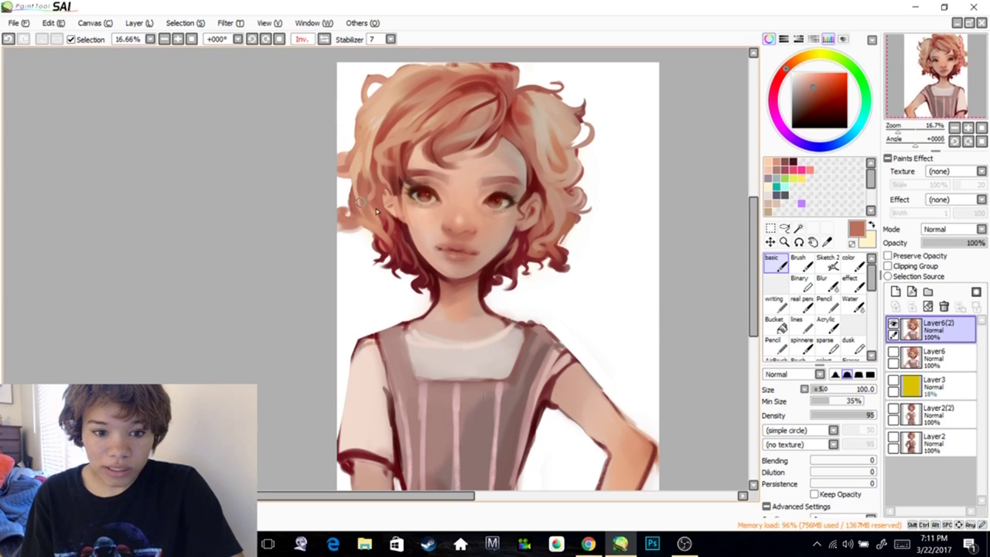
alt+click(366, 195)
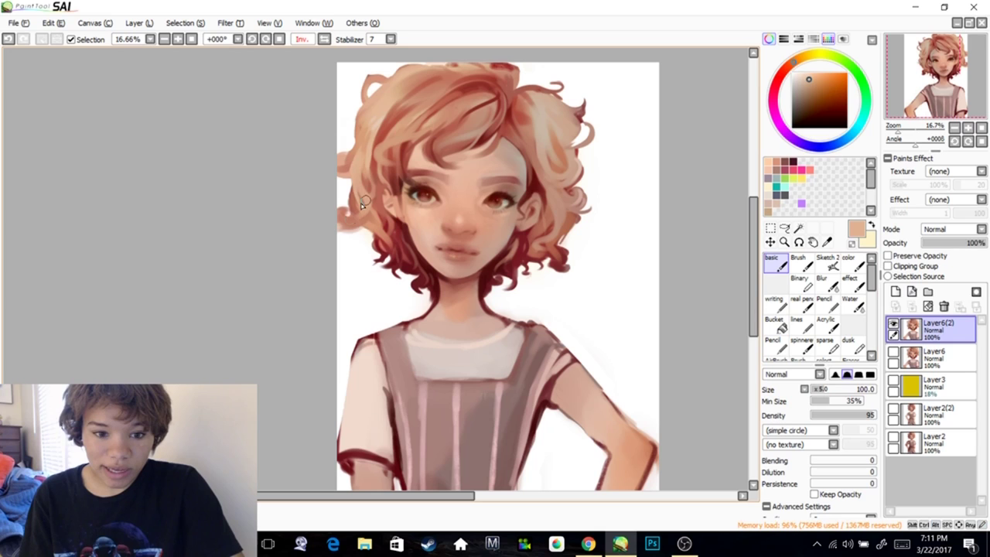
drag(370, 212, 366, 240)
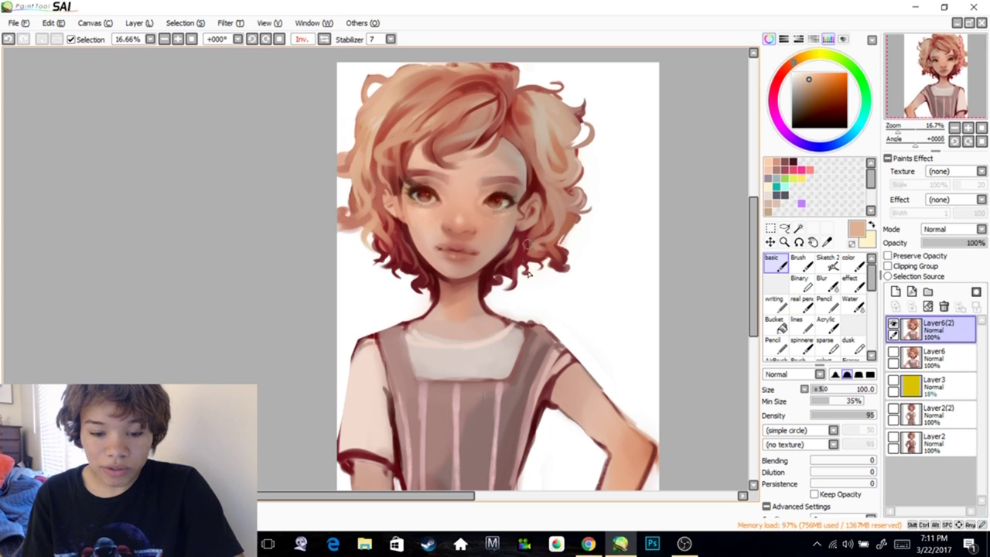
Mirror the view back, add a new layer on top and fill it with deep magenta
key(h)
drag(632, 332, 530, 328)
click(896, 293)
key(g)
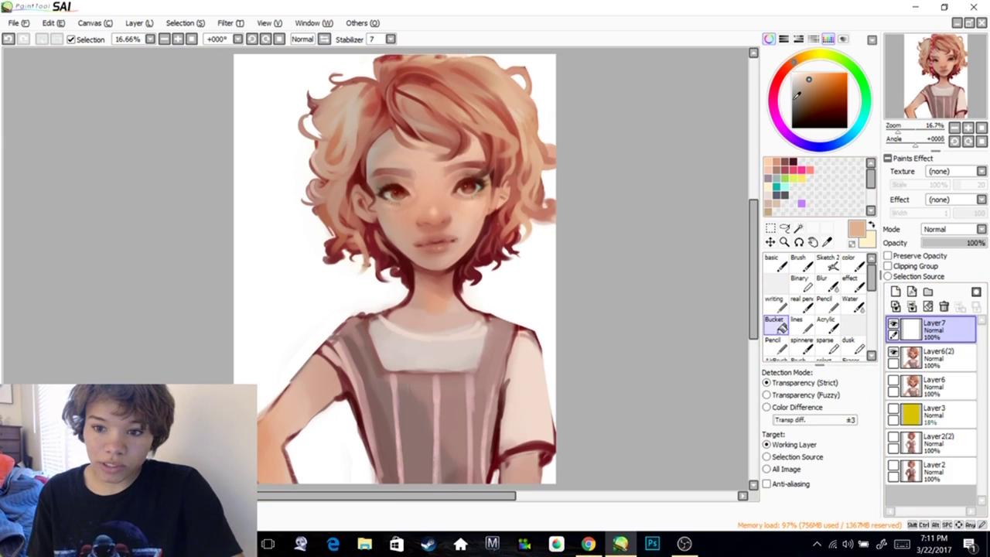
click(774, 102)
click(811, 112)
click(818, 96)
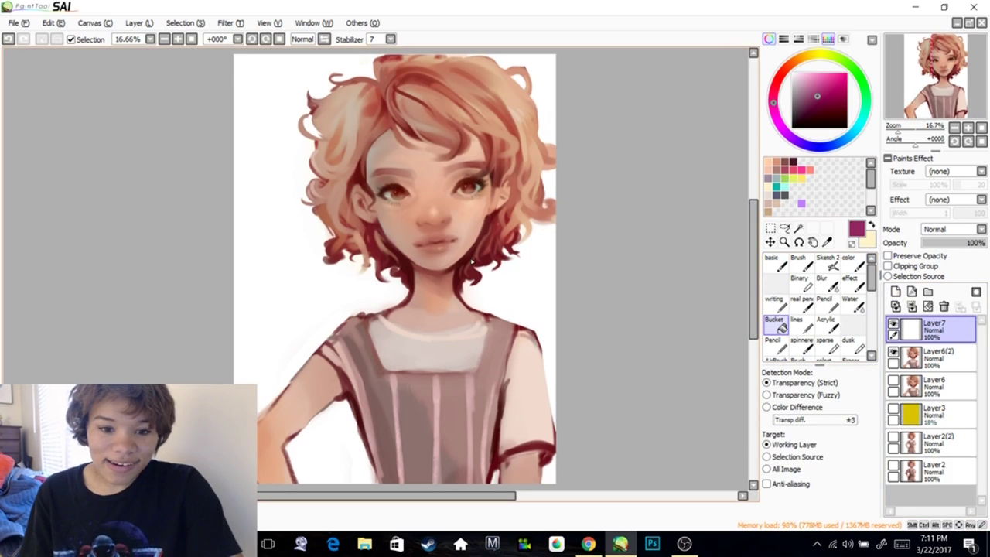
click(472, 262)
Set the fill layer to Overlay at 33% opacity and refill it with dark blue
click(940, 229)
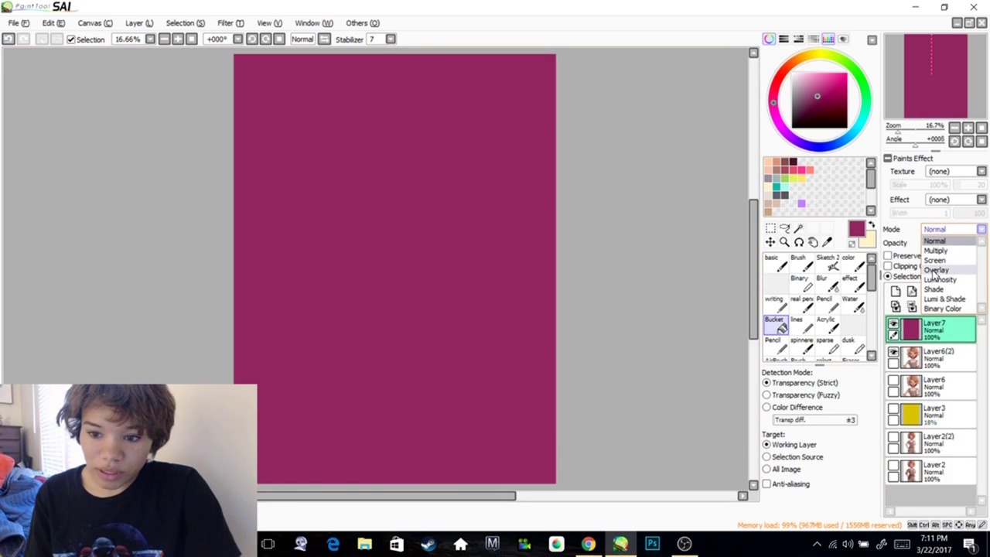
click(934, 270)
click(943, 242)
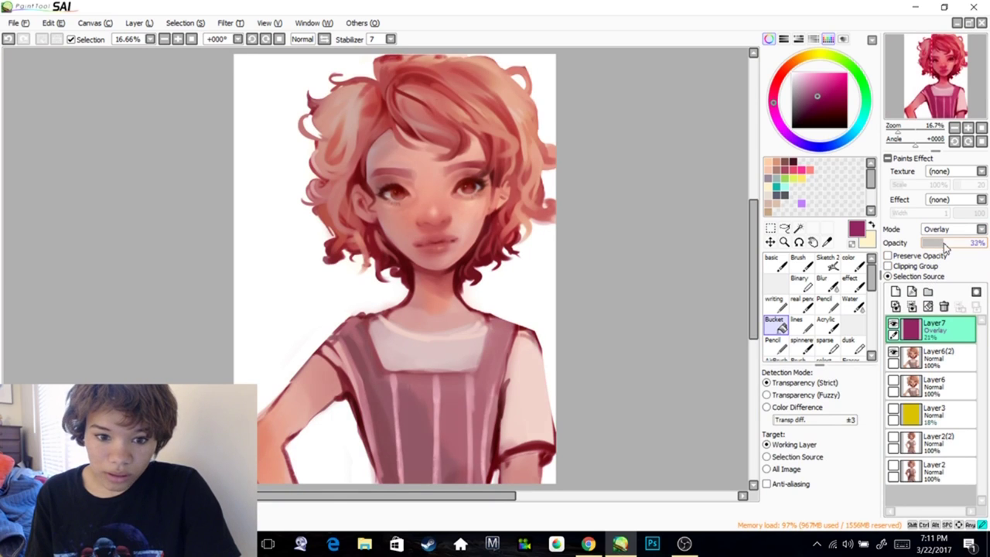
drag(638, 296, 662, 294)
click(817, 146)
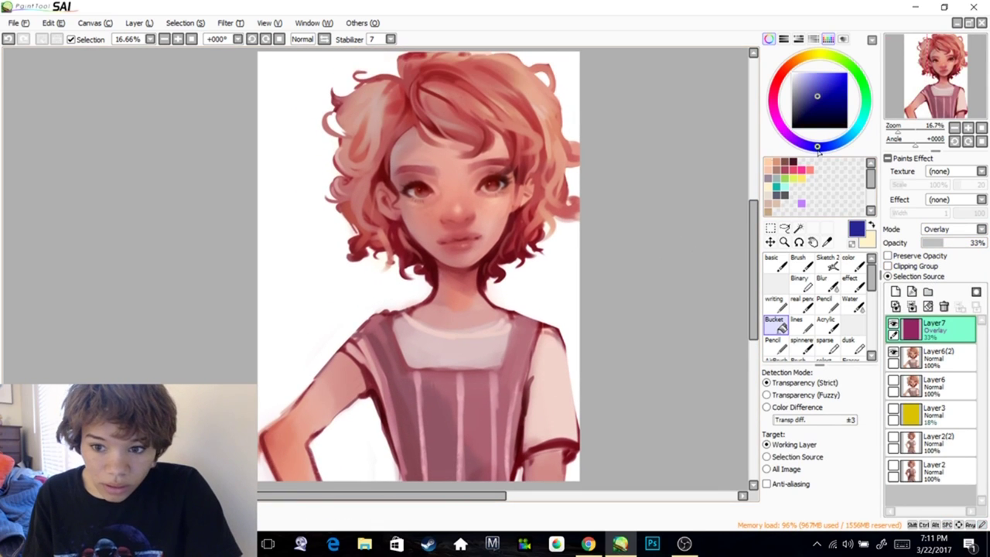
mouse_move(501, 233)
mouse_down()
mouse_move(483, 250)
mouse_move(504, 222)
mouse_up()
click(504, 225)
Erase the blue overlay from the face and the lit parts of the hair with the eraser at size 500
key(e)
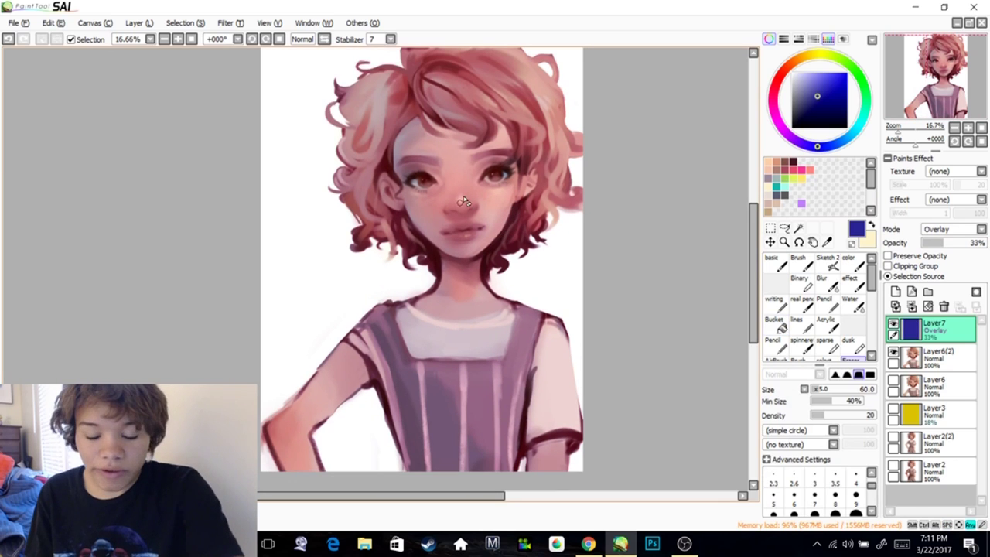
key(bracketright)
key(bracketright)
key(bracketright)
key(bracketright)
key(bracketright)
key(bracketright)
key(bracketright)
key(bracketright)
key(bracketright)
key(bracketright)
key(bracketright)
key(bracketright)
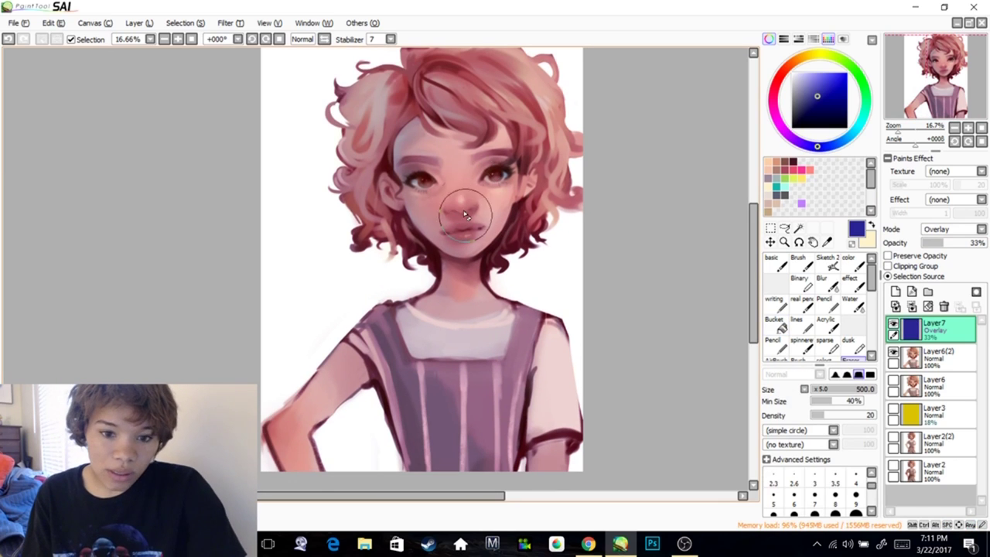
mouse_move(424, 207)
mouse_down()
mouse_move(485, 139)
mouse_move(464, 147)
mouse_up()
mouse_move(422, 146)
mouse_down()
mouse_move(388, 168)
mouse_move(372, 139)
mouse_move(472, 116)
mouse_move(531, 154)
mouse_up()
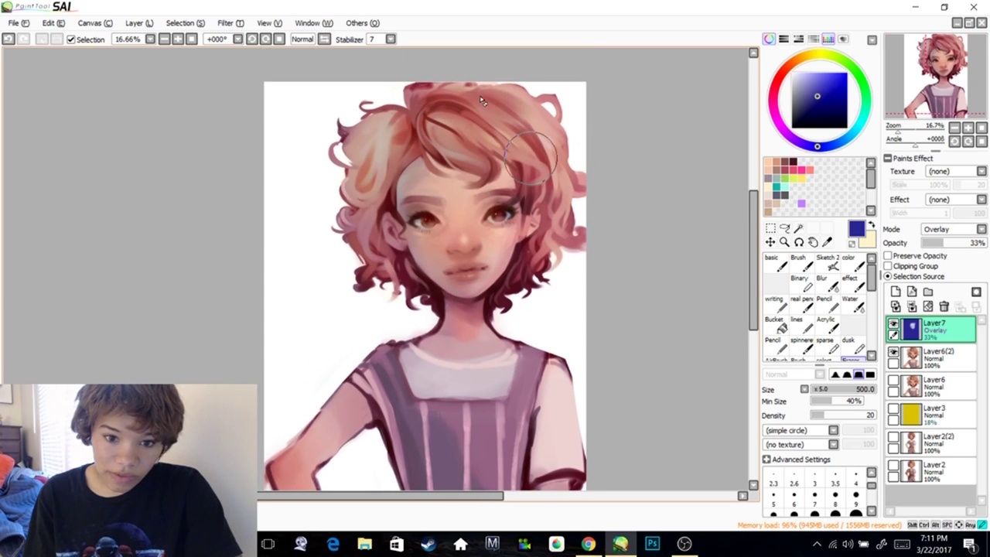
drag(310, 239, 424, 205)
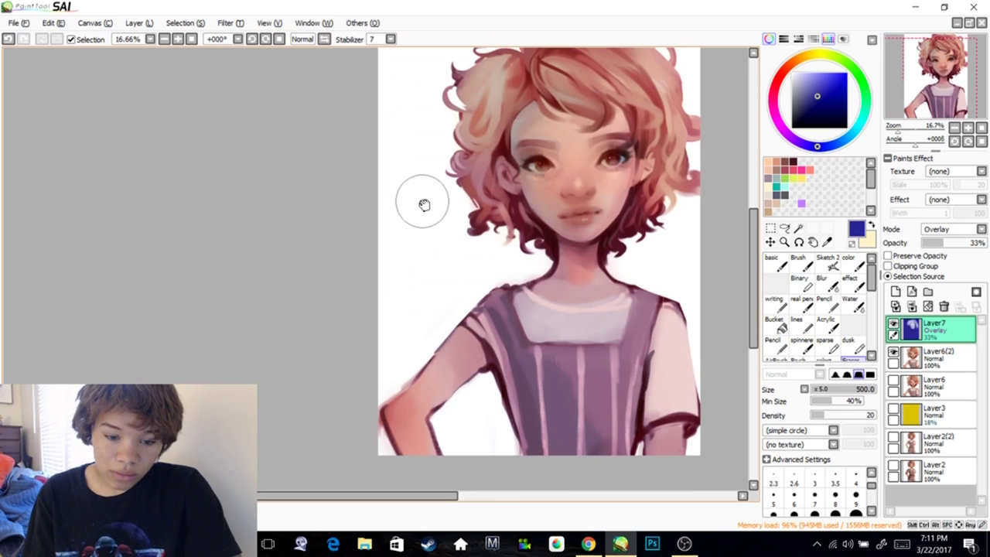
drag(591, 210, 579, 218)
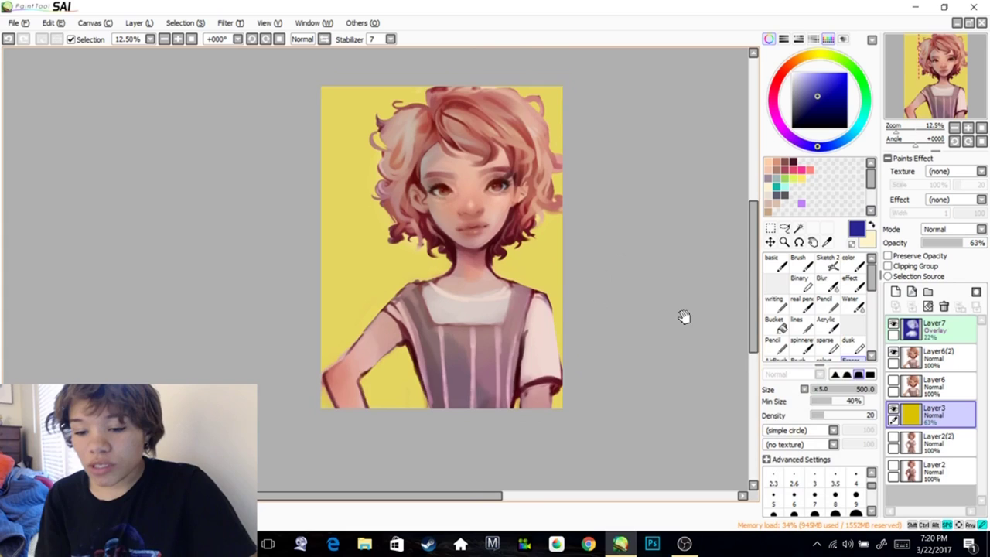
Add a new blank layer directly above the Overlay layer Layer7
drag(684, 317, 743, 293)
click(934, 332)
click(895, 293)
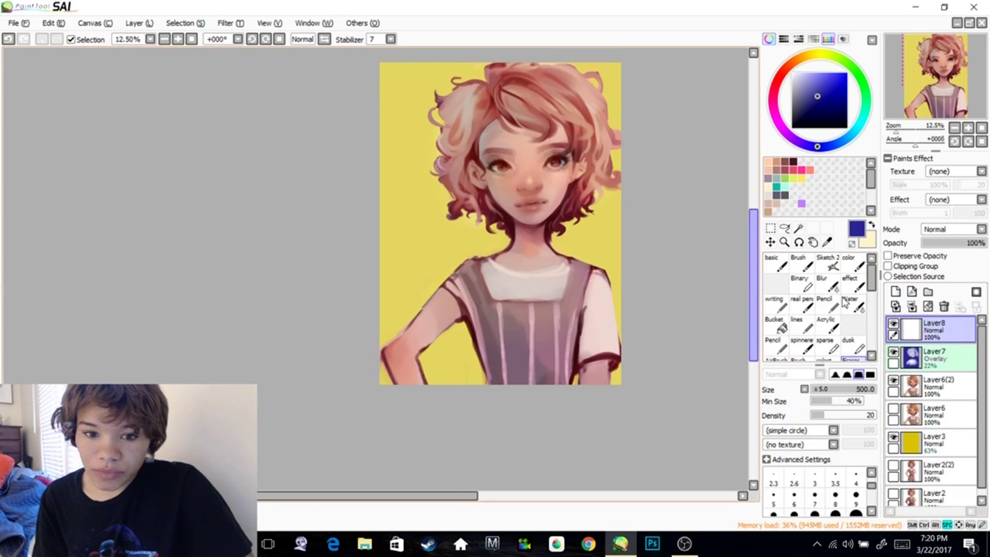
Paint loose strands above the hair's outer edge in sampled pinkish tan with the basic brush at size 55
drag(639, 286, 642, 347)
scroll(599, 327, up, 2)
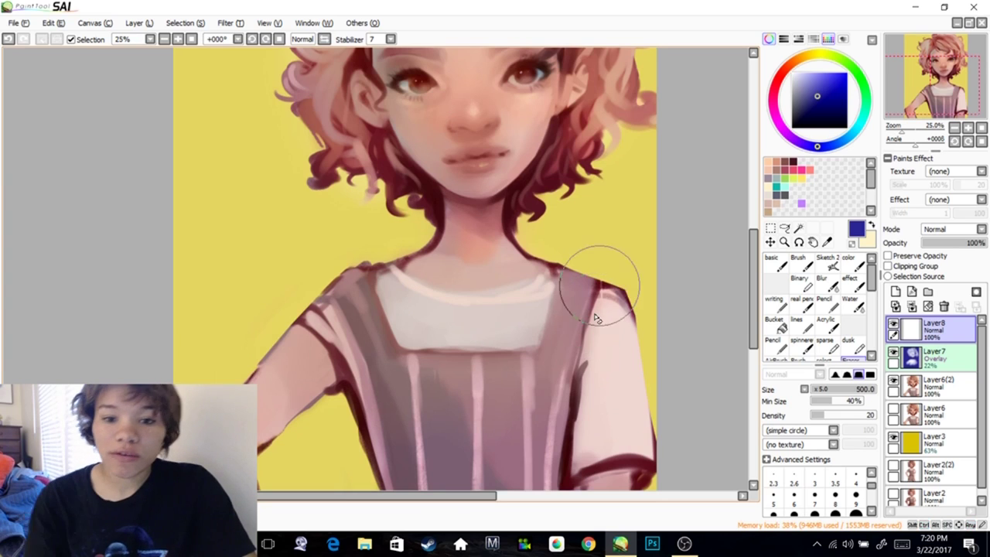
drag(597, 319, 623, 391)
drag(626, 215, 594, 352)
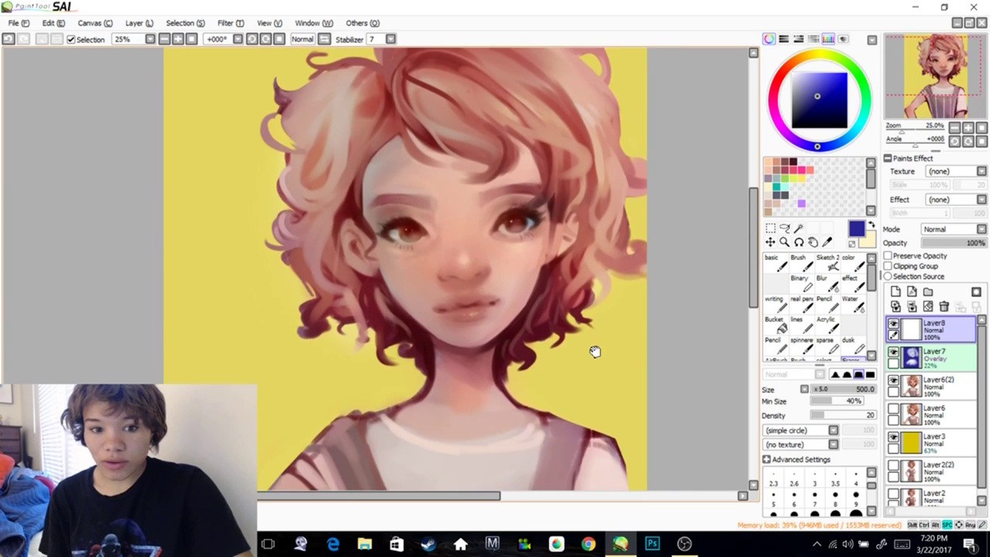
drag(509, 250, 568, 290)
mouse_move(635, 314)
mouse_down()
mouse_move(639, 285)
mouse_move(635, 294)
mouse_up()
click(780, 266)
click(837, 389)
drag(385, 223, 451, 278)
alt+click(475, 204)
drag(821, 391, 817, 391)
mouse_move(542, 327)
mouse_down()
mouse_move(515, 283)
mouse_move(499, 277)
mouse_up()
drag(393, 153, 422, 192)
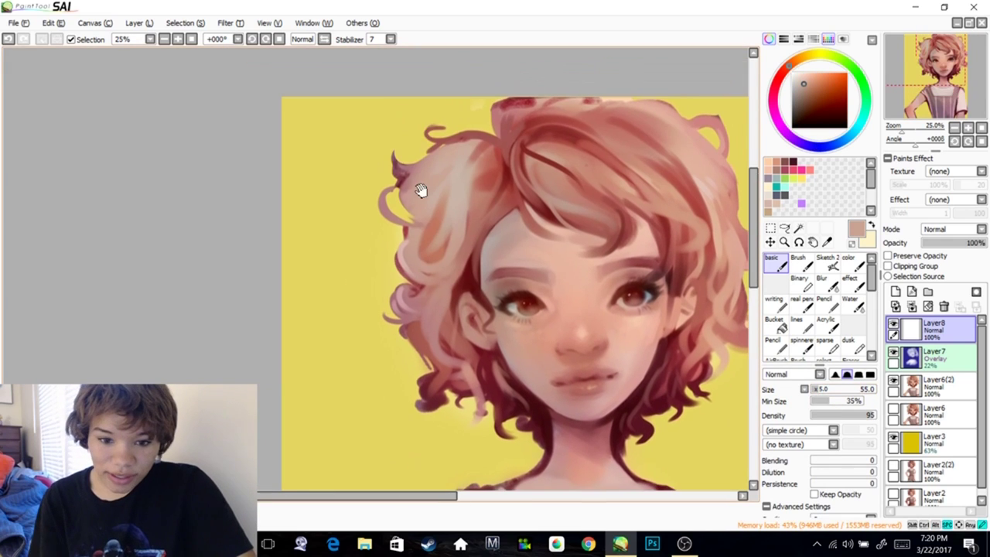
drag(497, 164, 372, 128)
drag(438, 138, 500, 157)
Block in the upper band of a cat ear on the hair in sampled reddish brown with the color brush at size 95
alt+click(501, 142)
click(854, 264)
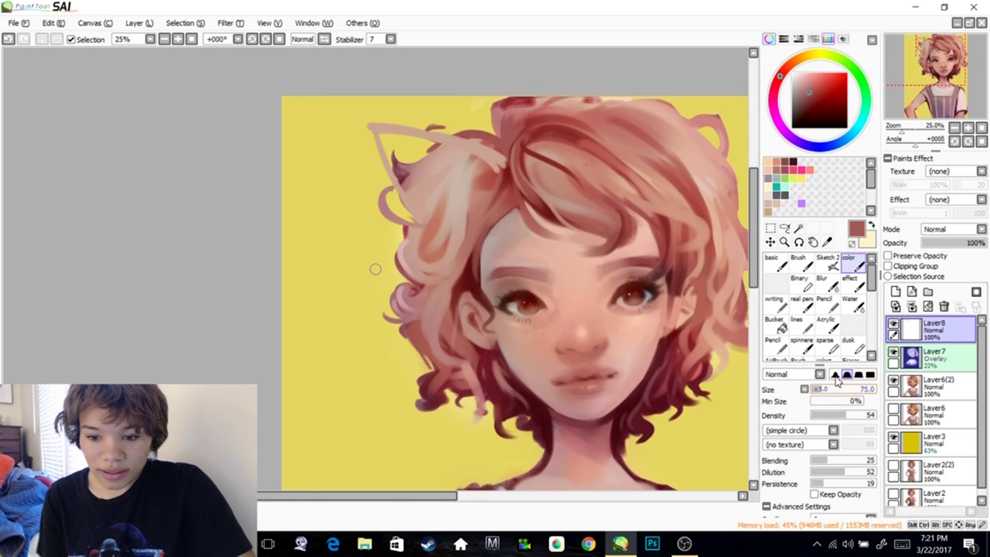
mouse_move(376, 124)
mouse_down()
mouse_move(497, 151)
mouse_move(378, 124)
mouse_move(395, 117)
mouse_move(511, 146)
mouse_move(499, 134)
mouse_move(491, 164)
mouse_move(477, 133)
mouse_move(397, 127)
mouse_move(485, 144)
mouse_move(381, 127)
mouse_up()
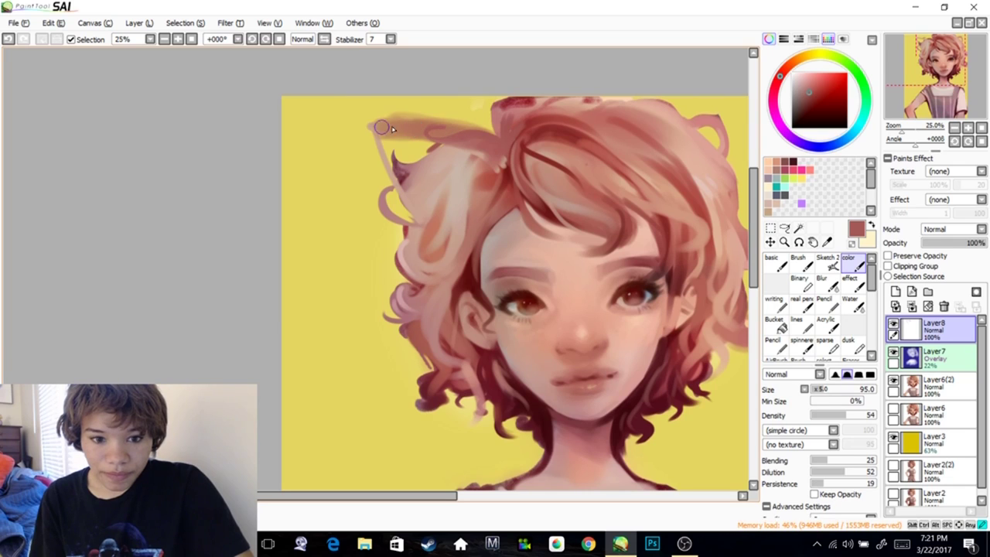
mouse_move(484, 144)
mouse_down()
mouse_move(487, 154)
mouse_move(385, 131)
mouse_up()
drag(470, 151, 459, 135)
Fill the cat ear's interior with sampled tan, raising the color brush density to 100
right_click(409, 150)
right_click(416, 165)
mouse_move(389, 145)
mouse_down()
mouse_move(444, 177)
mouse_move(388, 157)
mouse_move(414, 190)
mouse_move(410, 153)
mouse_move(456, 164)
mouse_move(410, 163)
mouse_up()
drag(843, 415, 859, 415)
mouse_move(404, 154)
mouse_down()
mouse_move(423, 194)
mouse_move(470, 174)
mouse_move(436, 150)
mouse_up()
drag(849, 413, 877, 415)
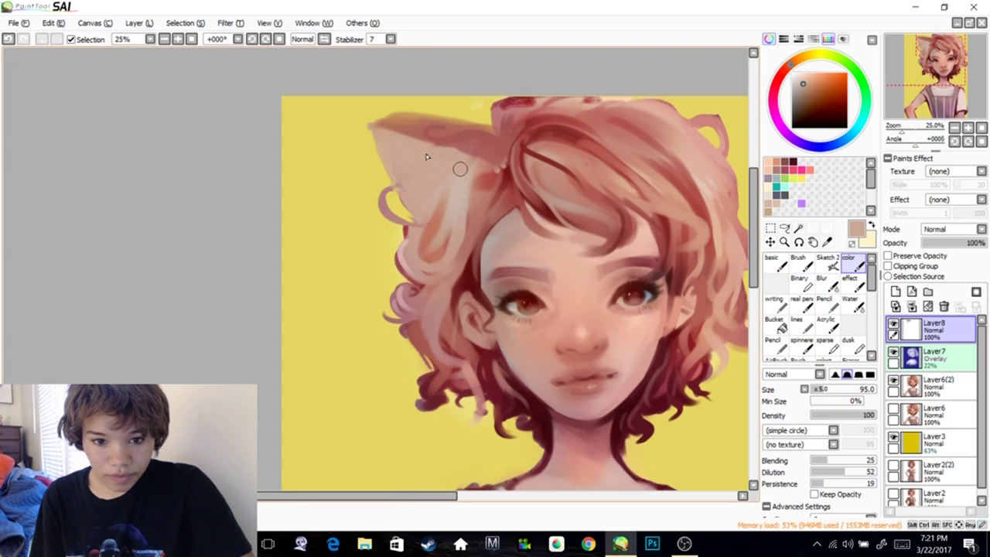
Blend the ear's base into the surrounding curls with sampled hair tones and deepen its upper edge in sampled dark red
alt+click(440, 230)
mouse_move(435, 219)
mouse_down()
mouse_move(432, 177)
mouse_move(451, 176)
mouse_up()
alt+click(401, 208)
alt+click(404, 202)
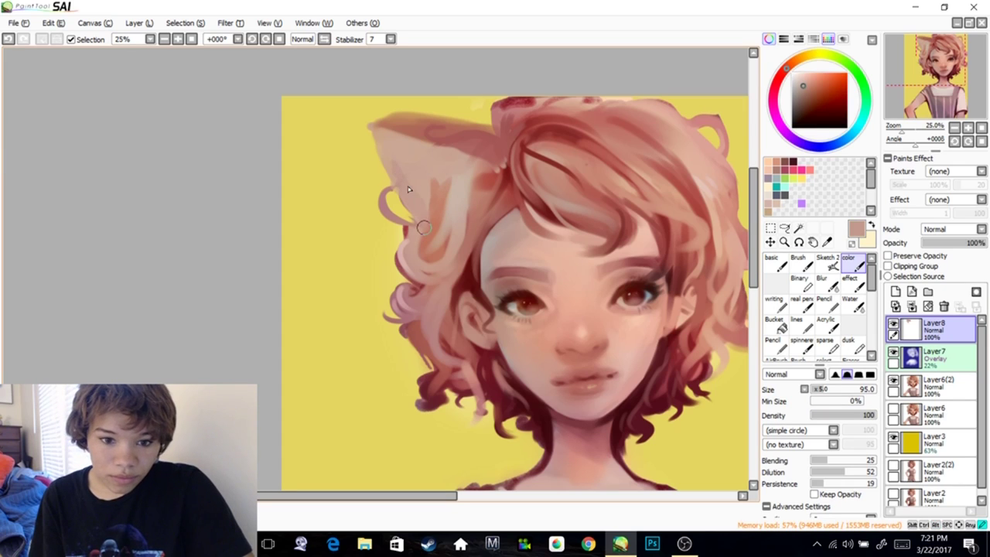
alt+click(435, 129)
mouse_move(477, 139)
mouse_down()
mouse_move(518, 143)
mouse_move(534, 122)
mouse_move(496, 148)
mouse_move(501, 176)
mouse_up()
alt+click(517, 143)
drag(491, 131, 458, 121)
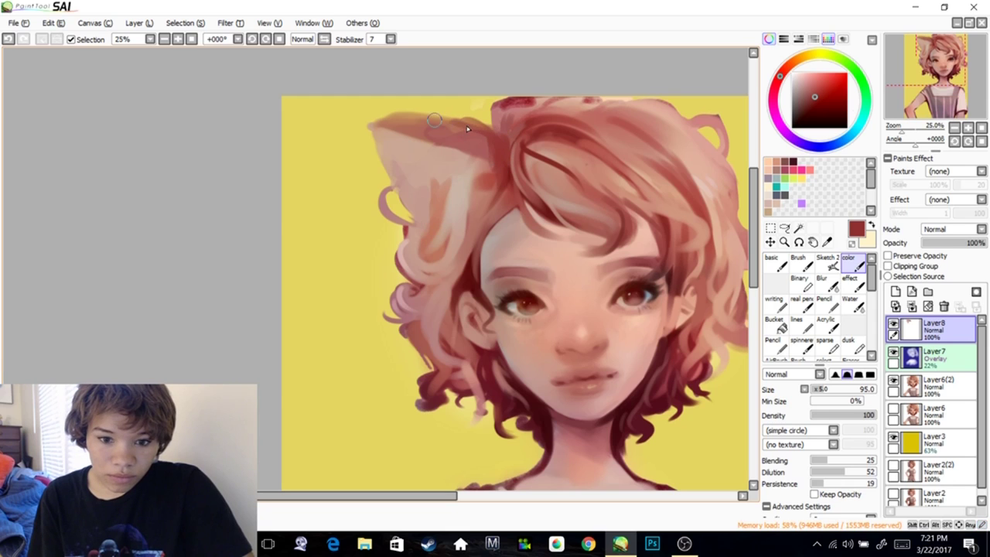
Mirror the canvas view and paint a pale pink triangle inside the cat ear
key(h)
mouse_move(354, 208)
mouse_down()
mouse_move(448, 164)
mouse_move(538, 171)
mouse_up()
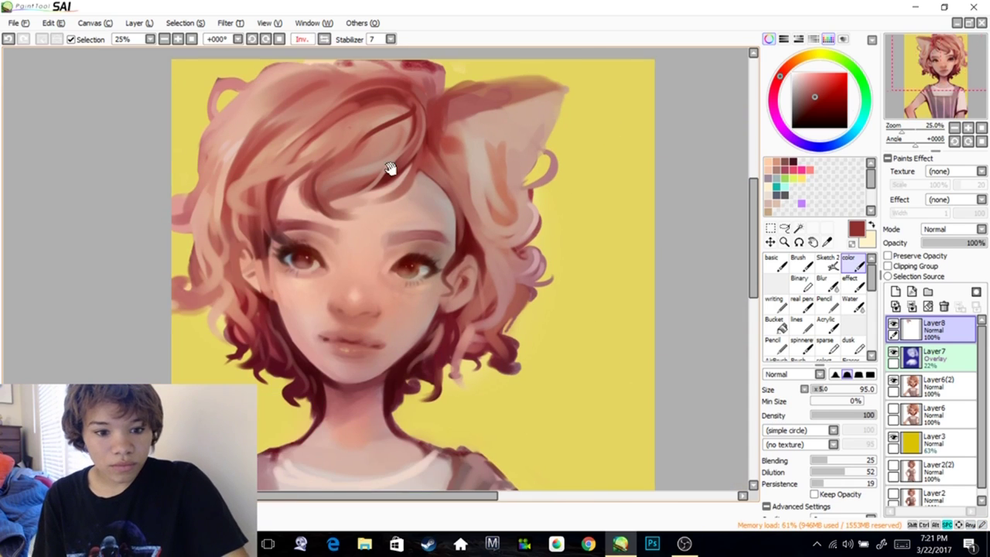
click(802, 74)
mouse_move(517, 113)
mouse_down()
mouse_move(476, 133)
mouse_move(537, 99)
mouse_move(521, 160)
mouse_move(474, 126)
mouse_move(522, 112)
mouse_move(532, 124)
mouse_move(542, 110)
mouse_move(521, 153)
mouse_move(519, 136)
mouse_up()
key(ctrl+z)
right_click(474, 150)
drag(505, 181, 522, 142)
alt+click(543, 128)
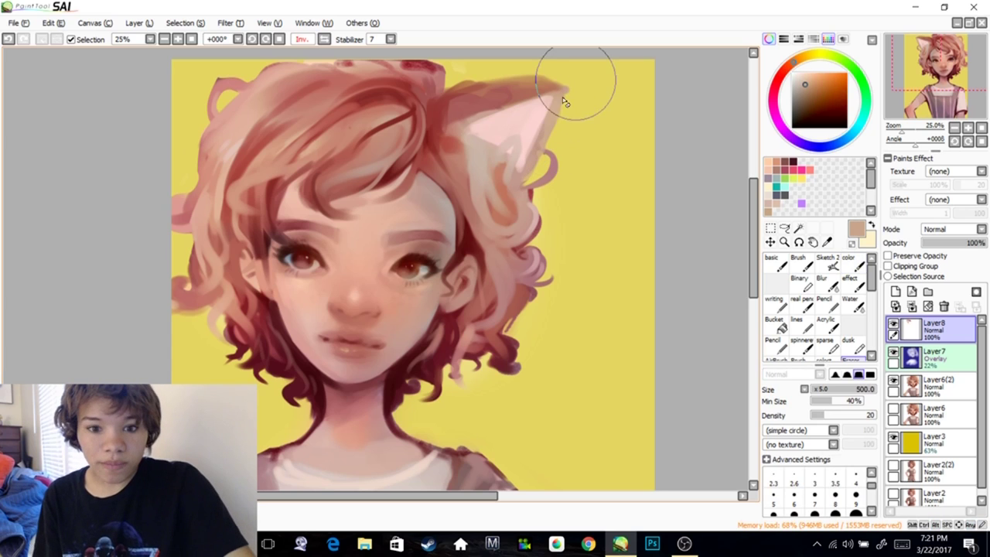
Mirror the view back and block in the second ear's inner side in sampled dark red and reddish brown with the basic brush at size 55
click(778, 263)
key(h)
drag(391, 258, 509, 276)
alt+click(429, 136)
drag(425, 138, 370, 129)
drag(537, 158, 504, 159)
mouse_move(545, 122)
mouse_down()
mouse_move(599, 79)
mouse_move(544, 124)
mouse_up()
drag(591, 72, 549, 110)
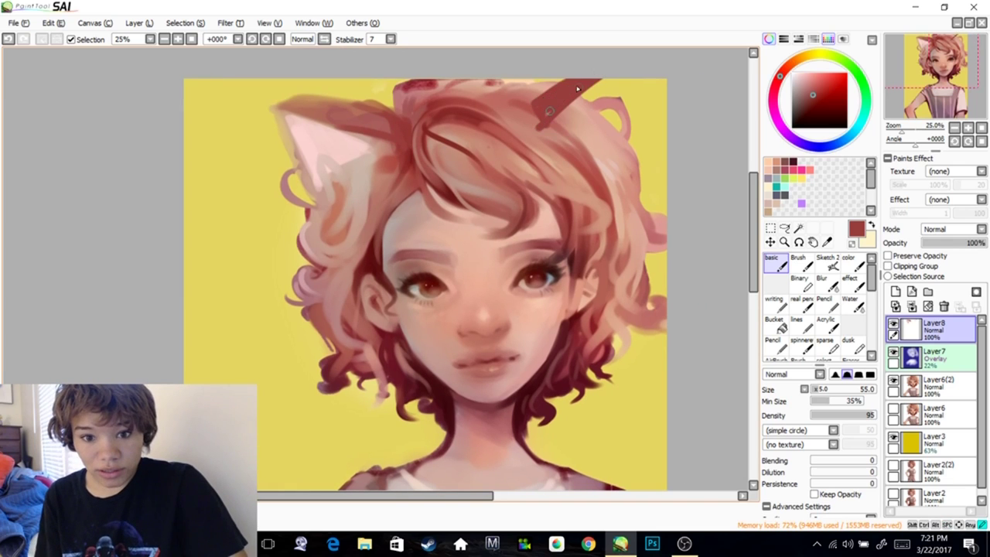
alt+click(380, 145)
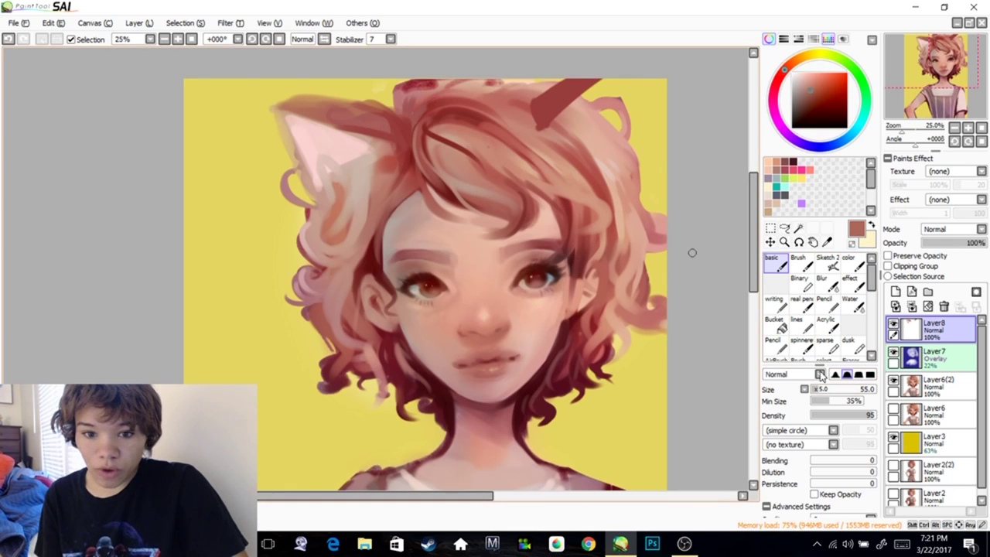
mouse_move(545, 130)
mouse_down()
mouse_move(608, 73)
mouse_move(545, 130)
mouse_move(612, 82)
mouse_up()
Fill the second ear's interior with pale pink at brush size 260 and blend its base into the hair with reddish brown
click(844, 390)
alt+click(302, 145)
mouse_move(639, 124)
mouse_down()
mouse_move(597, 111)
mouse_move(614, 92)
mouse_move(596, 137)
mouse_move(622, 139)
mouse_up()
alt+click(517, 114)
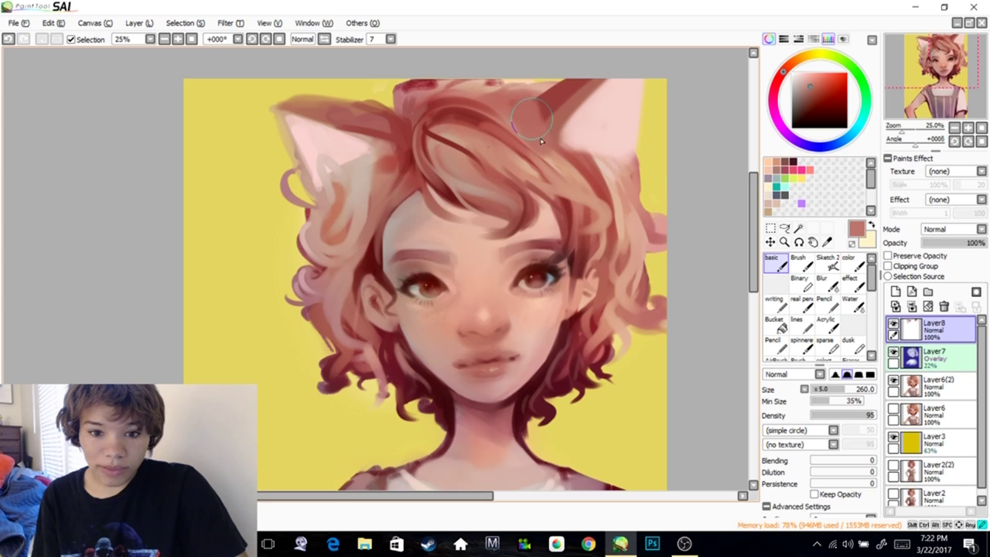
alt+click(343, 159)
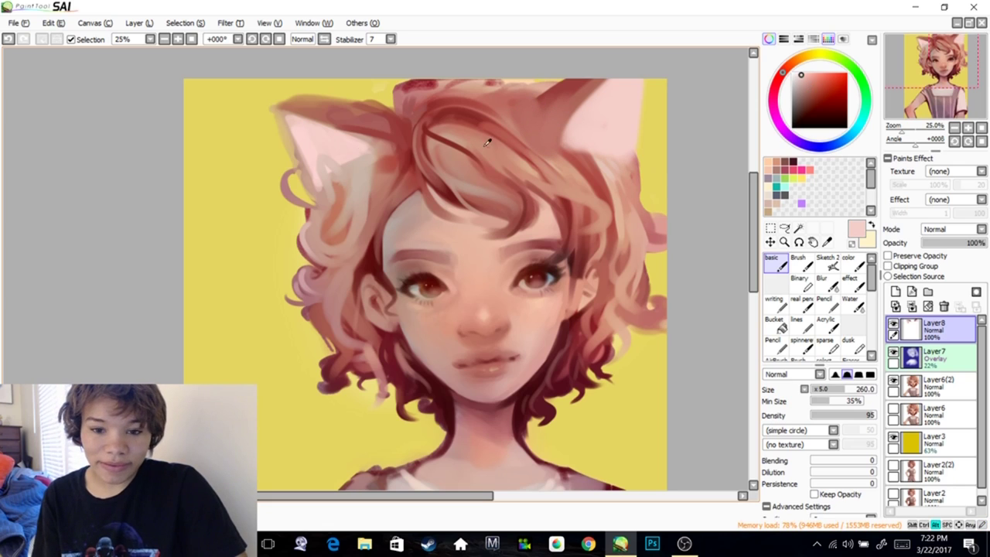
Outline the second ear's outer edge in sampled tan with the basic brush at size 75
alt+click(297, 152)
click(819, 389)
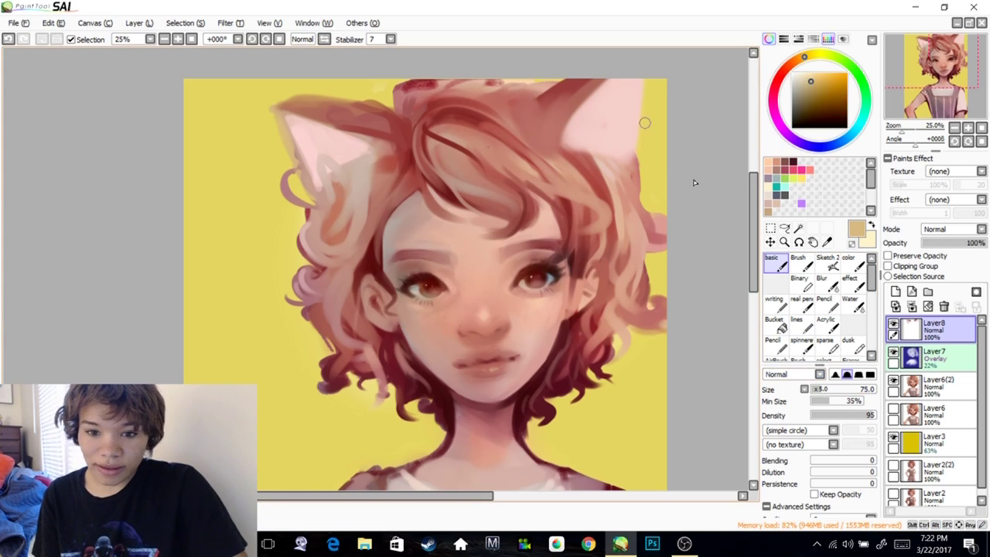
drag(638, 81, 628, 166)
key(ctrl+z)
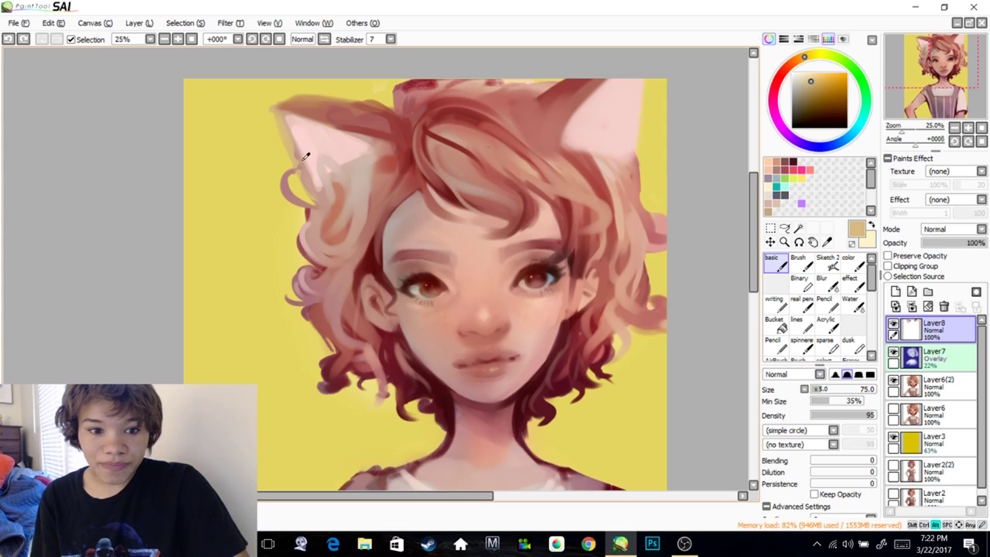
drag(635, 80, 642, 99)
key(ctrl+z)
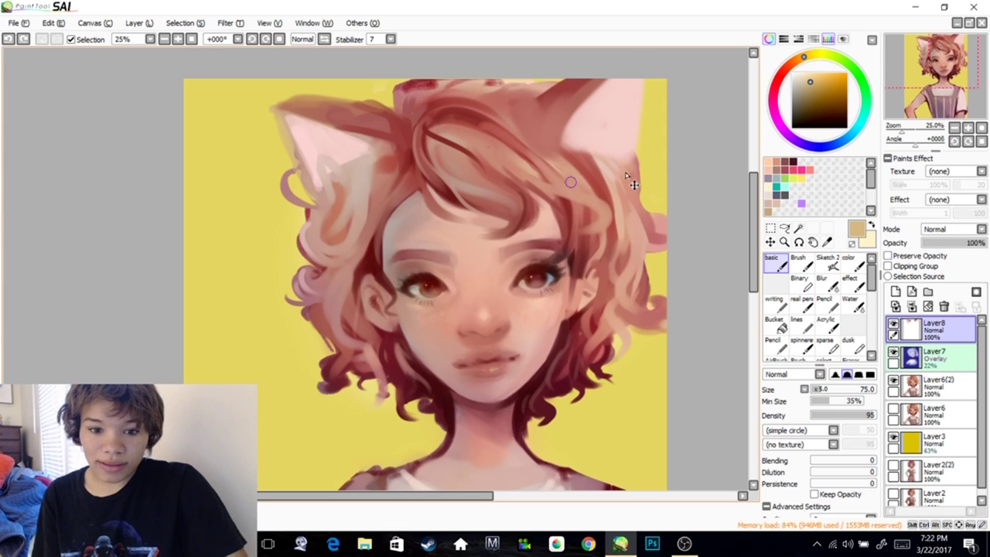
mouse_move(641, 85)
mouse_down()
mouse_move(631, 180)
mouse_move(641, 70)
mouse_move(578, 163)
mouse_move(591, 161)
mouse_move(574, 149)
mouse_move(583, 205)
mouse_move(587, 140)
mouse_move(578, 163)
mouse_move(575, 129)
mouse_move(580, 159)
mouse_up()
alt+click(554, 135)
key(ctrl+z)
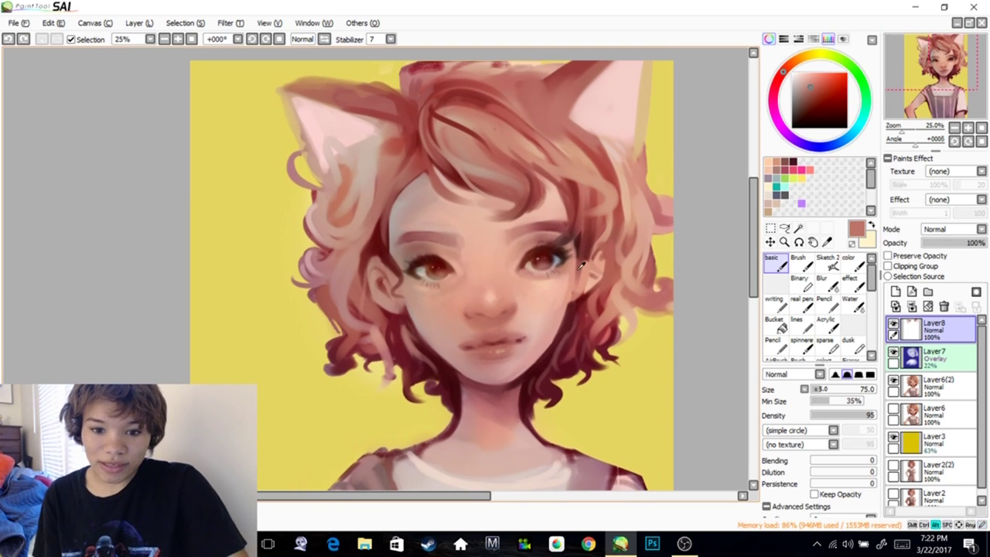
Deepen the hair shadow beside the eye below the second ear with sampled dark maroon
alt+click(581, 244)
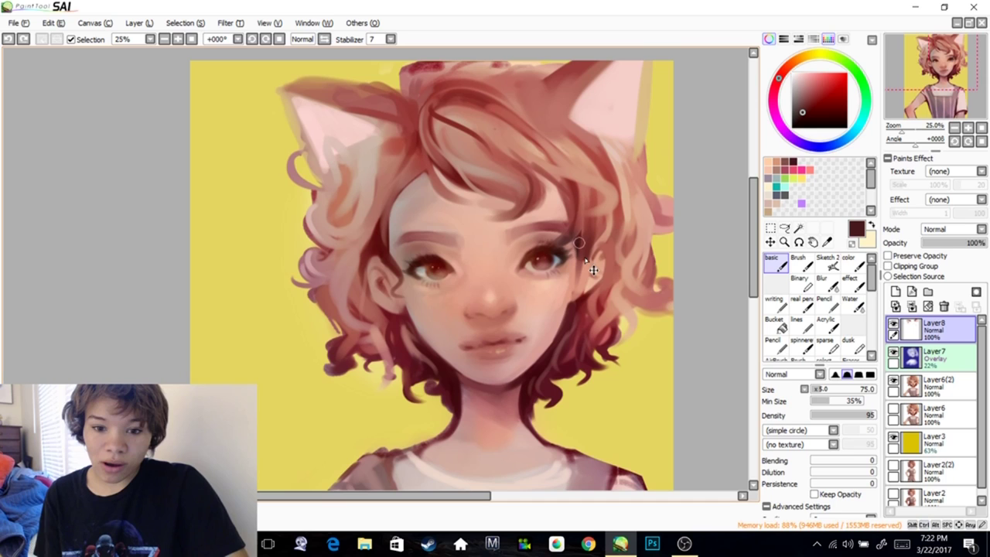
drag(578, 251, 575, 217)
drag(402, 340, 438, 271)
drag(476, 296, 485, 318)
drag(530, 248, 513, 282)
drag(565, 184, 558, 199)
mouse_move(411, 103)
mouse_down()
mouse_move(433, 110)
mouse_move(449, 183)
mouse_up()
Paint reddish hair strokes between the first ear and the crown using sampled hair colors
alt+click(450, 138)
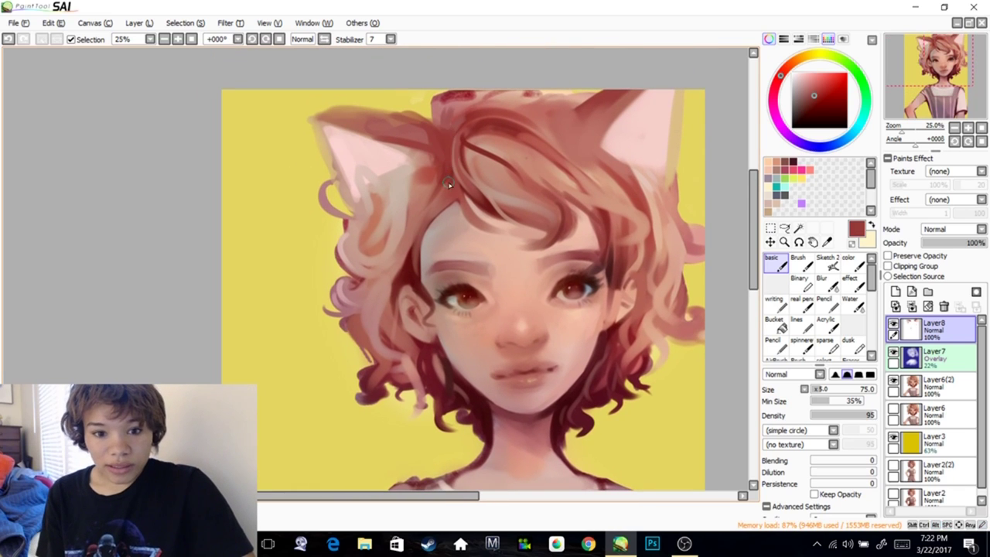
alt+click(453, 113)
alt+click(528, 108)
mouse_move(446, 122)
mouse_down()
mouse_move(467, 97)
mouse_move(490, 92)
mouse_up()
key(ctrl+z)
drag(445, 139, 489, 103)
mouse_move(499, 173)
mouse_down()
mouse_move(488, 146)
mouse_move(470, 176)
mouse_up()
drag(402, 133, 417, 137)
alt+click(418, 122)
key(e)
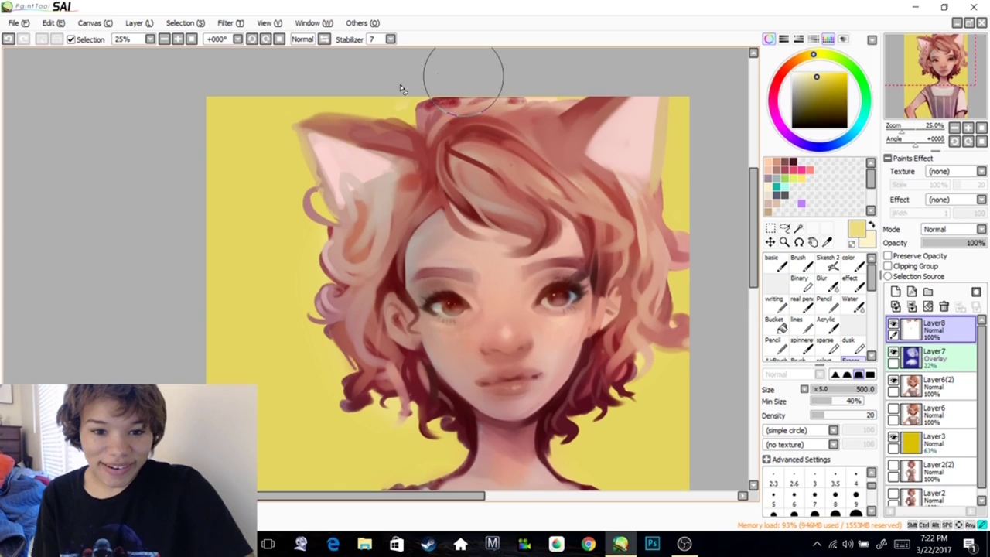
Paint lighter hair strokes near the base of the ears in sampled tan with the basic brush at size 75
alt+click(607, 209)
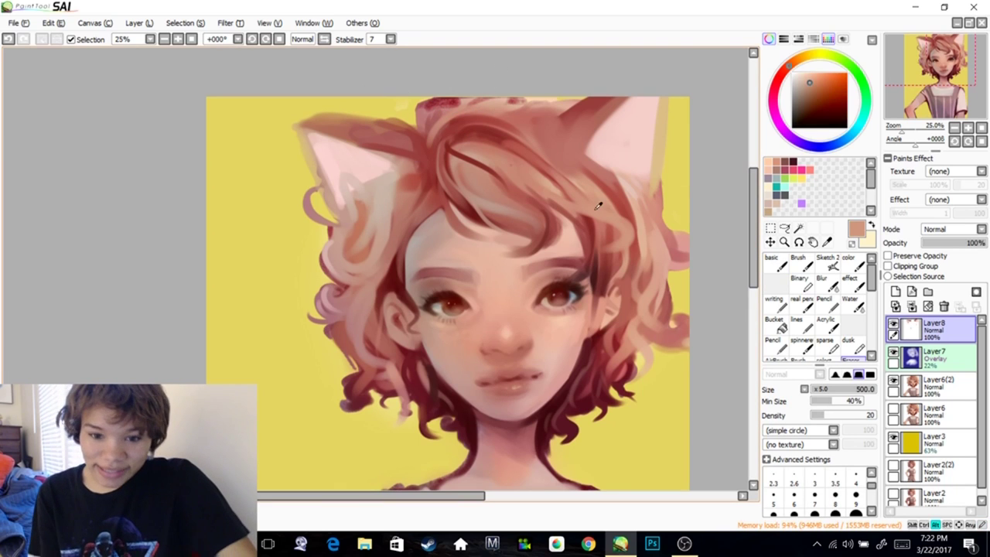
click(775, 262)
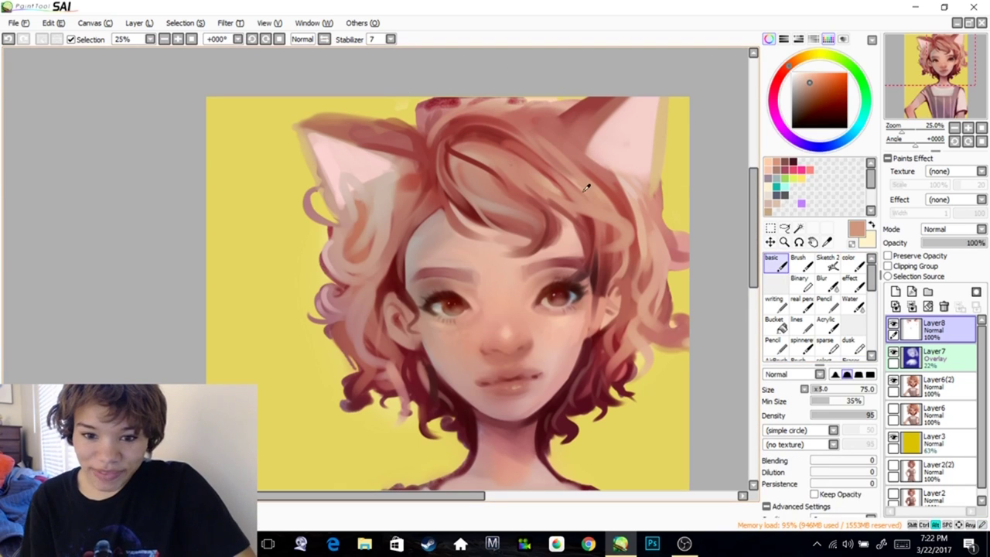
mouse_move(582, 183)
mouse_down()
mouse_move(550, 132)
mouse_move(570, 145)
mouse_up()
key(space)
drag(498, 167, 508, 152)
drag(410, 213, 441, 203)
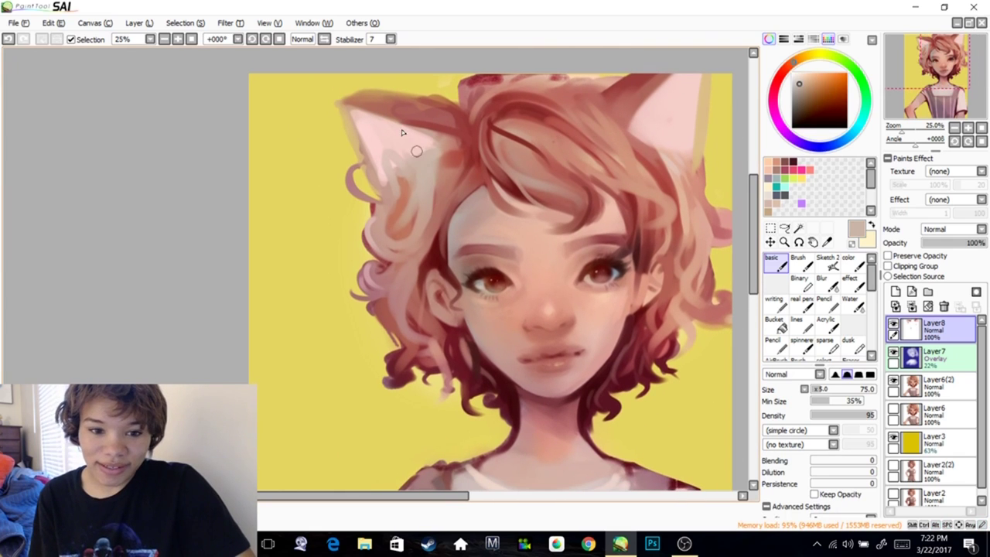
Undo the last three strokes and restore two of them
key(ctrl+z)
key(ctrl+z)
key(ctrl+z)
key(ctrl+y)
key(ctrl+y)
key(space)
drag(552, 192, 542, 176)
scroll(543, 183, down, 2)
scroll(543, 183, up, 2)
drag(384, 158, 431, 199)
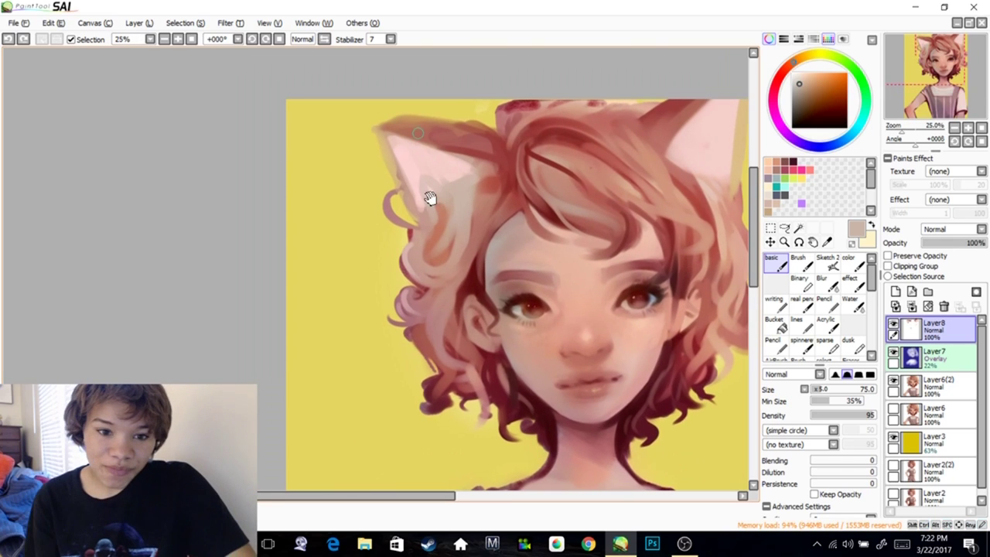
Try darker muted pink shading inside the first ear with an enlarged basic brush
alt+click(467, 162)
click(805, 80)
key(bracketright)
key(bracketright)
key(bracketright)
key(bracketright)
key(bracketright)
key(bracketright)
key(bracketright)
key(bracketright)
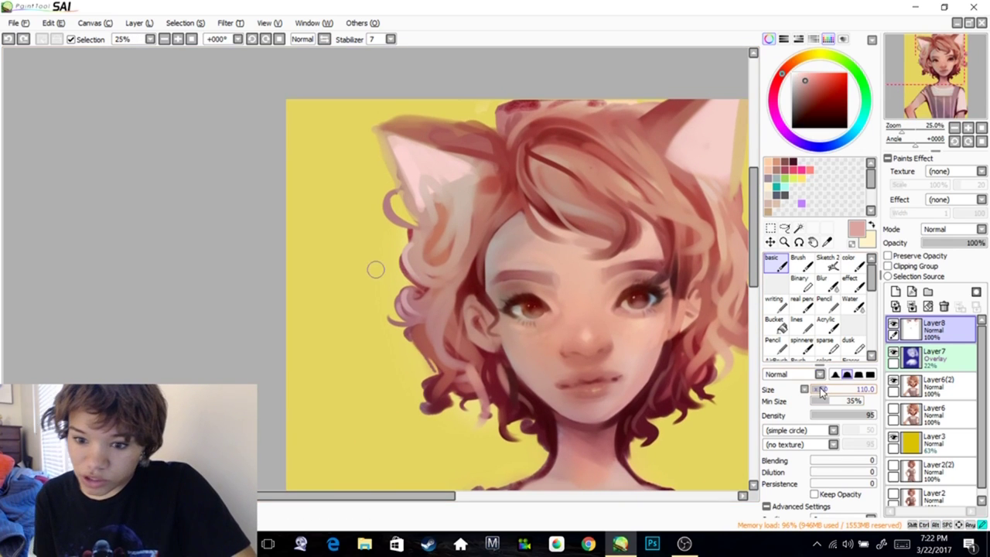
mouse_move(451, 162)
mouse_down()
mouse_move(474, 173)
mouse_move(436, 151)
mouse_up()
key(ctrl+z)
Paint bright salmon-pink shading inside both cat ears with the basic brush at size 130
drag(614, 137, 661, 71)
click(816, 74)
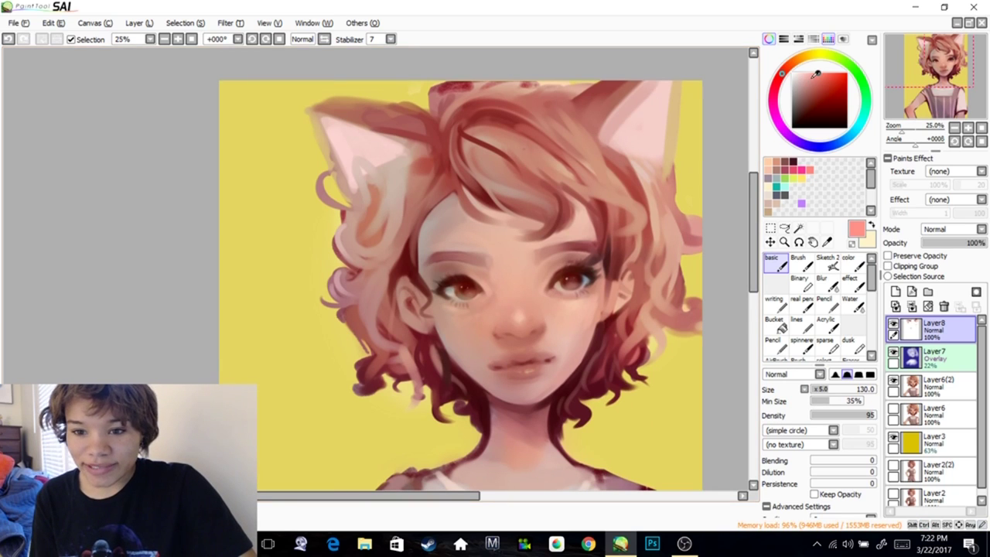
mouse_move(362, 155)
mouse_down()
mouse_move(325, 118)
mouse_move(364, 139)
mouse_up()
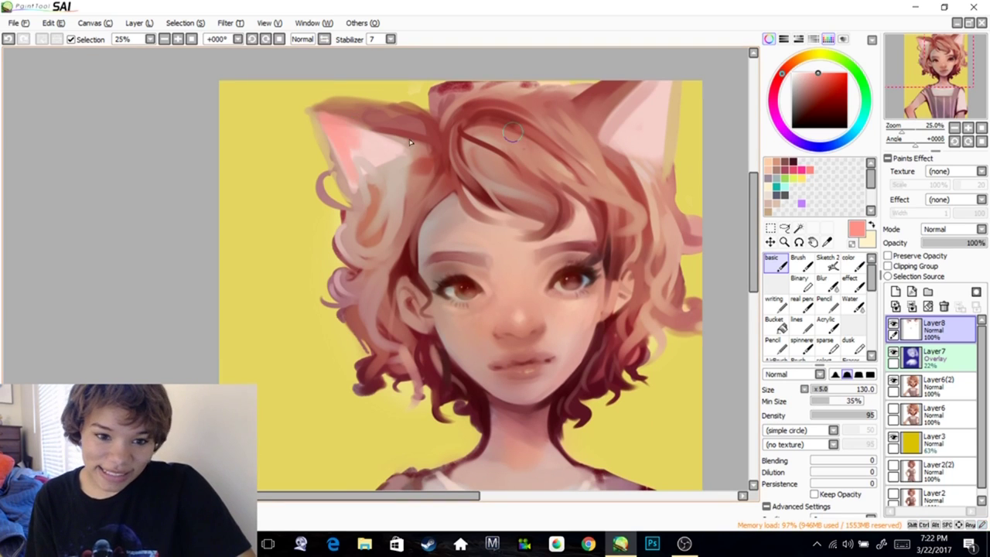
drag(612, 144, 580, 146)
mouse_move(620, 95)
mouse_down()
mouse_move(630, 77)
mouse_move(622, 109)
mouse_up()
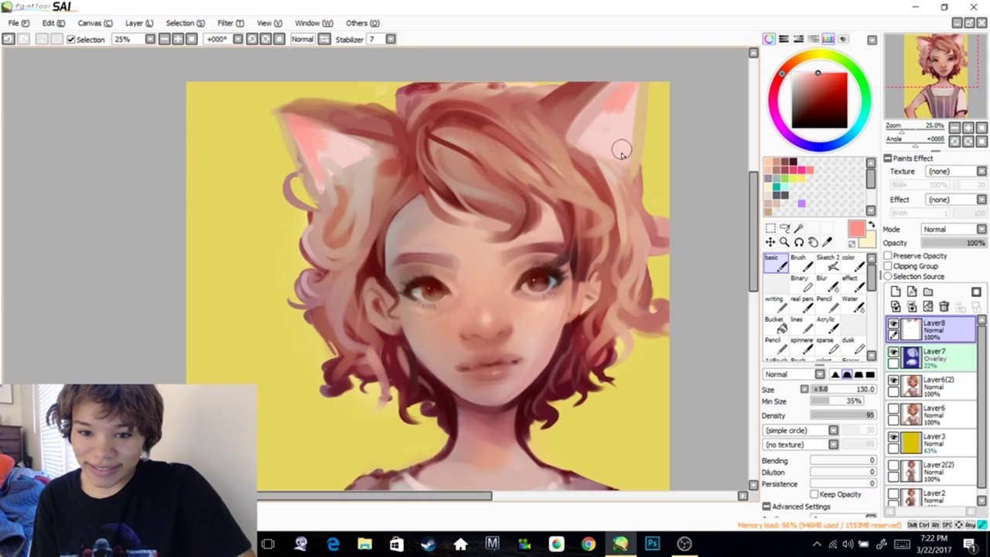
drag(621, 150, 642, 120)
Paint hair over the base of the second ear in muted reddish brown and sampled hair tones
click(806, 90)
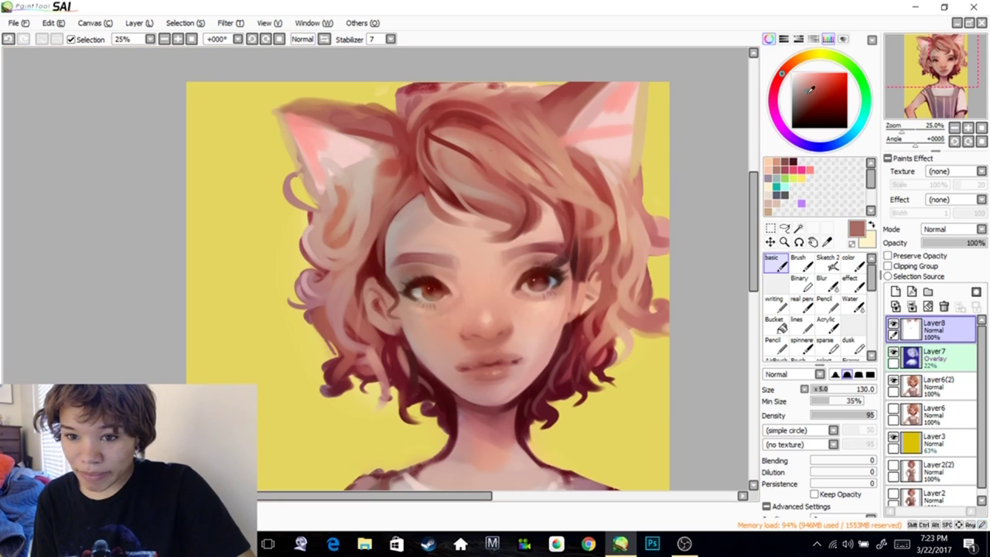
drag(343, 159, 435, 194)
drag(663, 173, 599, 126)
alt+click(640, 199)
drag(640, 186, 646, 141)
mouse_move(570, 220)
mouse_down()
mouse_move(619, 174)
mouse_move(647, 203)
mouse_up()
Soften the salmon shading inside both ears with sampled pale pink, lowering the basic brush density to 50
alt+click(427, 152)
mouse_move(420, 150)
mouse_down()
mouse_move(442, 188)
mouse_move(452, 166)
mouse_up()
drag(512, 259, 465, 209)
drag(584, 150, 566, 185)
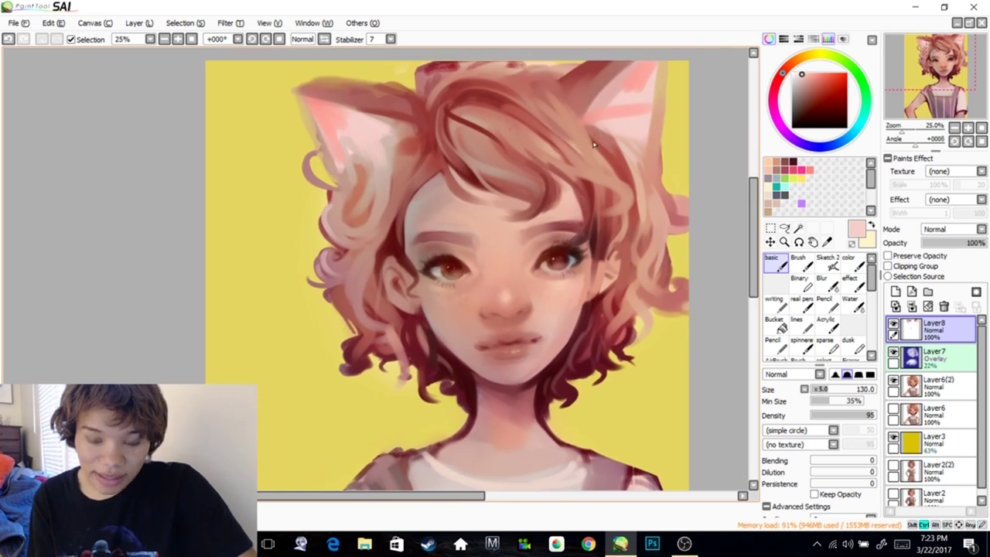
scroll(602, 153, down, 2)
scroll(602, 152, up, 1)
drag(594, 142, 616, 147)
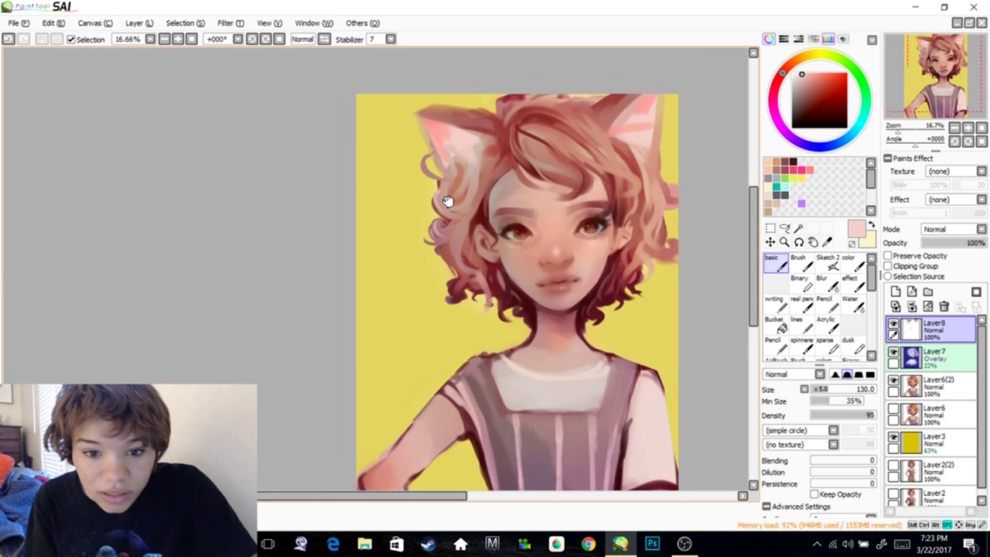
alt+click(459, 172)
alt+click(455, 140)
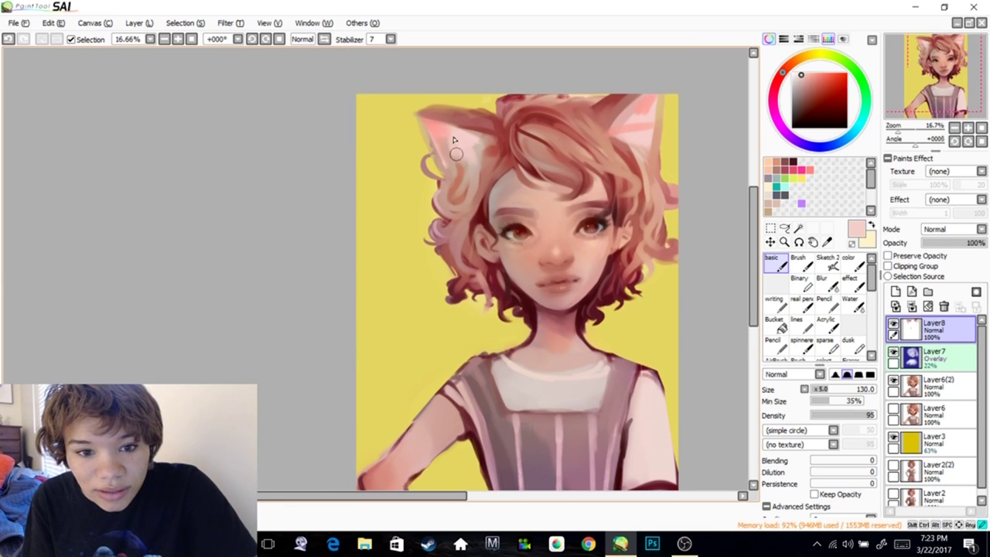
mouse_move(630, 130)
mouse_down()
mouse_move(643, 116)
mouse_move(649, 133)
mouse_up()
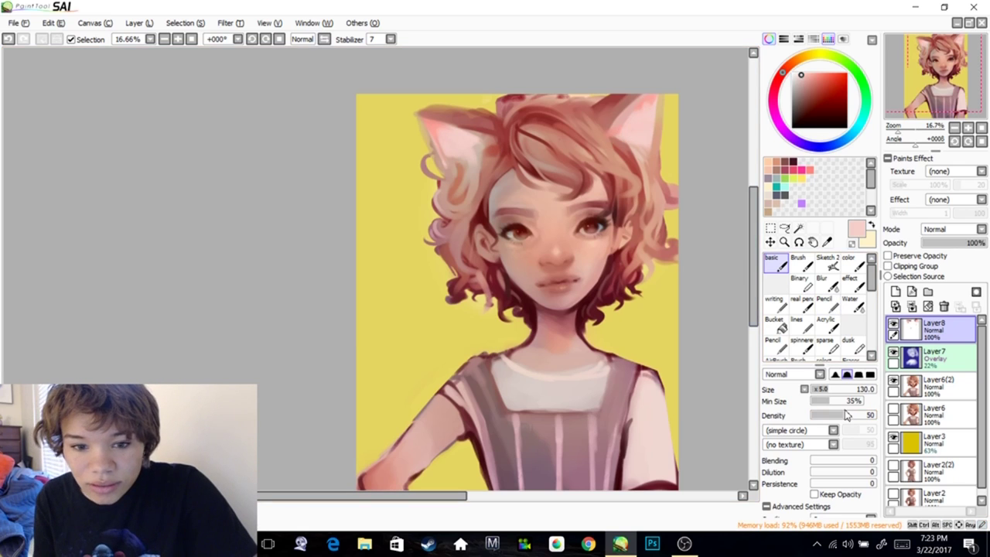
drag(455, 144, 462, 164)
Try a different blending mode on Layer8, which holds the cat ears
alt+click(499, 136)
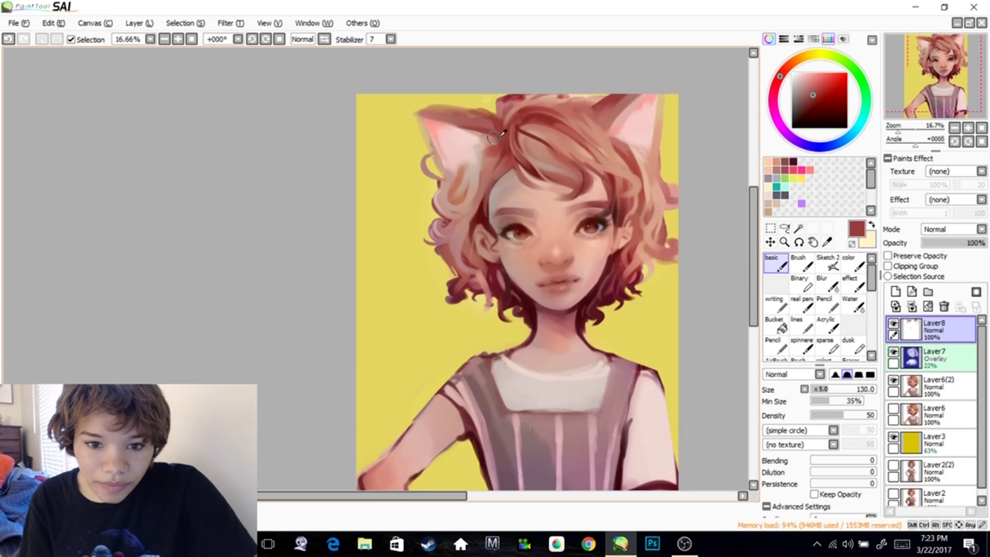
drag(501, 142, 486, 138)
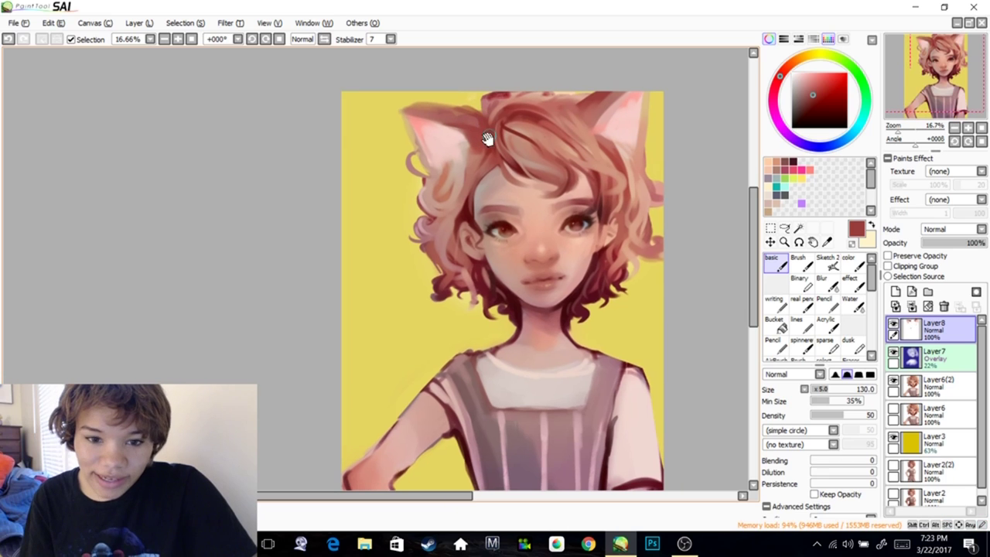
key(ctrl+z)
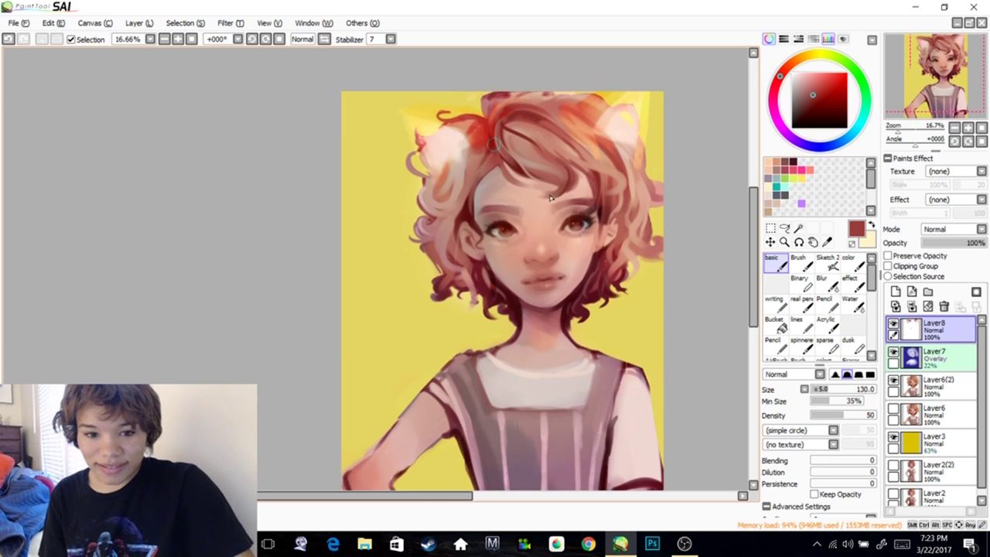
click(953, 229)
Undo the last stroke and soften the edges of the cat ears with the eraser at size 500 and density 20
key(h)
key(ctrl+z)
drag(427, 205, 551, 189)
drag(469, 158, 499, 159)
key(e)
key(ctrl+z)
mouse_move(252, 126)
mouse_down()
mouse_move(308, 144)
mouse_move(269, 101)
mouse_up()
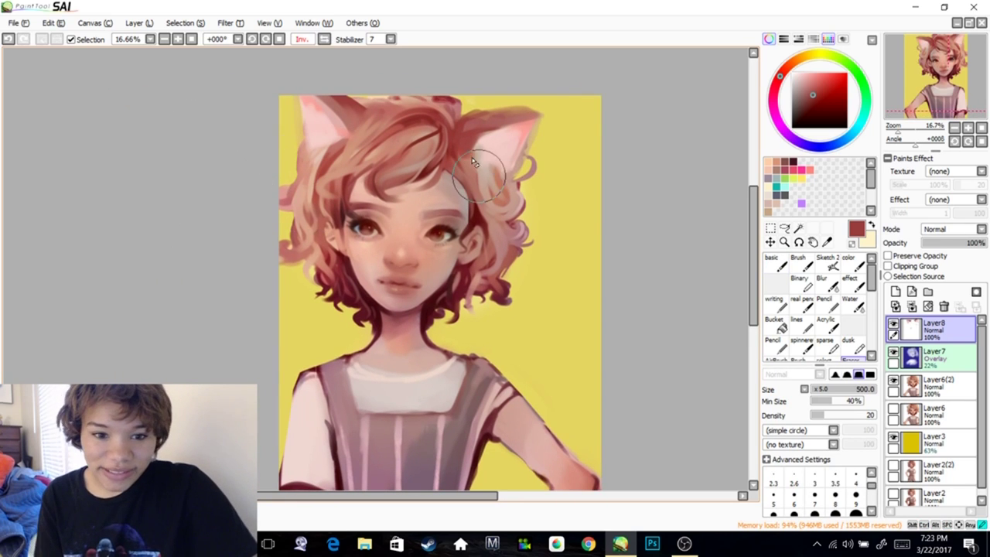
drag(474, 246, 511, 228)
drag(495, 190, 581, 207)
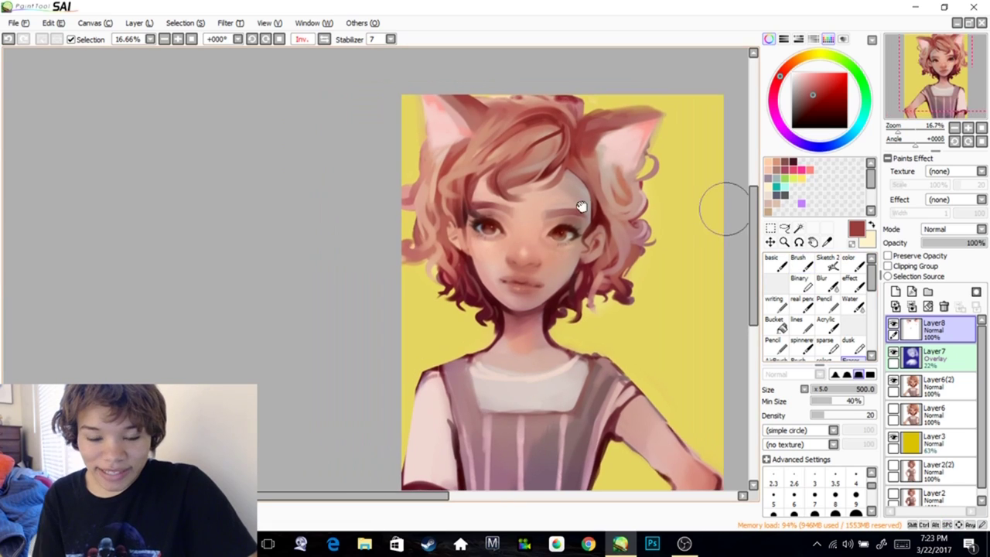
Paint small fur strokes at the base of a cat ear in sampled reddish brown, with the basic brush at size 60 and density 82
click(775, 264)
click(835, 389)
alt+click(436, 153)
drag(446, 168, 444, 131)
key(ctrl+z)
click(819, 390)
click(863, 415)
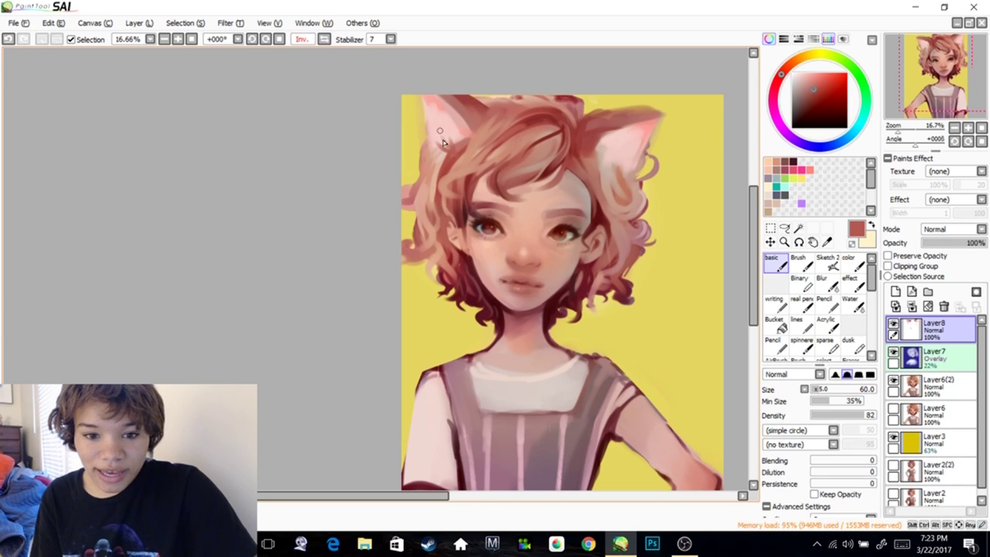
scroll(443, 141, down, 2)
Add a new layer and paint over one human ear in sampled dark reddish brown hair tones at brush size 65
click(894, 292)
drag(824, 389, 841, 390)
alt+click(602, 197)
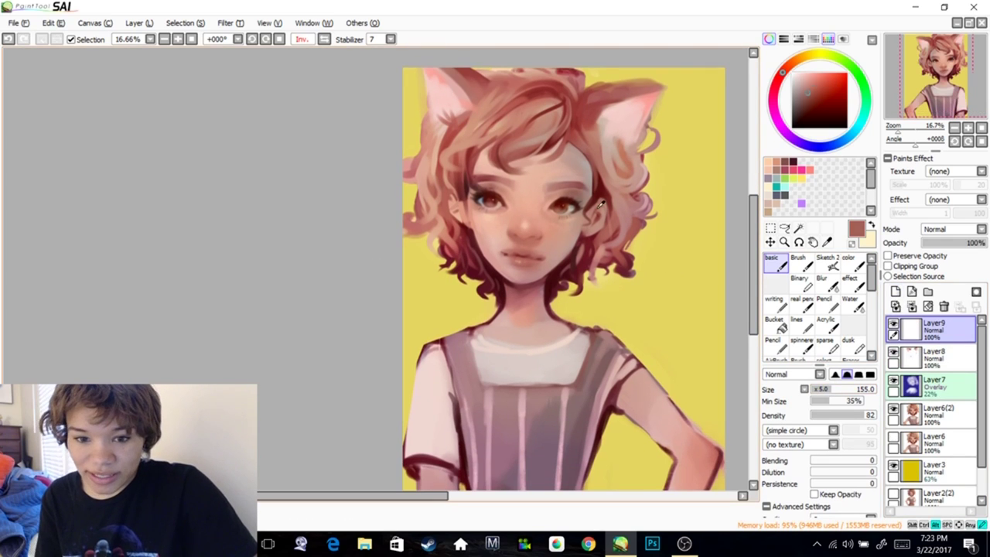
drag(820, 390, 801, 385)
alt+click(580, 246)
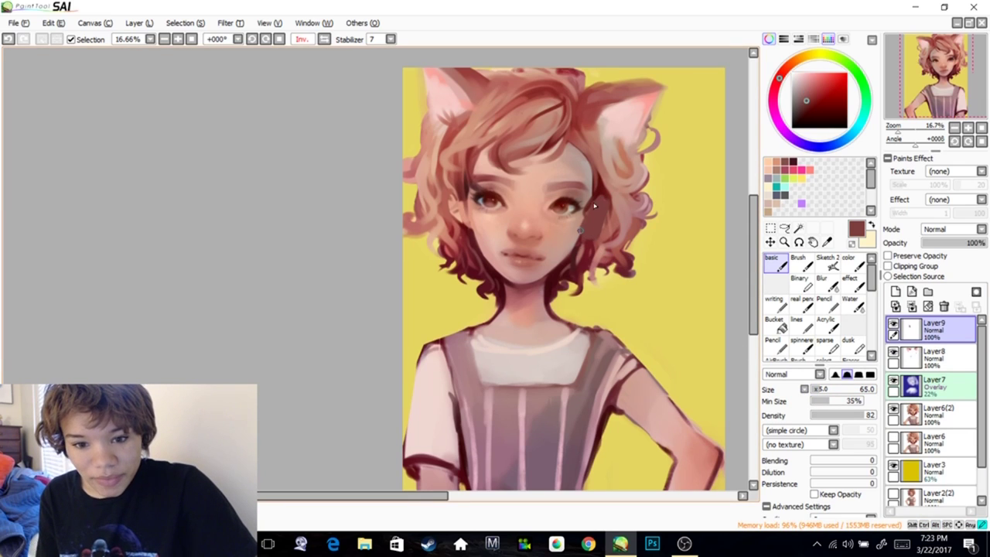
key(ctrl+z)
drag(595, 202, 578, 245)
key(ctrl+z)
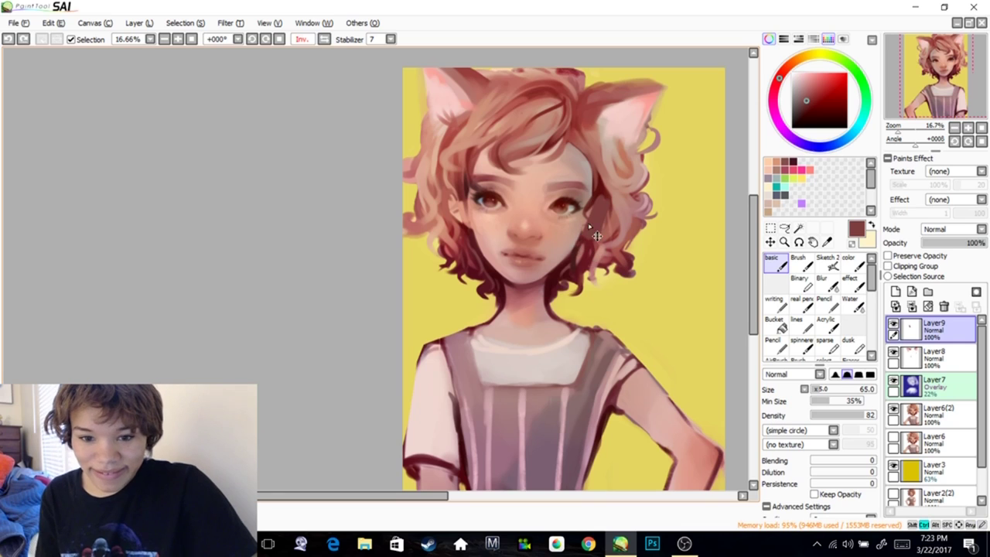
drag(596, 202, 582, 240)
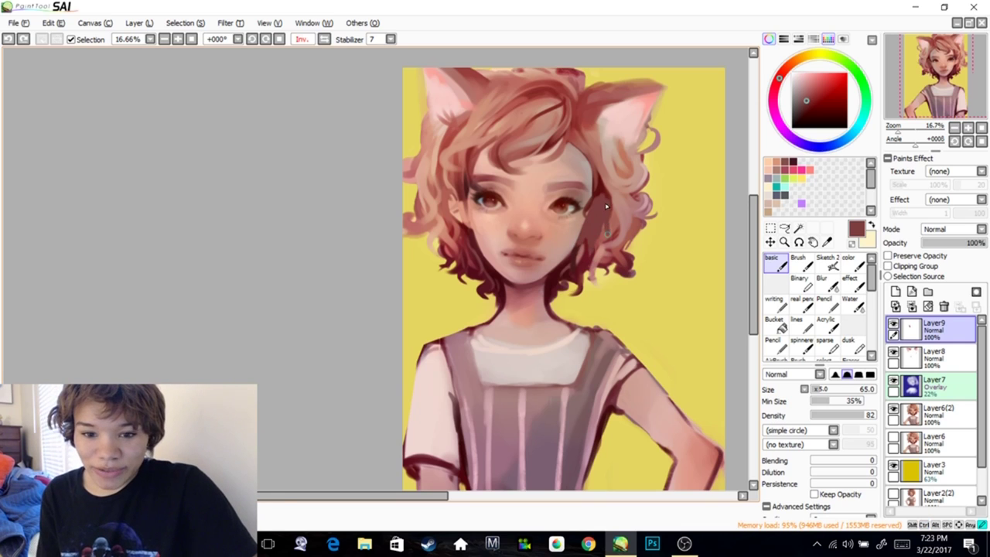
Flip the view and cover the other human ear with sampled dark reddish brown hair colour
key(h)
drag(291, 223, 440, 217)
alt+click(303, 186)
mouse_move(307, 195)
mouse_down()
mouse_move(316, 232)
mouse_move(454, 230)
mouse_up()
alt+click(517, 194)
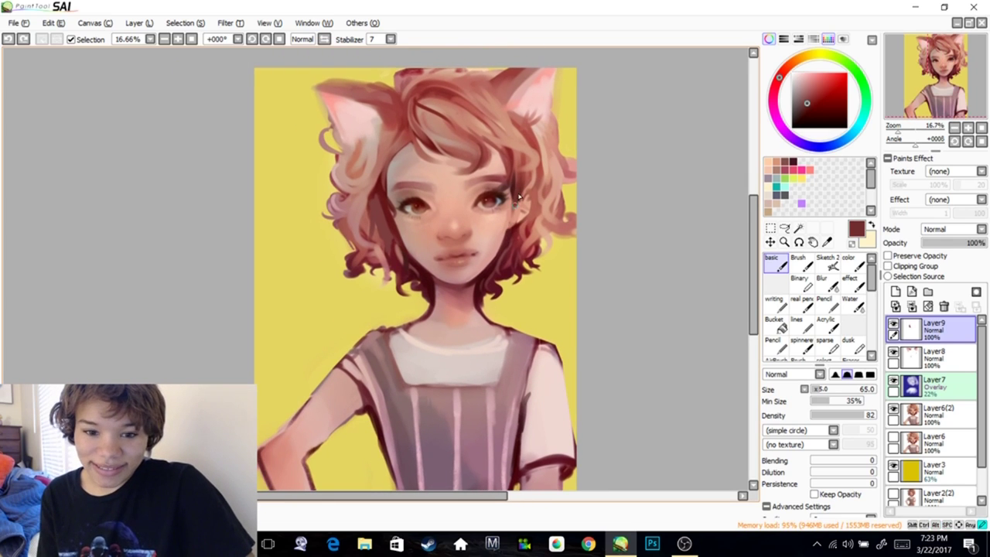
drag(526, 205, 527, 230)
drag(437, 212, 470, 203)
alt+click(408, 182)
drag(428, 257, 478, 245)
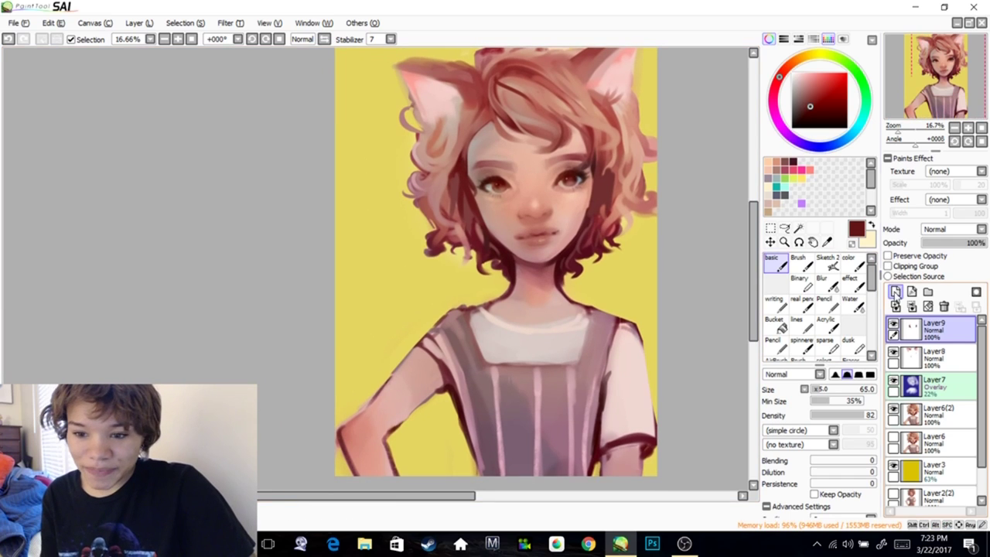
Add a new layer above Layer9 and choose a near-black brown
click(895, 292)
click(815, 117)
Doodle a small smiling face with a fringe beside the portrait, trying different ear shapes on it
mouse_move(389, 255)
mouse_down()
mouse_move(361, 288)
mouse_move(375, 288)
mouse_up()
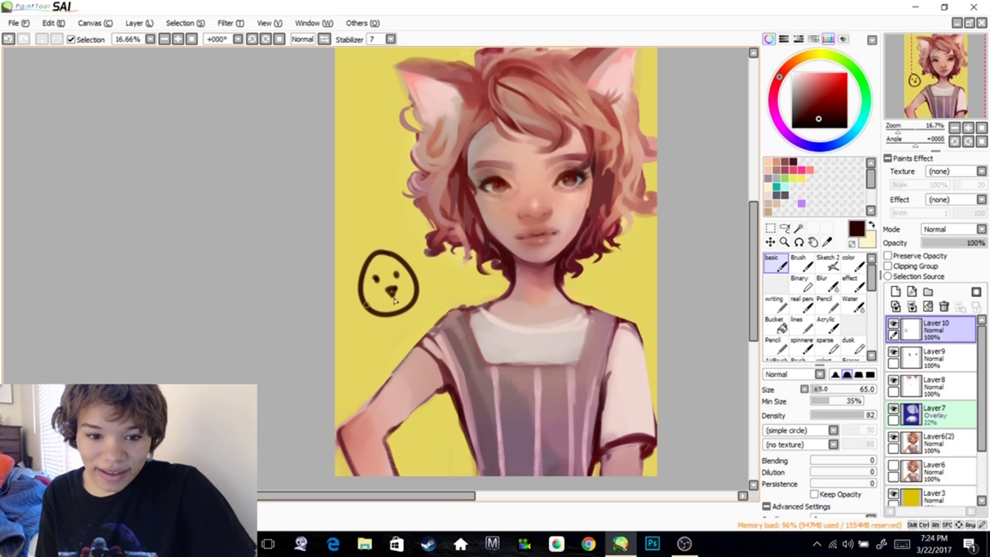
key(ctrl+z)
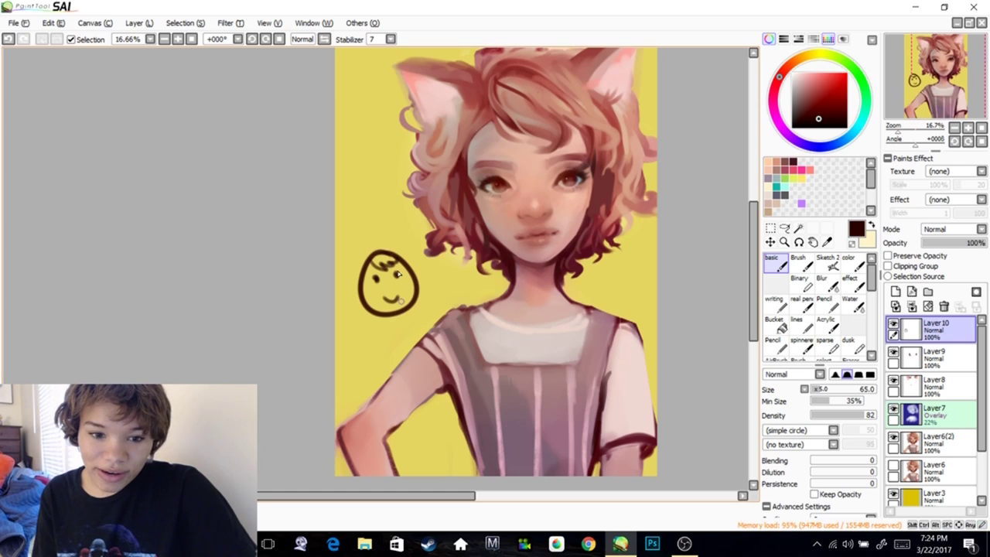
drag(361, 281, 360, 302)
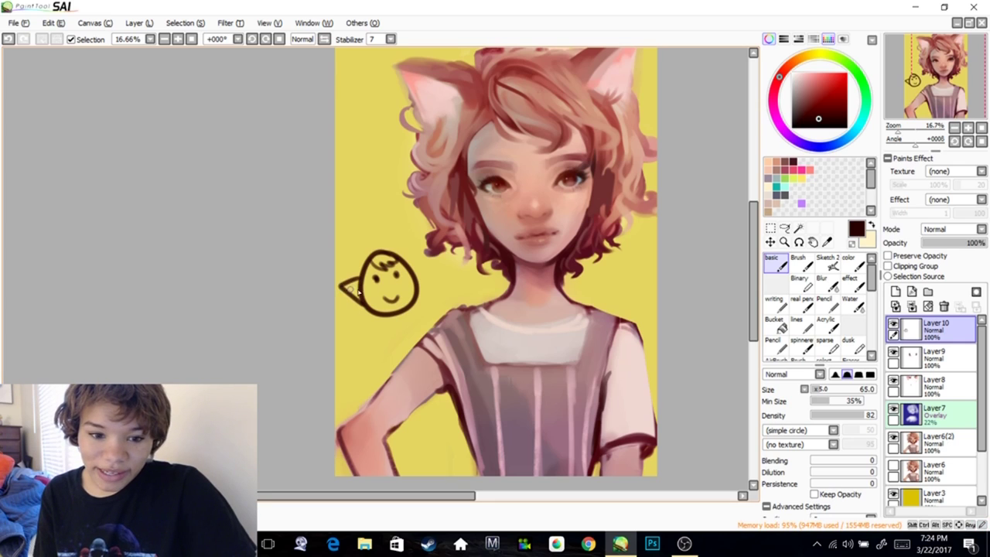
key(ctrl+z)
key(ctrl+z)
key(ctrl+z)
drag(360, 253, 336, 257)
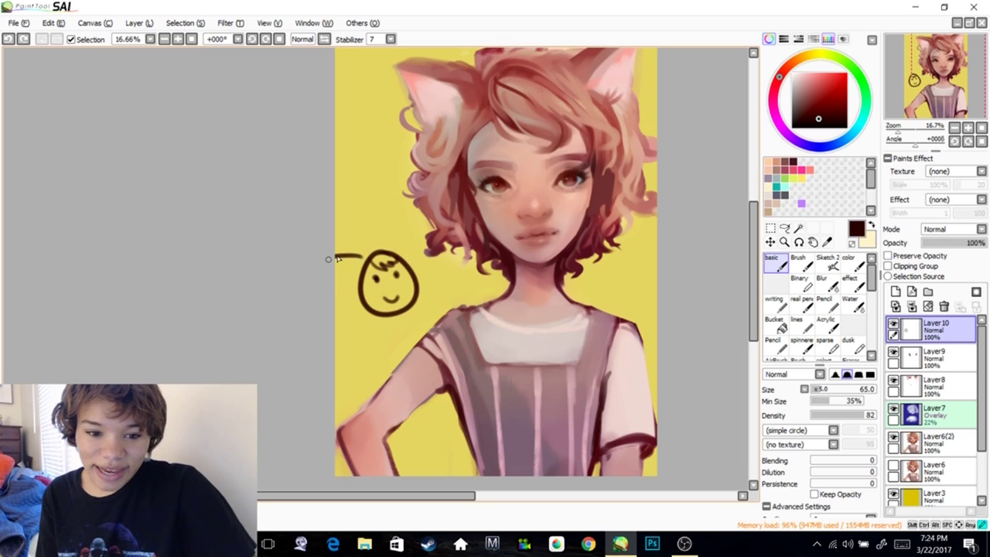
drag(353, 309, 367, 317)
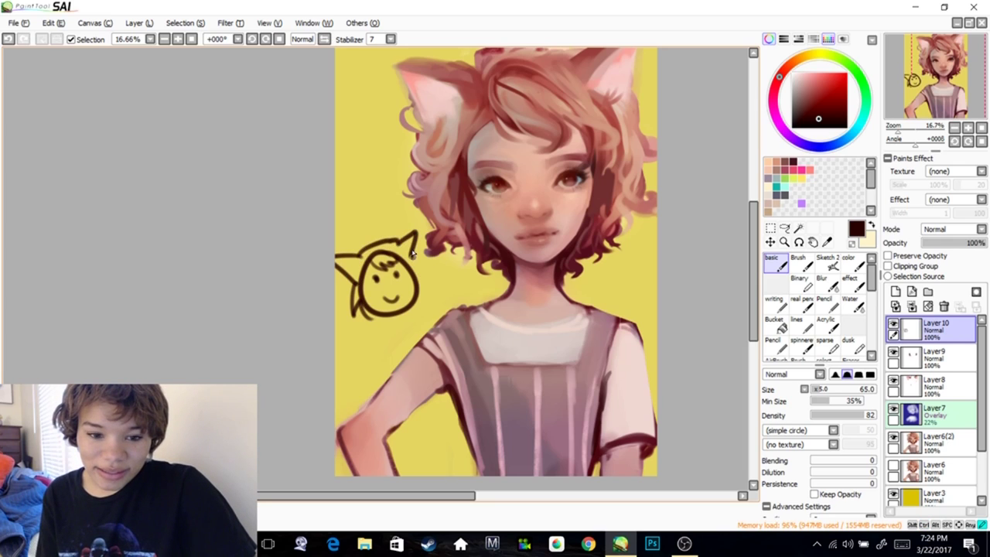
Undo the whole doodled face on Layer10
key(ctrl+z)
key(ctrl+z)
key(ctrl+z)
key(ctrl+z)
key(ctrl+z)
key(ctrl+z)
key(ctrl+z)
key(ctrl+z)
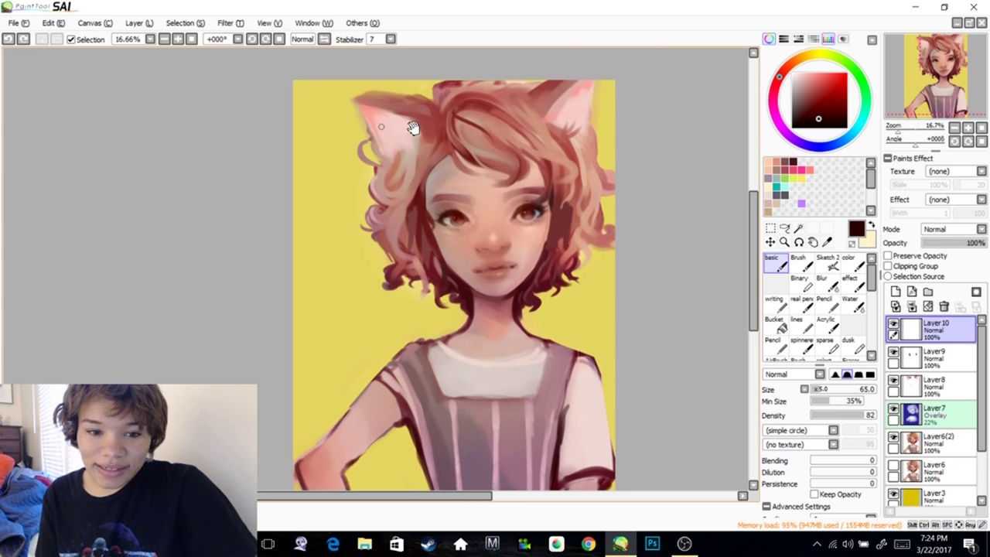
Try dark strokes on a cat ear and the bridge of the nose, and remove them
drag(358, 99, 421, 101)
key(ctrl+z)
drag(480, 226, 481, 237)
alt+click(531, 277)
alt+click(465, 262)
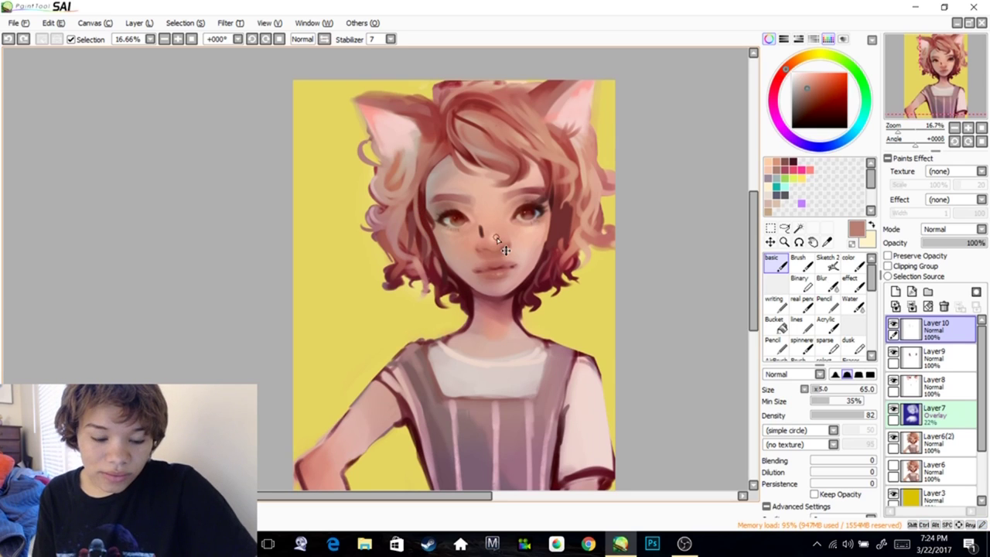
key(e)
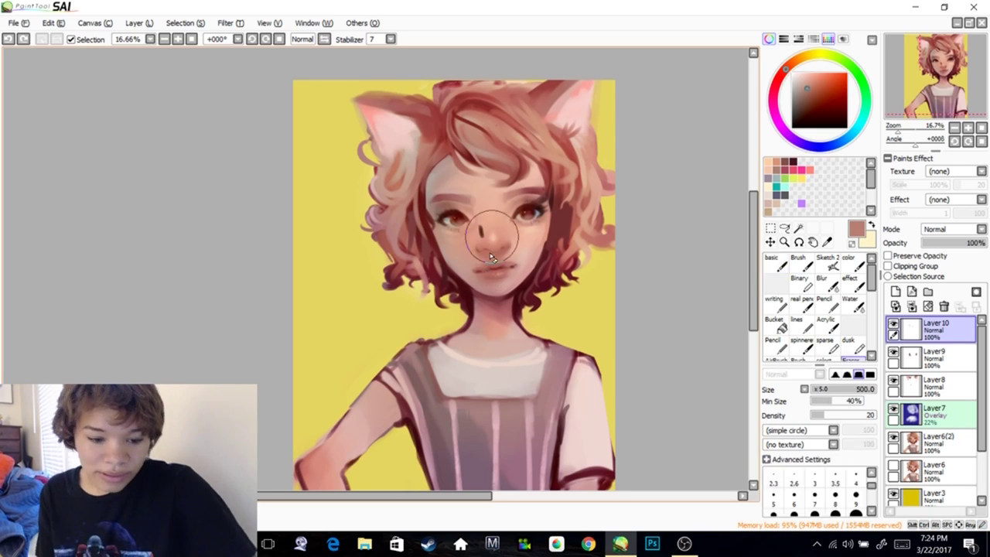
key(b)
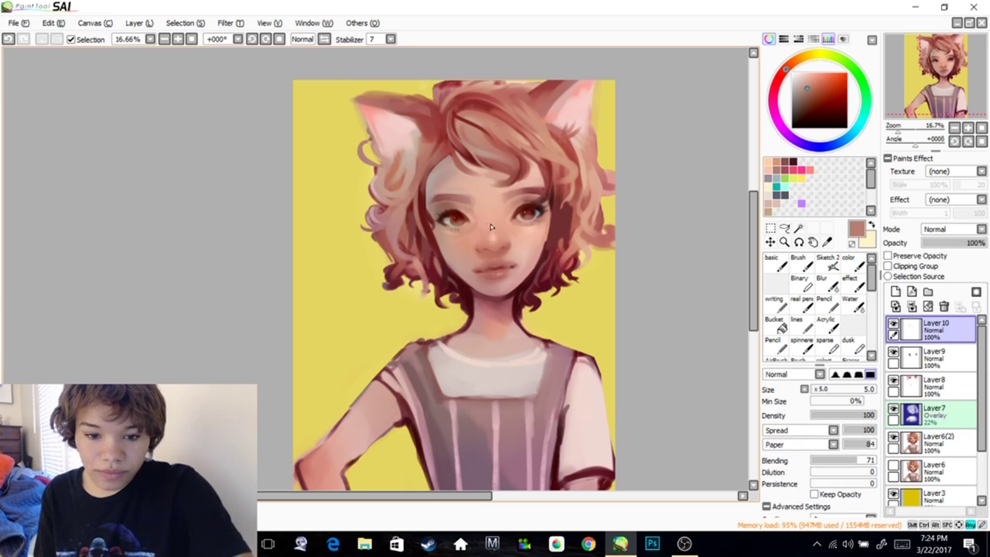
key(b)
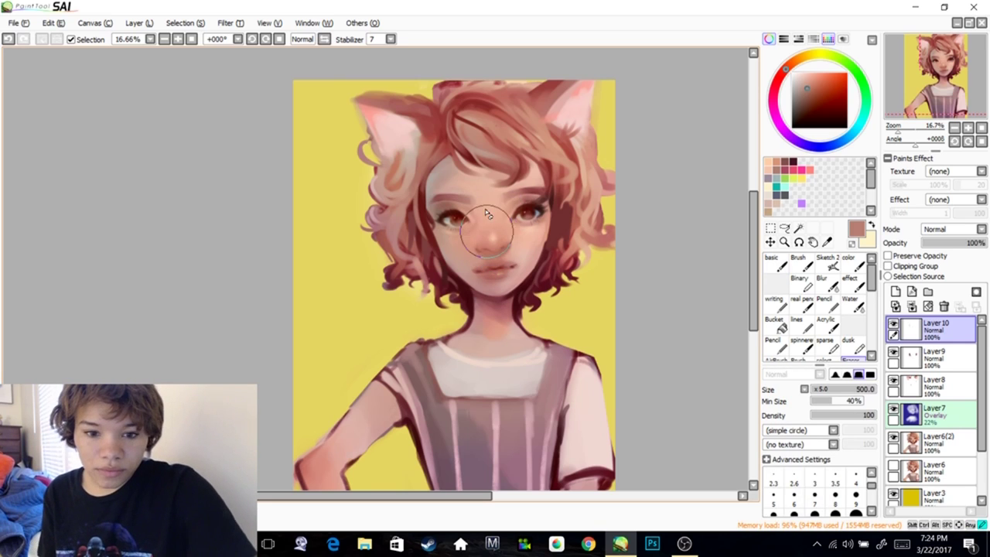
Paint hair strands over the covered ear on Layer10 in sampled peach and dark red, with the basic brush at size 65
click(777, 265)
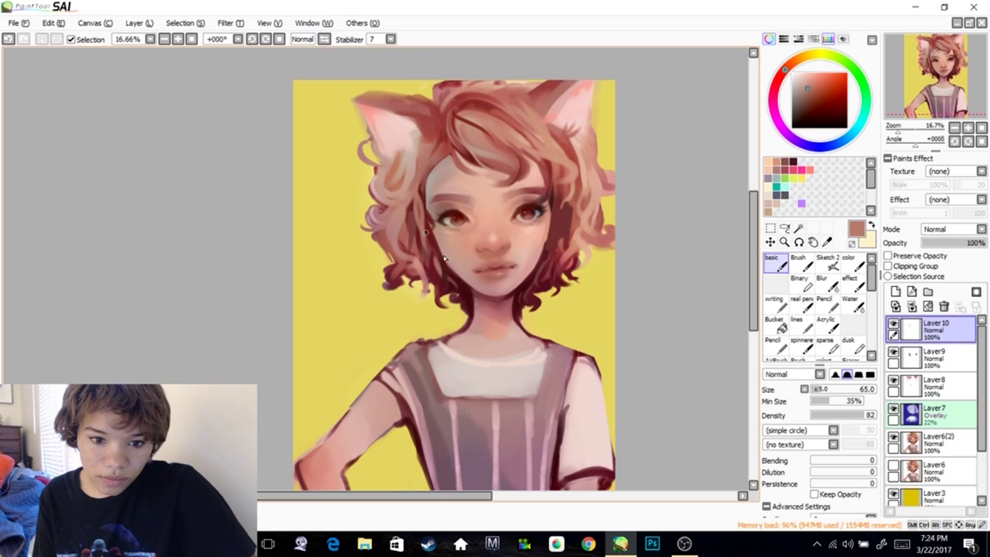
drag(457, 247, 436, 224)
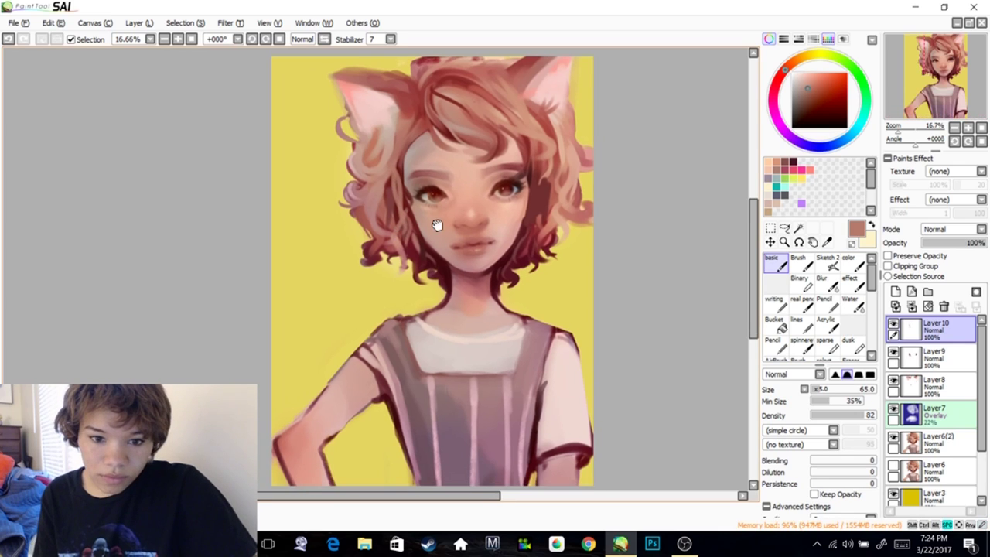
key(ctrl+z)
alt+click(388, 202)
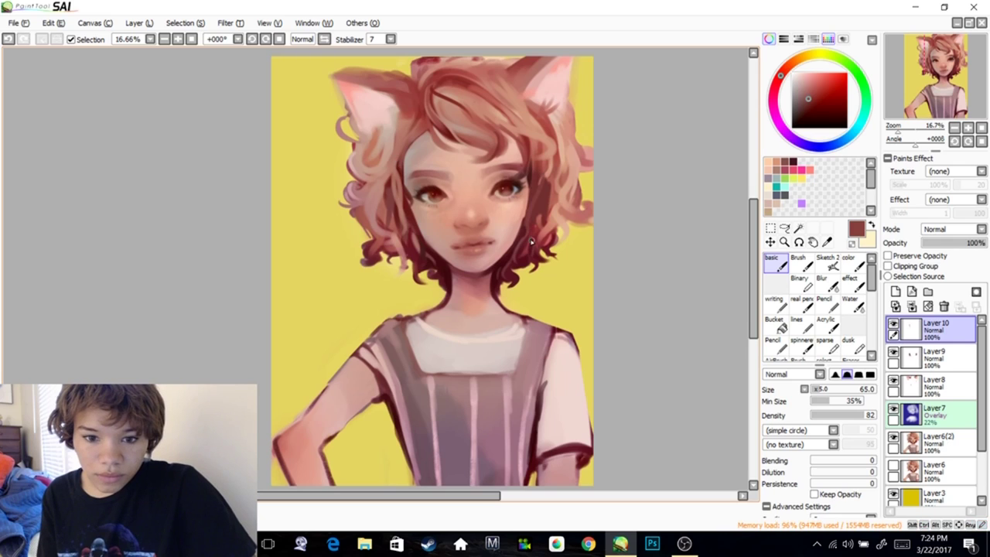
alt+click(543, 189)
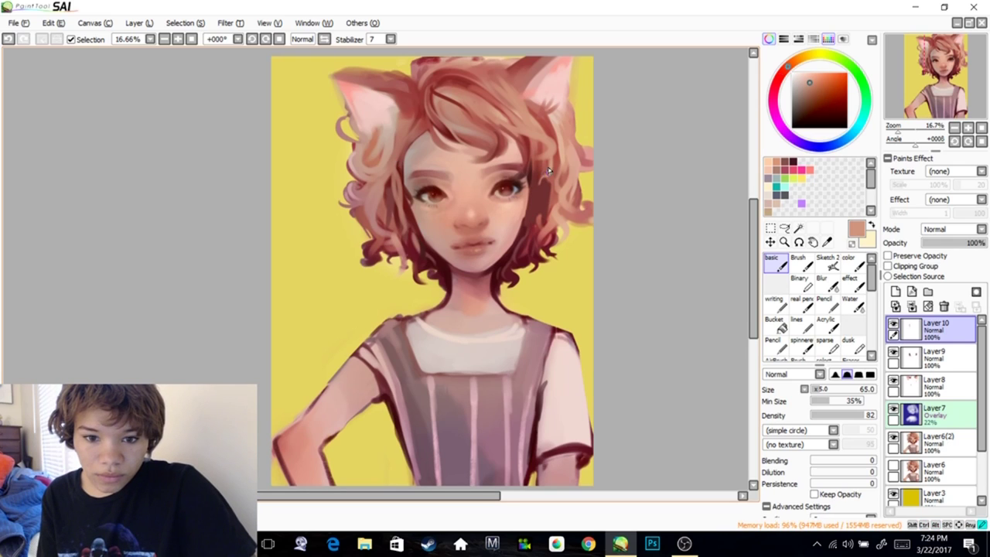
drag(532, 188, 531, 161)
mouse_move(529, 212)
mouse_down()
mouse_move(532, 200)
mouse_move(553, 254)
mouse_up()
alt+click(540, 208)
alt+click(410, 213)
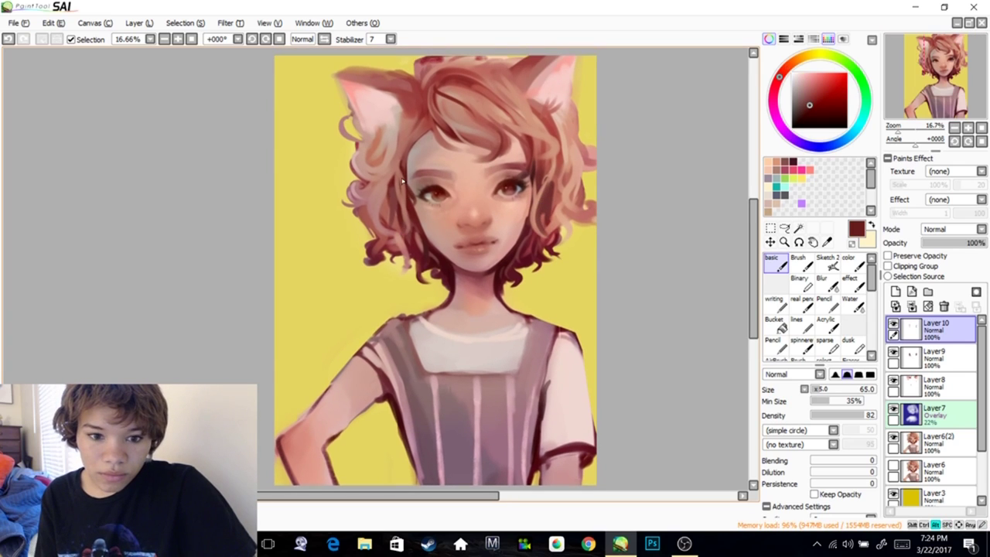
Flip the view and paint a loose hair strand falling onto the cheek in sampled peach at brush size 90
key(h)
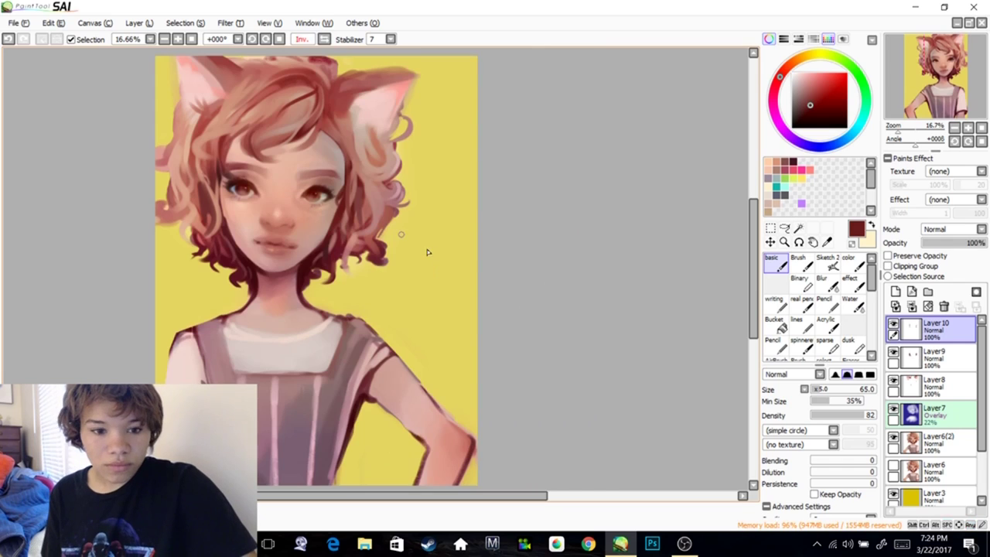
drag(376, 230, 509, 241)
click(823, 391)
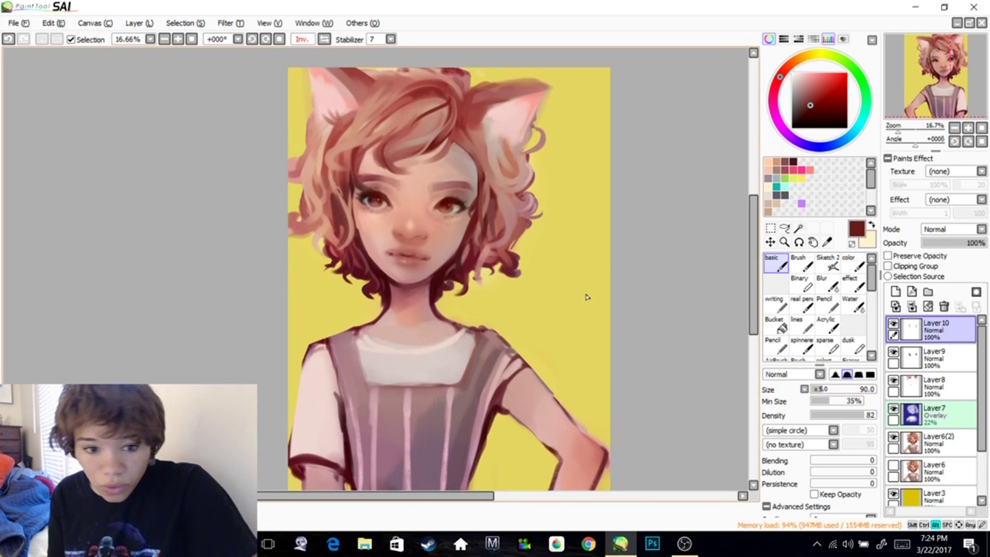
alt+click(360, 200)
key(ctrl+z)
drag(348, 171, 351, 209)
key(ctrl+z)
drag(348, 170, 354, 223)
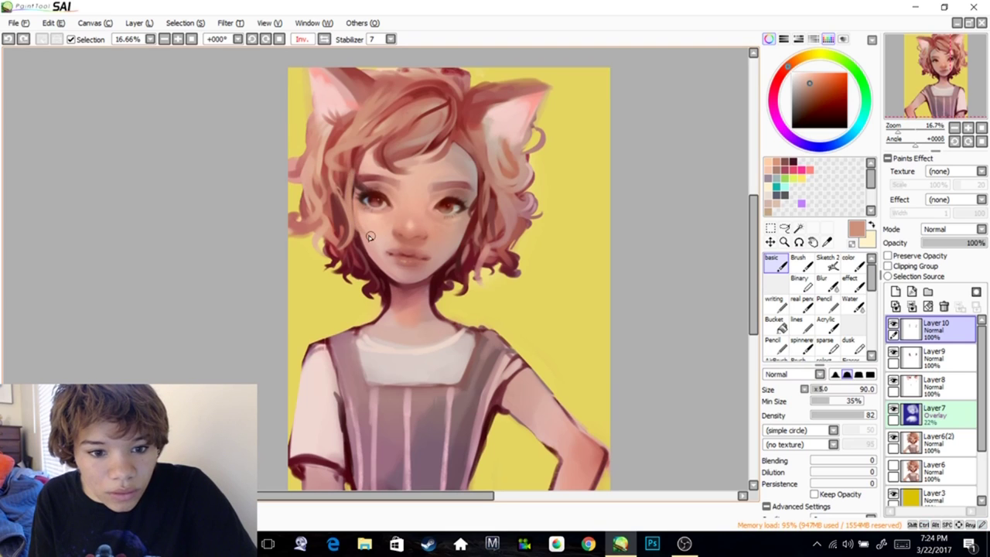
alt+click(369, 235)
drag(348, 167, 371, 236)
mouse_move(348, 184)
mouse_down()
mouse_move(360, 206)
mouse_move(348, 209)
mouse_move(372, 235)
mouse_up()
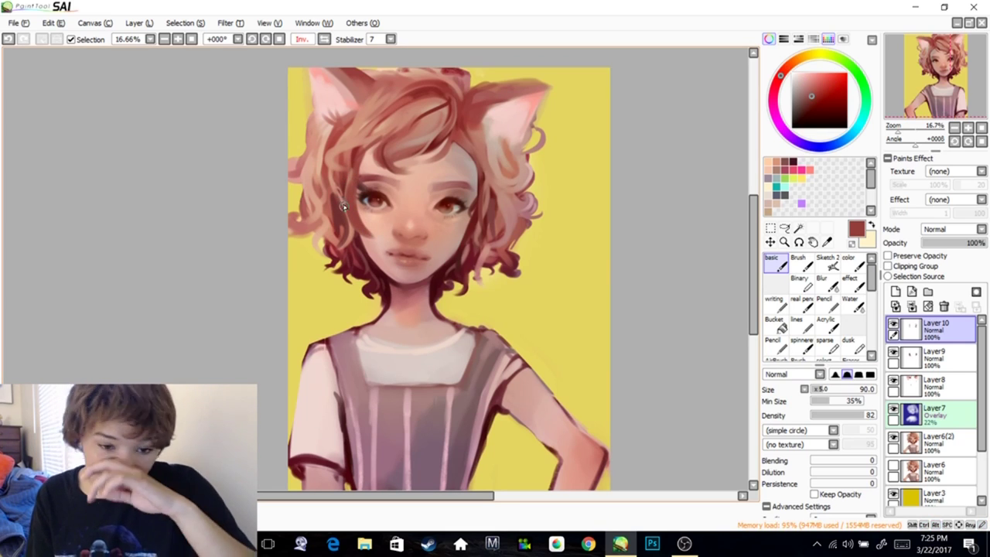
Refine the loose cheek strand and its root at the temple with sampled dark red and peach hair tones
alt+click(344, 209)
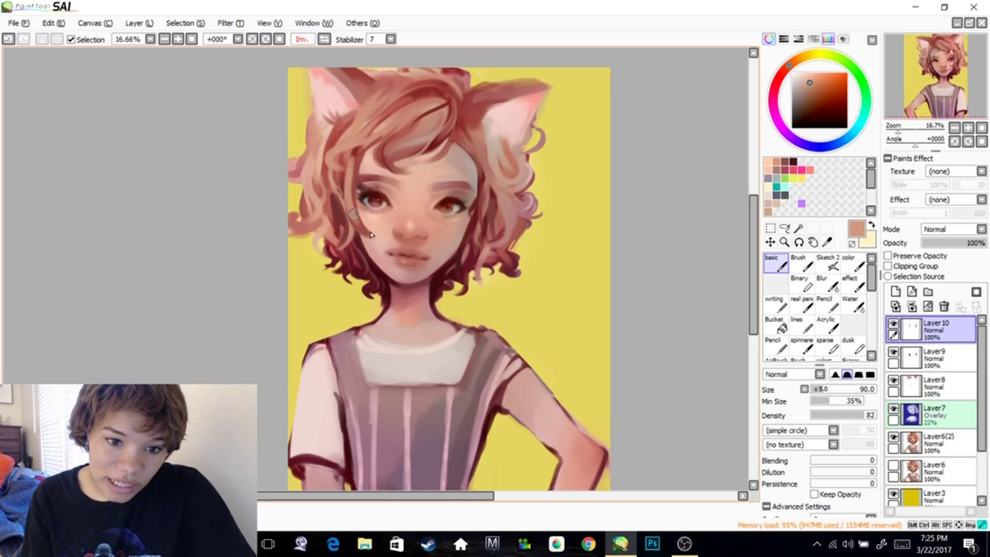
alt+click(348, 187)
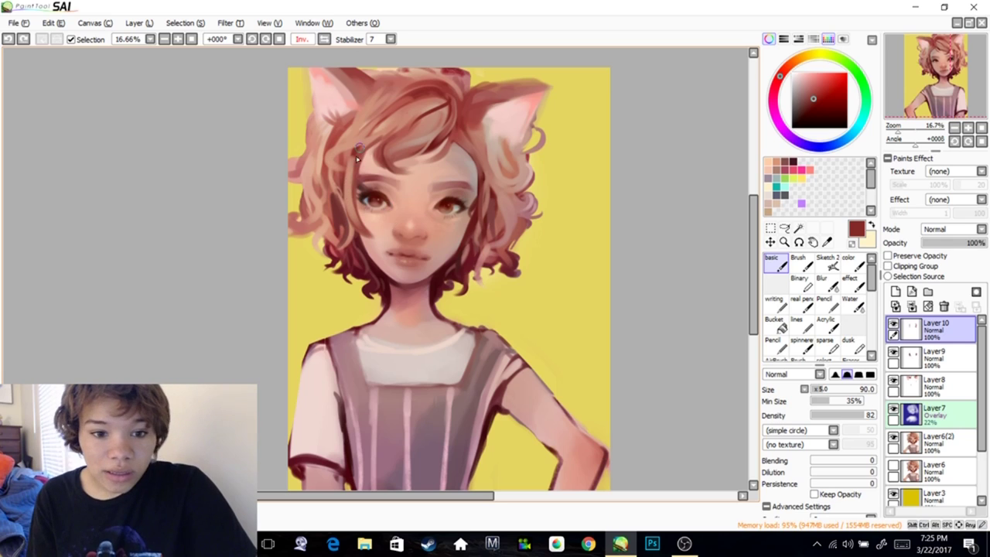
alt+click(369, 159)
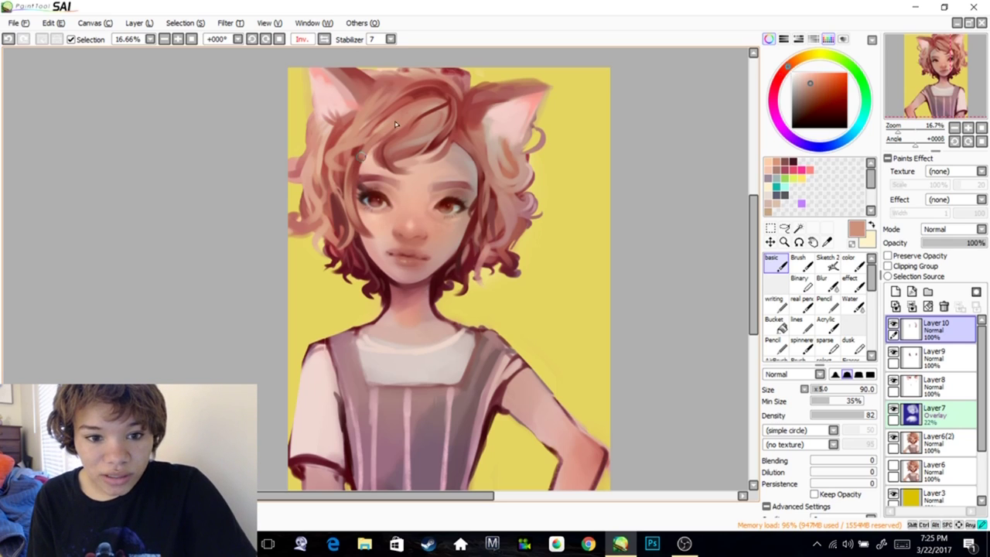
drag(383, 212, 440, 180)
key(h)
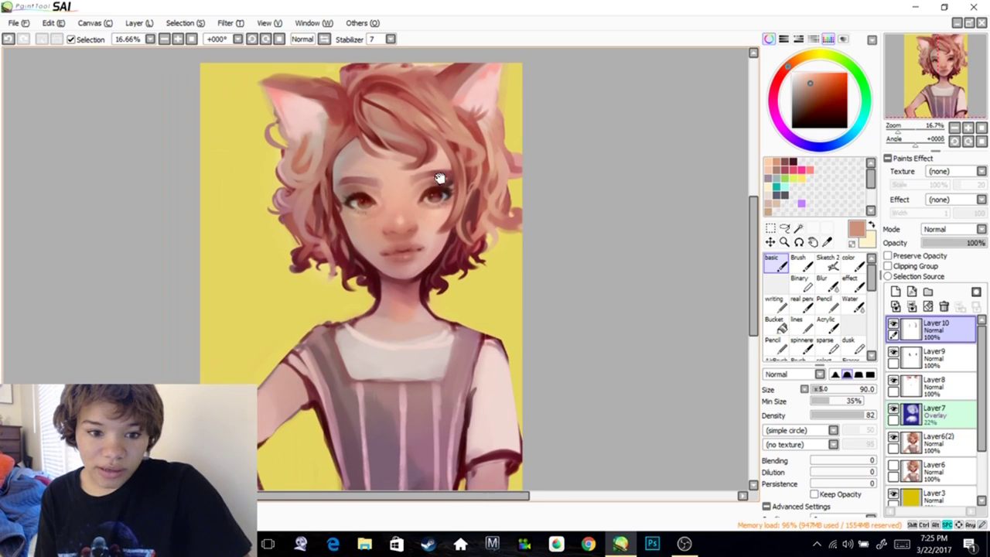
alt+click(468, 180)
drag(423, 225, 443, 224)
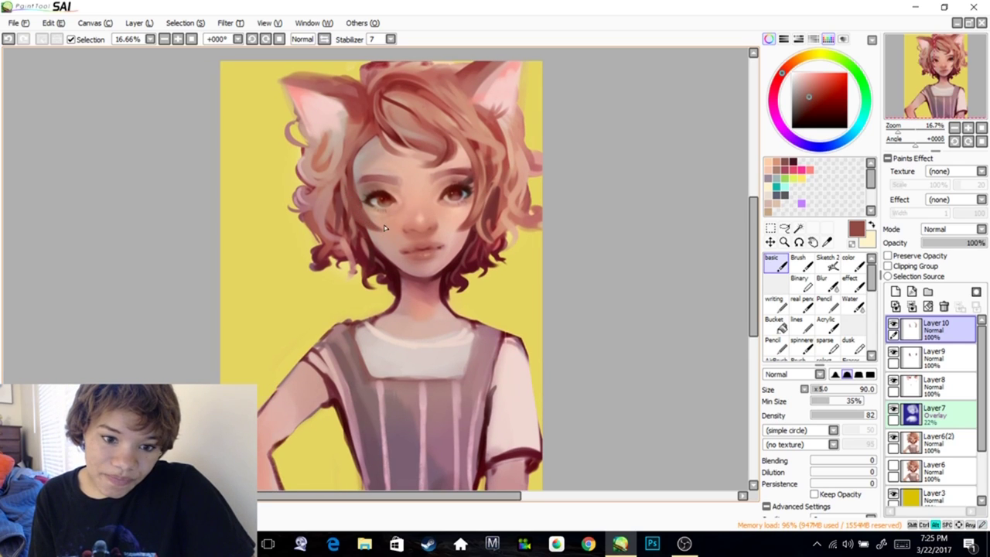
Paint matching loose strands down the opposite side of the face in sampled hair tones
alt+click(343, 194)
mouse_move(356, 158)
mouse_down()
mouse_move(355, 209)
mouse_move(363, 167)
mouse_move(351, 179)
mouse_up()
alt+click(357, 135)
drag(352, 182, 368, 198)
alt+click(348, 159)
drag(352, 152, 347, 163)
alt+click(377, 132)
drag(377, 129, 353, 178)
Touch up the hair at the temple and beside the cat ear's base with sampled reddish brown strokes
drag(476, 144, 456, 175)
alt+click(484, 161)
drag(452, 137, 510, 179)
alt+click(377, 142)
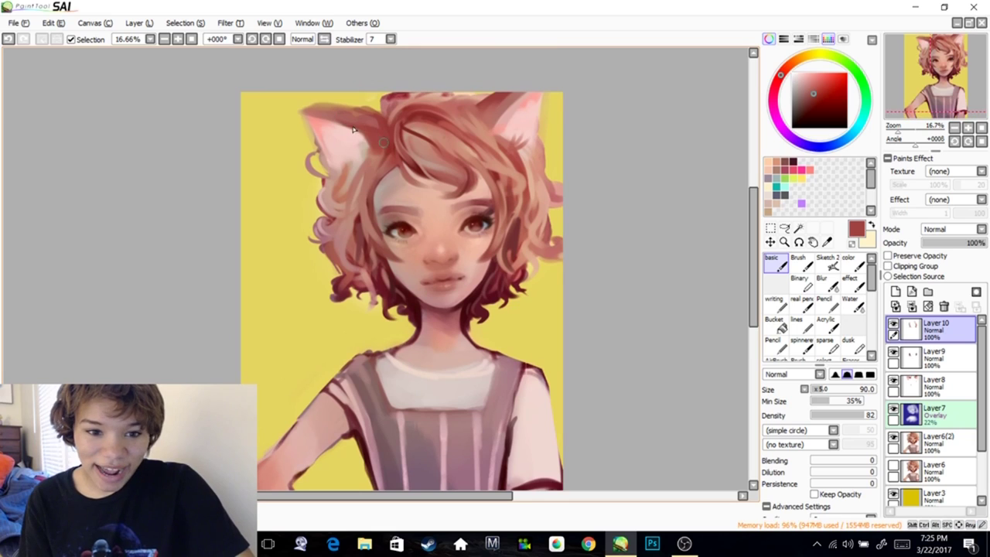
drag(393, 135, 391, 145)
mouse_move(414, 104)
mouse_down()
mouse_move(385, 134)
mouse_move(419, 107)
mouse_up()
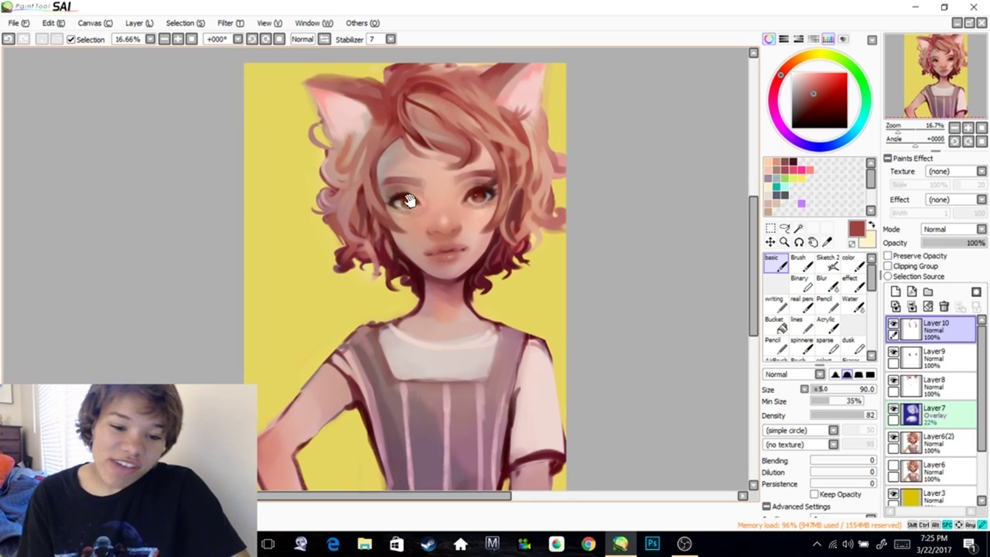
Touch up the loose hair strands beside both cheeks with reddish brown sampled from the hair
drag(393, 237, 377, 267)
alt+click(380, 233)
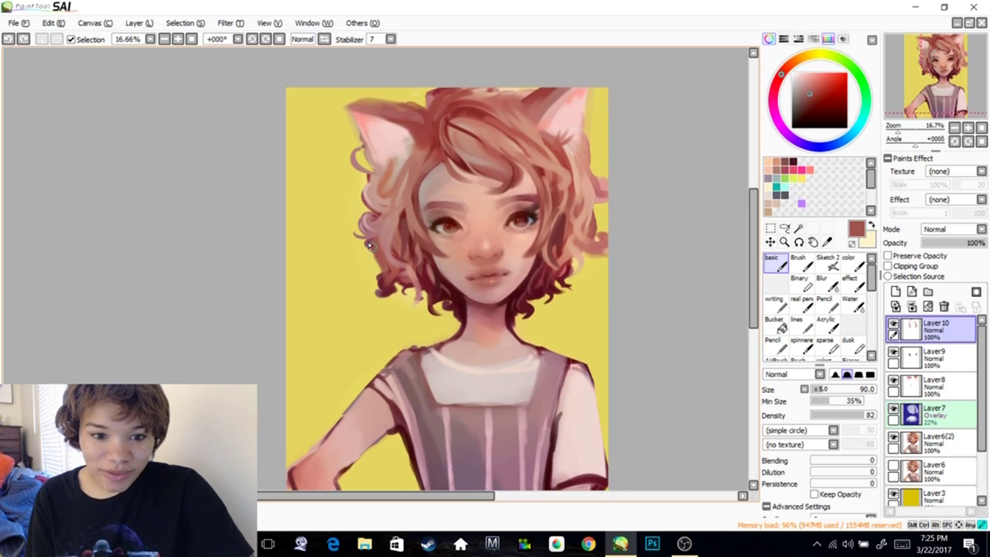
drag(494, 295, 479, 261)
drag(529, 222, 539, 243)
mouse_move(533, 293)
mouse_down()
mouse_move(540, 279)
mouse_move(537, 306)
mouse_up()
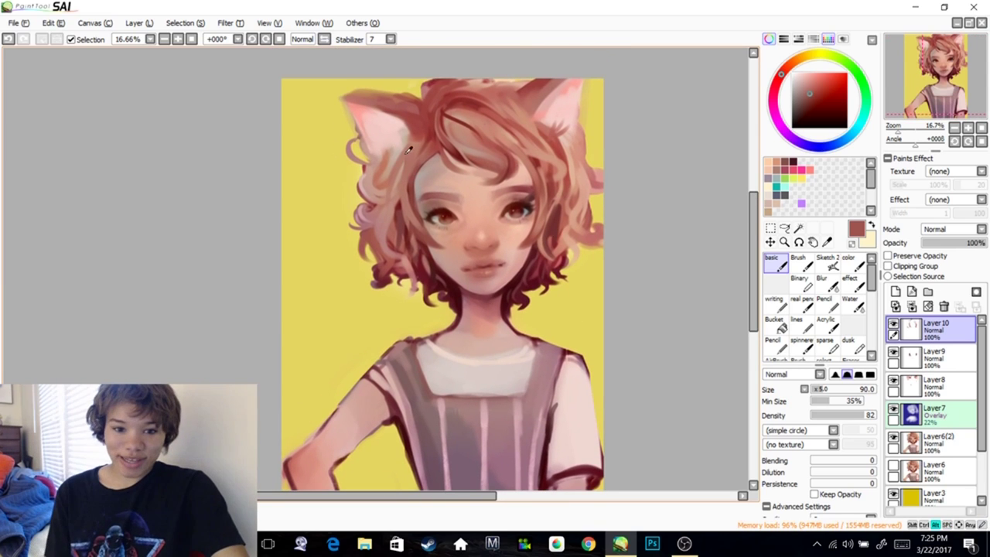
drag(502, 110, 466, 144)
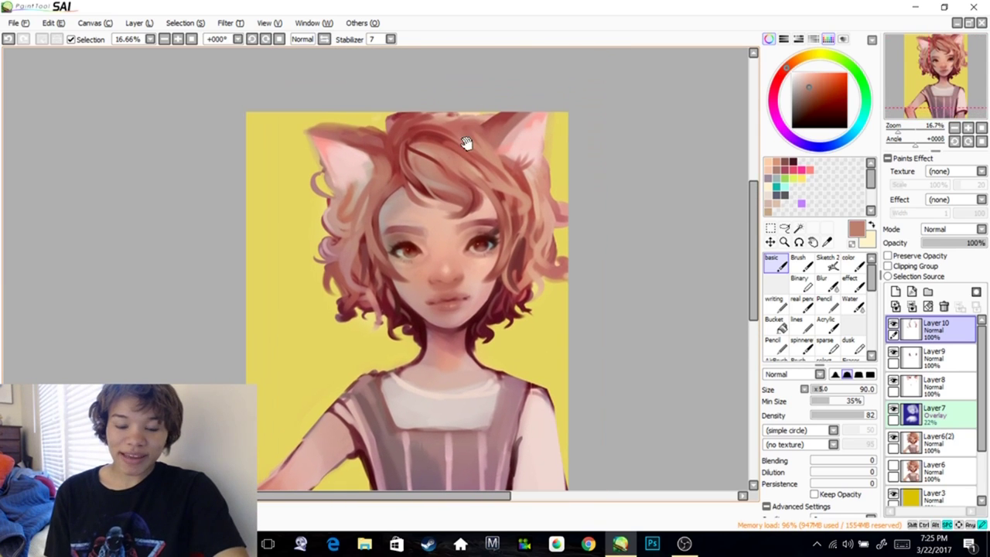
Sample the muted purple of the dress and hide the yellow background layer, Layer3
drag(524, 183, 497, 185)
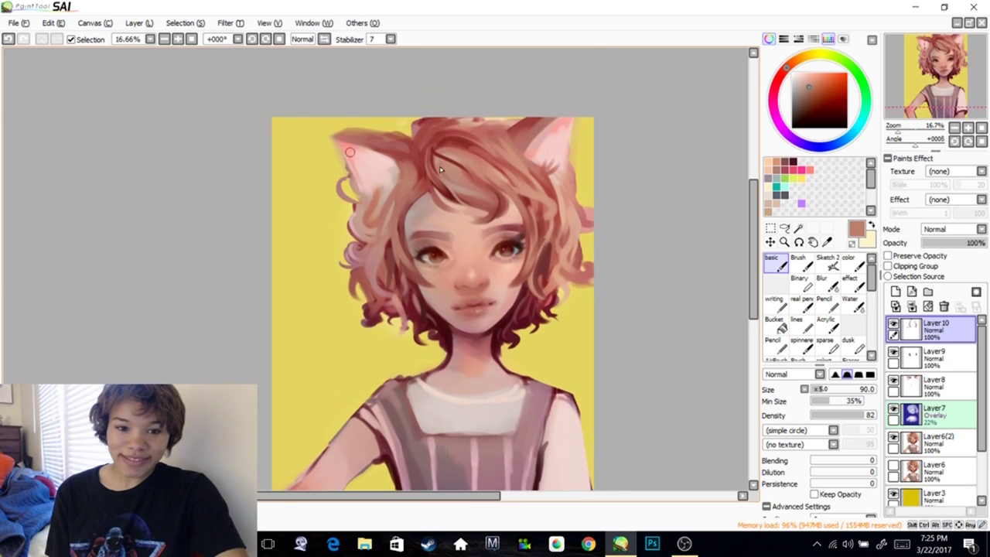
drag(557, 170, 516, 154)
drag(520, 216, 526, 155)
drag(441, 387, 454, 364)
alt+click(385, 406)
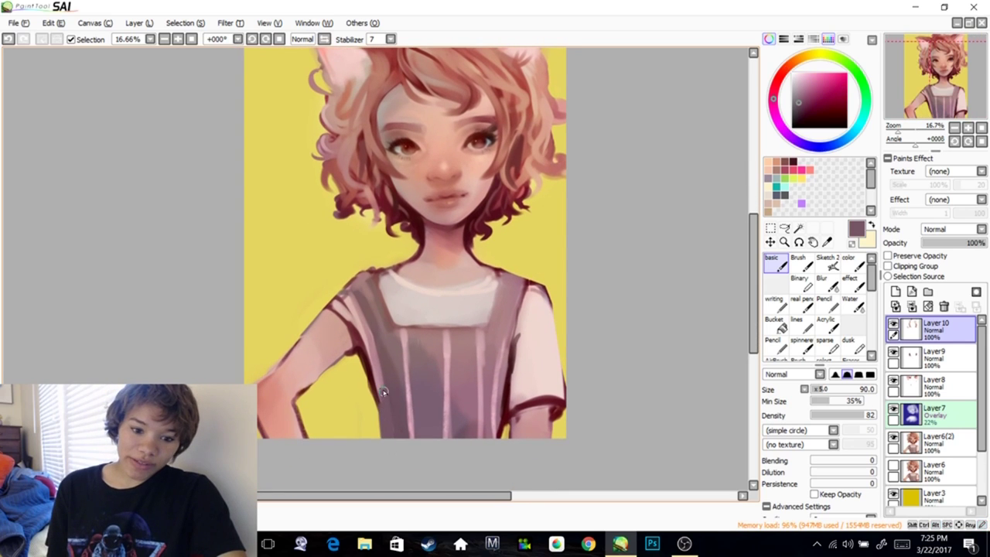
click(893, 495)
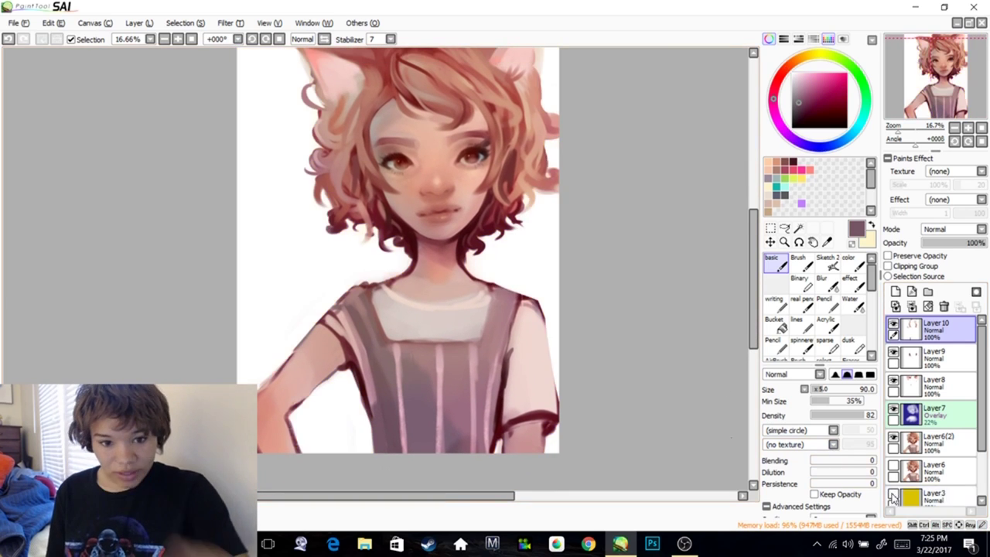
scroll(584, 304, up, 2)
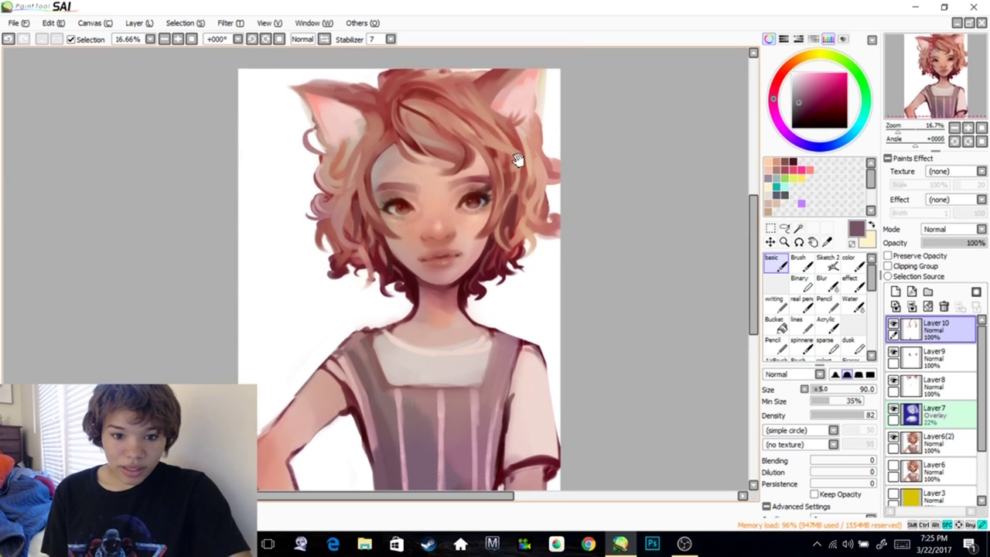
Merge Layer10 down into Layer9 and compare the portrait with the merged hair strands hidden and shown
key(e)
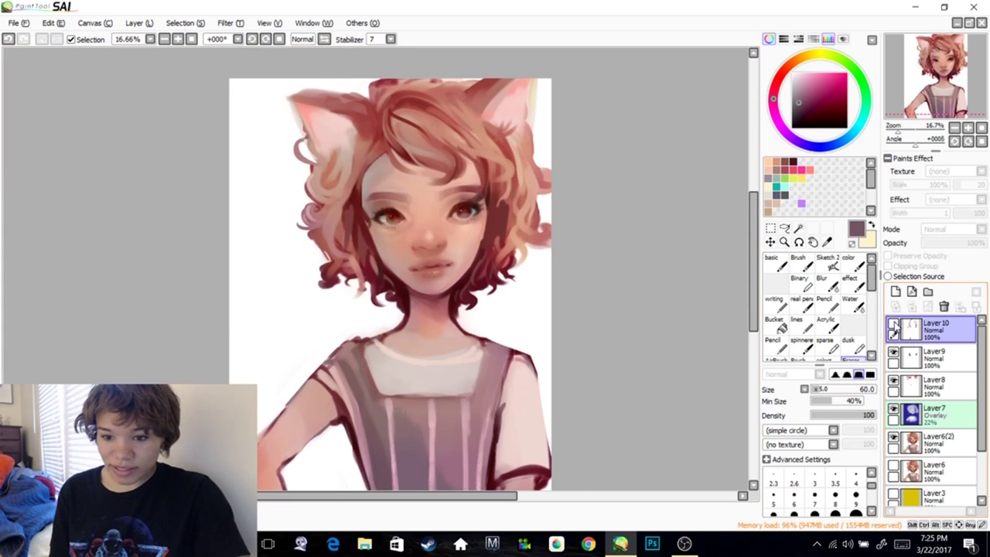
key(h)
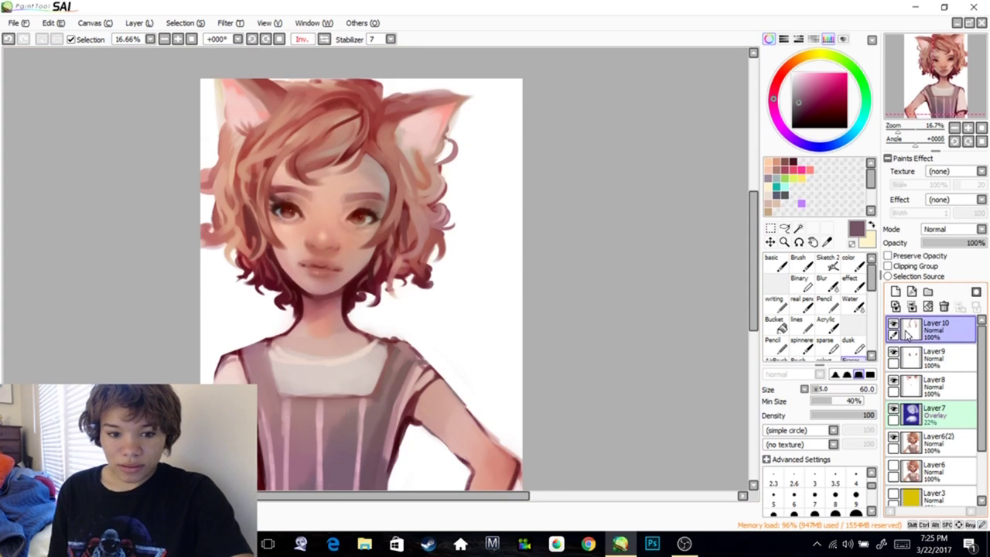
key(h)
key(ctrl+e)
click(894, 324)
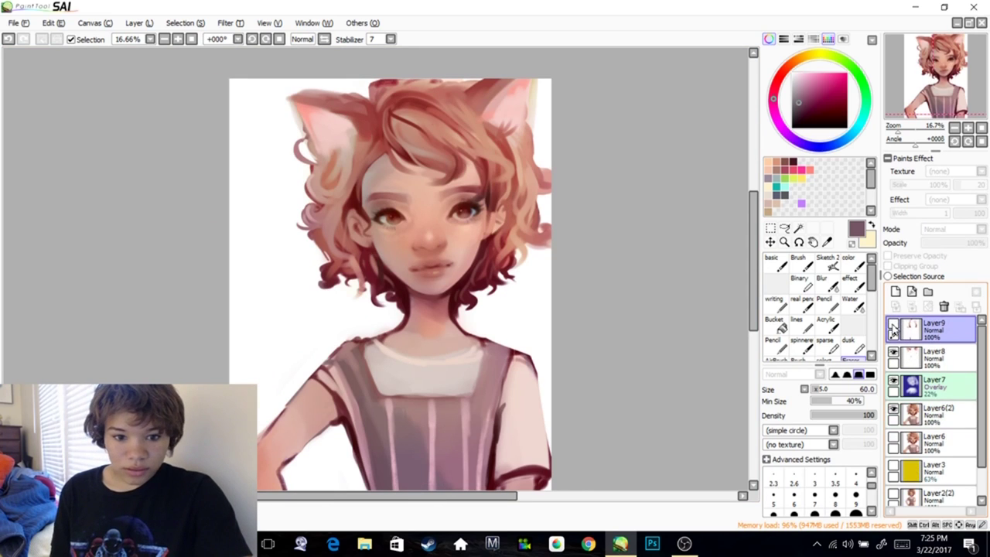
click(893, 325)
Blend the loose strand and its root at the temple with the color brush at size 95 in sampled reddish brown
drag(626, 340, 633, 274)
drag(434, 174, 447, 214)
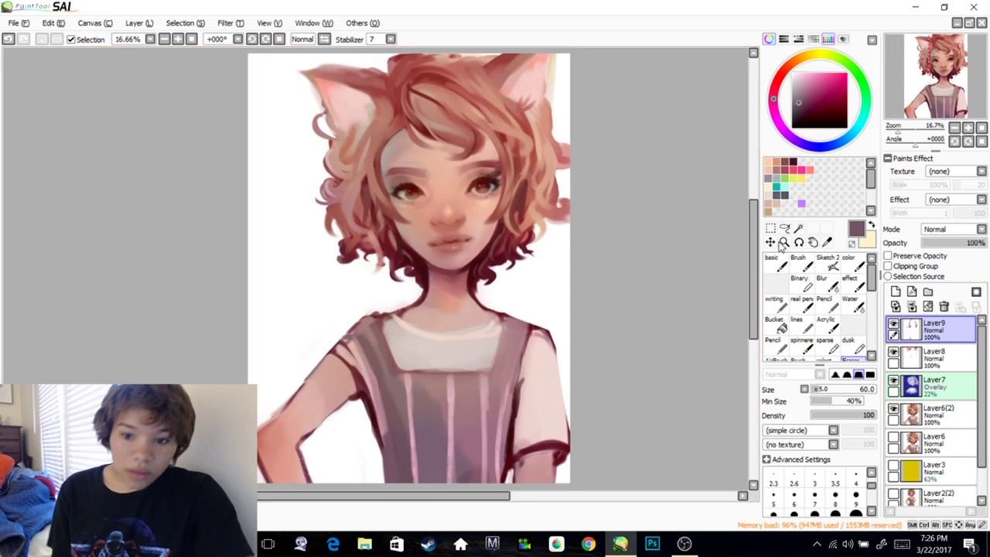
click(852, 263)
alt+click(394, 153)
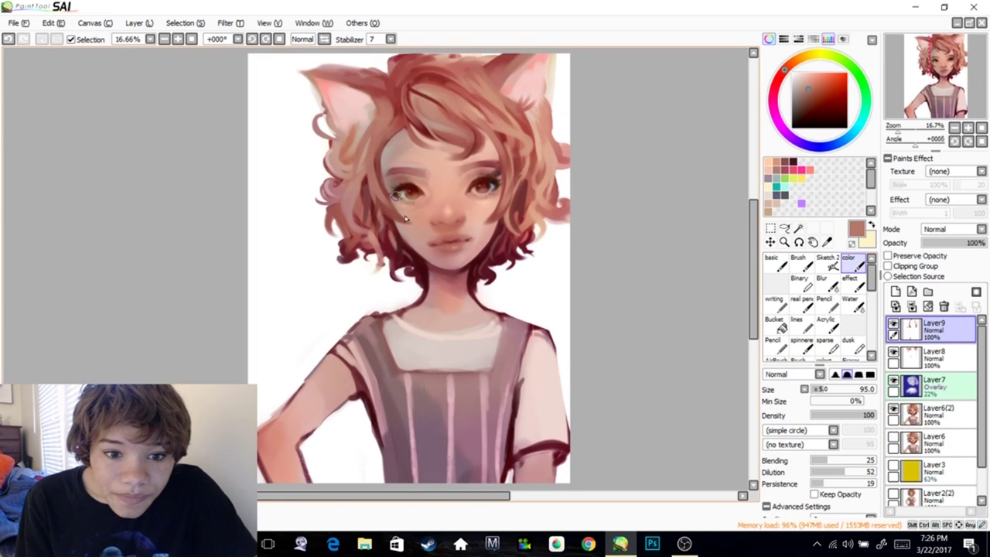
mouse_move(512, 210)
mouse_down()
mouse_move(491, 195)
mouse_move(494, 205)
mouse_up()
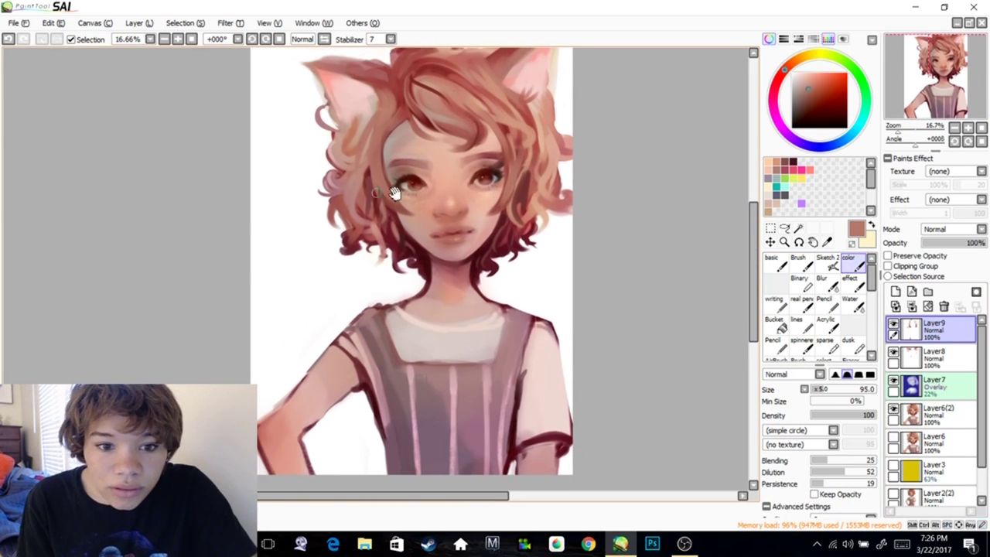
drag(387, 207, 394, 230)
drag(387, 132, 386, 163)
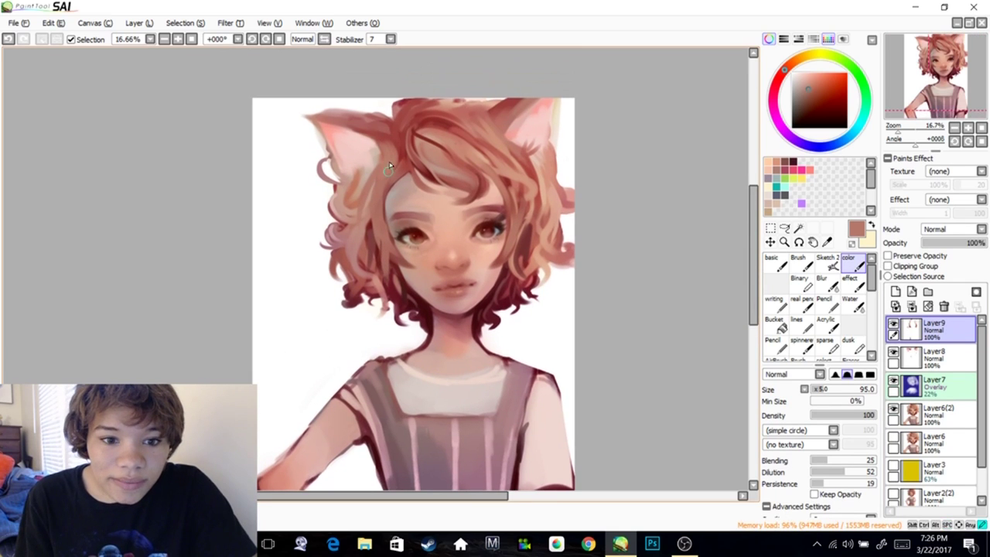
drag(482, 144, 531, 137)
drag(348, 170, 380, 147)
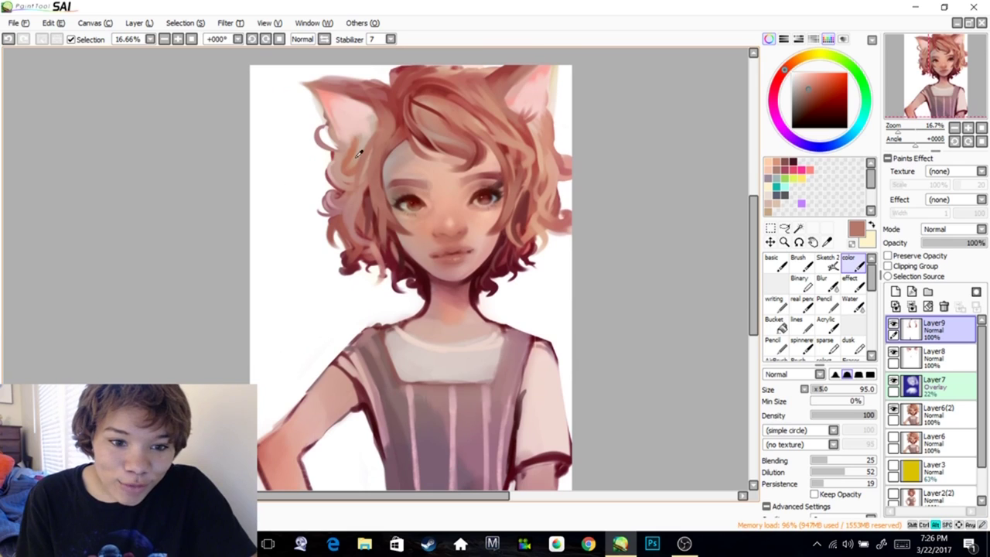
Work sampled dark red and dusty pink hair tones into the strand beside the eye
alt+click(395, 115)
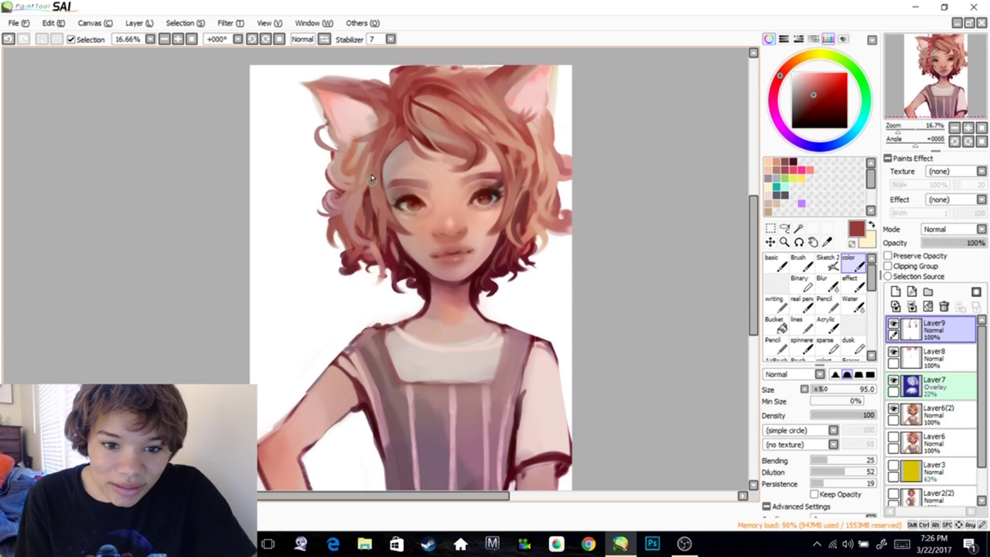
drag(437, 189, 431, 182)
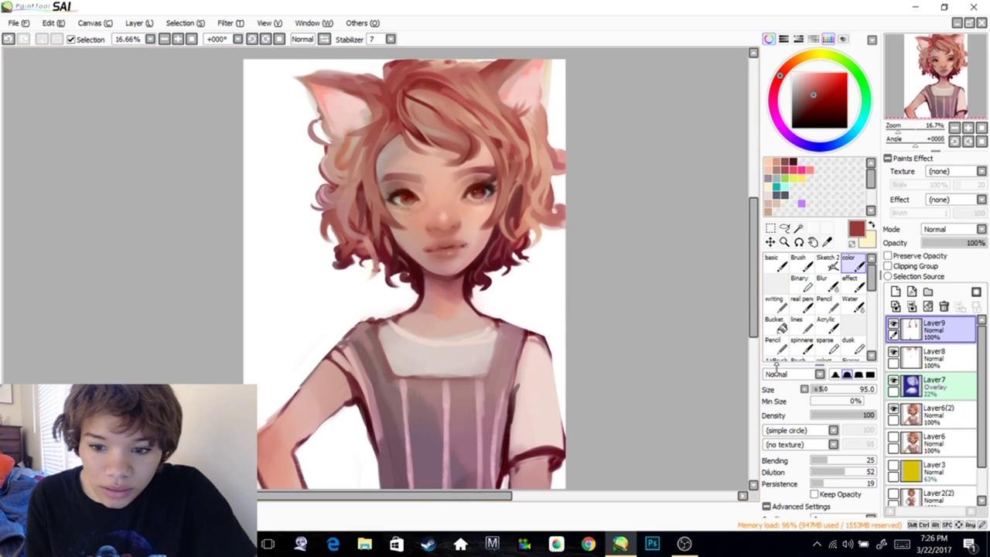
alt+click(344, 203)
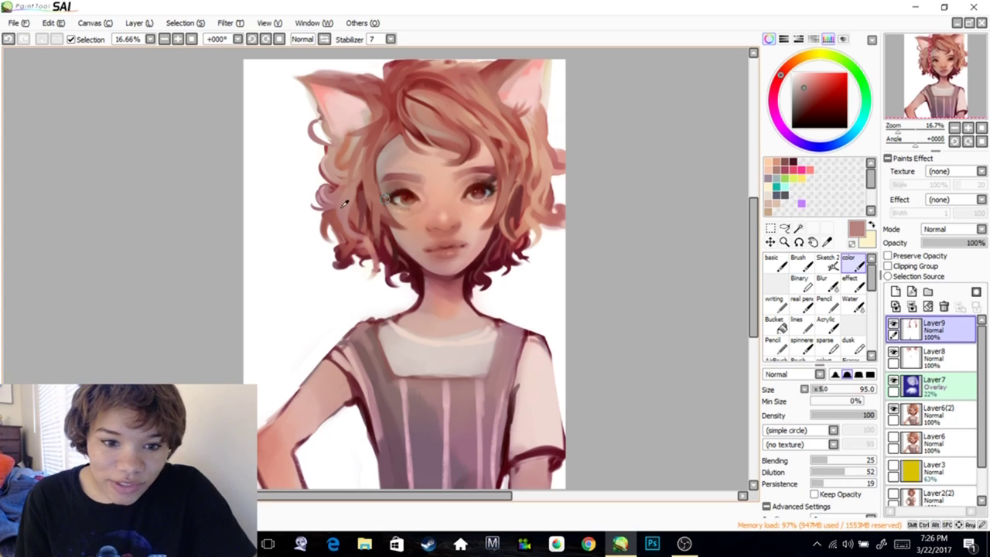
Blend the strands on the opposite side of the face into the hair with sampled peach and red tones
alt+click(501, 144)
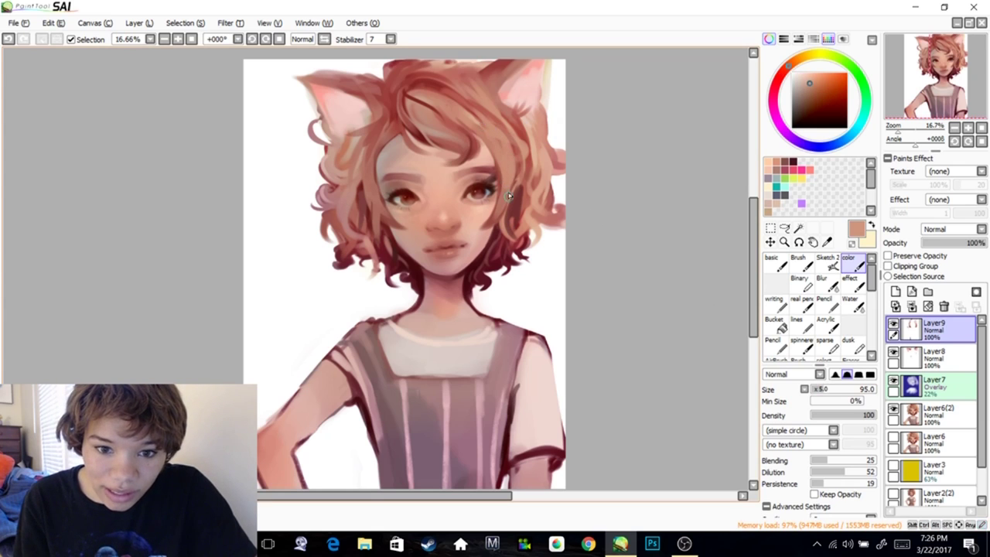
alt+click(473, 106)
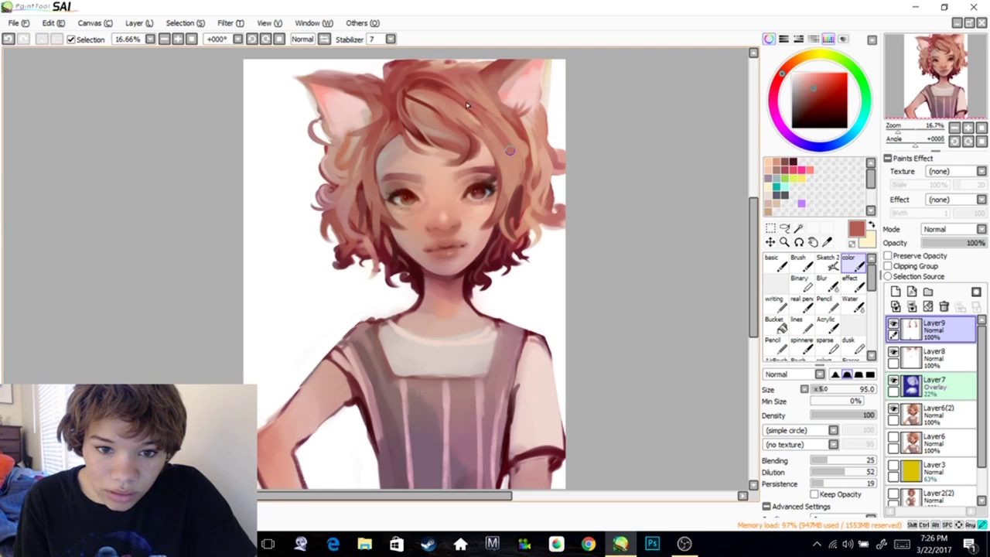
drag(498, 142, 506, 186)
mouse_move(486, 112)
mouse_down()
mouse_move(532, 181)
mouse_move(527, 196)
mouse_move(536, 111)
mouse_move(519, 212)
mouse_up()
Try a sampled dark maroon stroke on the curls beside the neck
drag(446, 251, 469, 214)
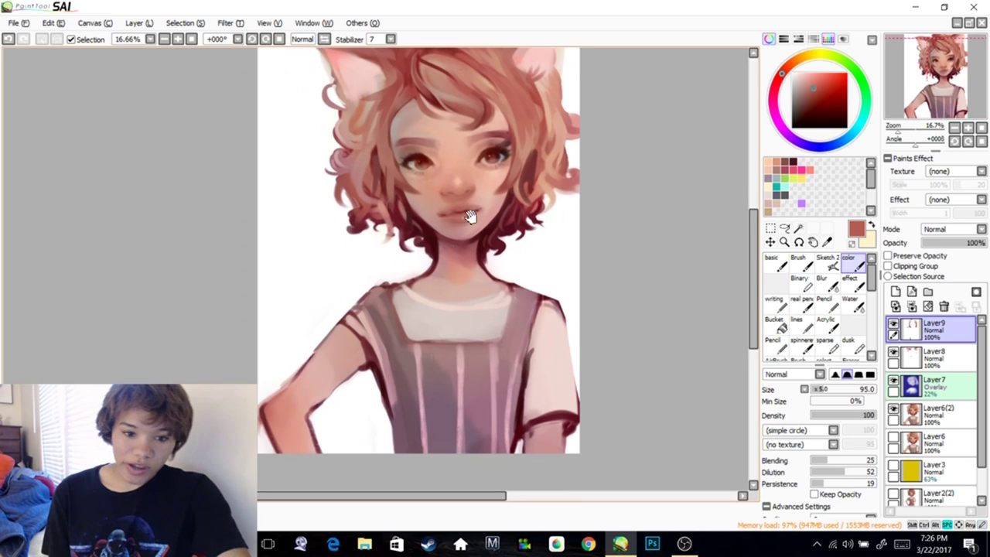
alt+click(430, 250)
mouse_move(431, 251)
mouse_down()
mouse_move(402, 270)
mouse_move(447, 264)
mouse_move(478, 304)
mouse_move(398, 287)
mouse_up()
key(ctrl+z)
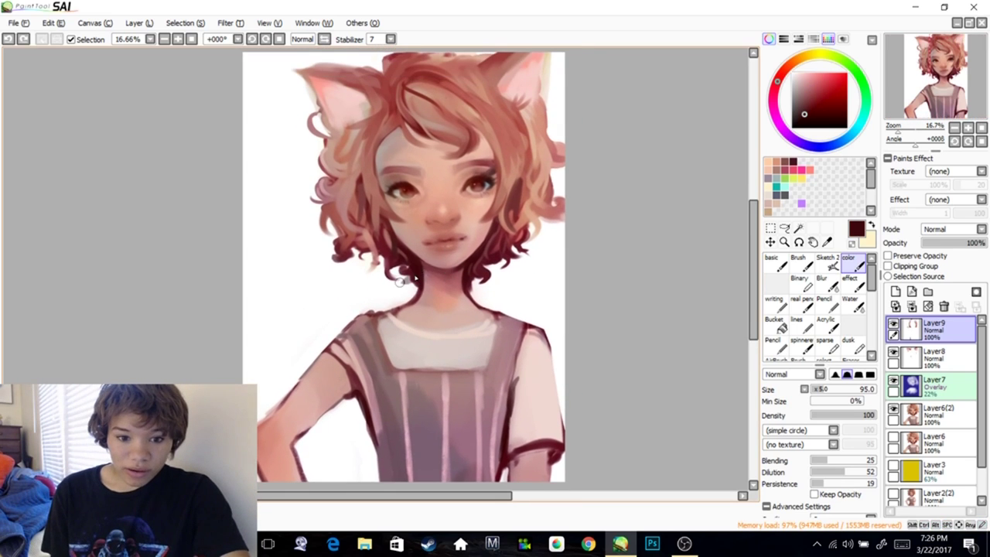
Check the painted strands by hiding and showing Layer9, and merge it down into Layer8
drag(473, 267, 458, 287)
key(e)
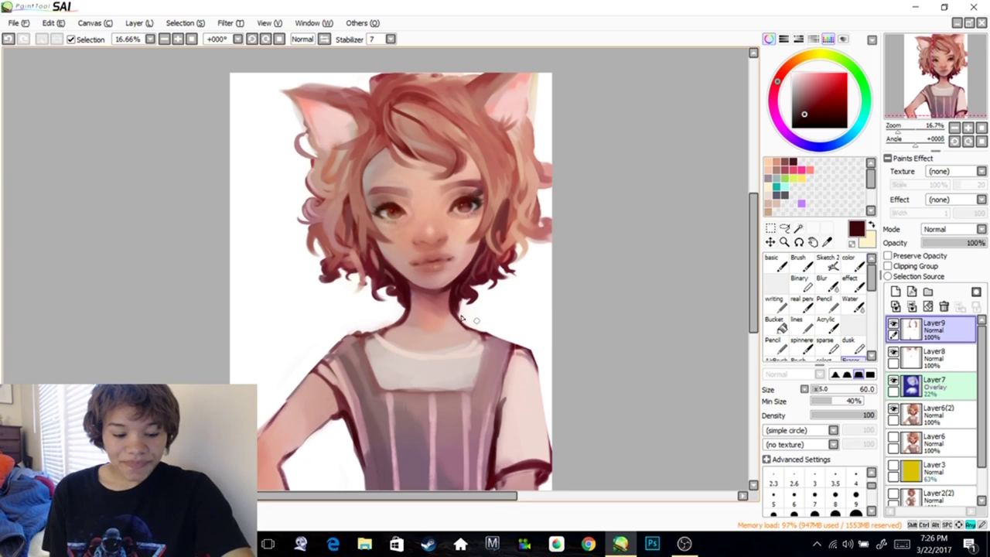
mouse_move(486, 330)
mouse_down()
mouse_move(524, 364)
mouse_move(517, 300)
mouse_move(515, 315)
mouse_up()
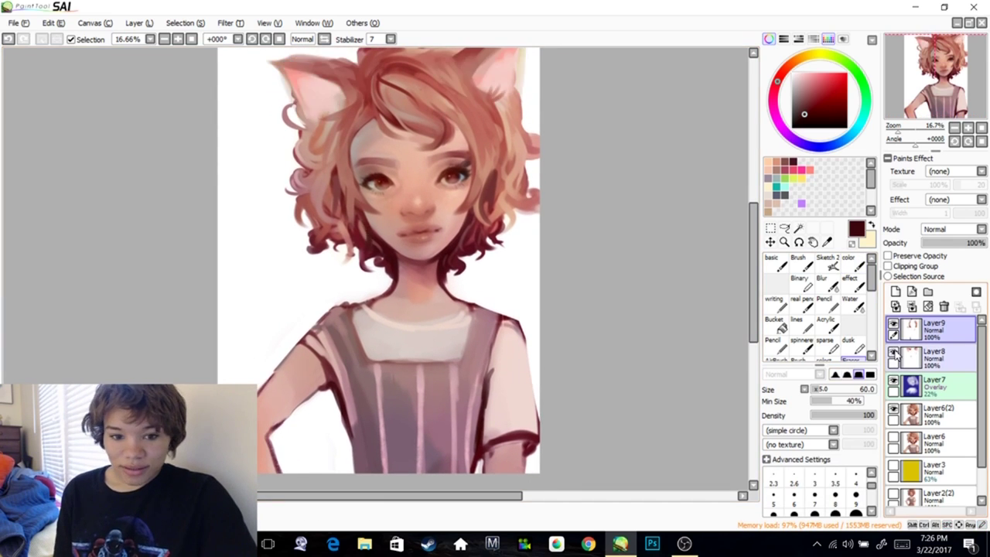
click(894, 324)
click(894, 324)
click(894, 324)
click(894, 324)
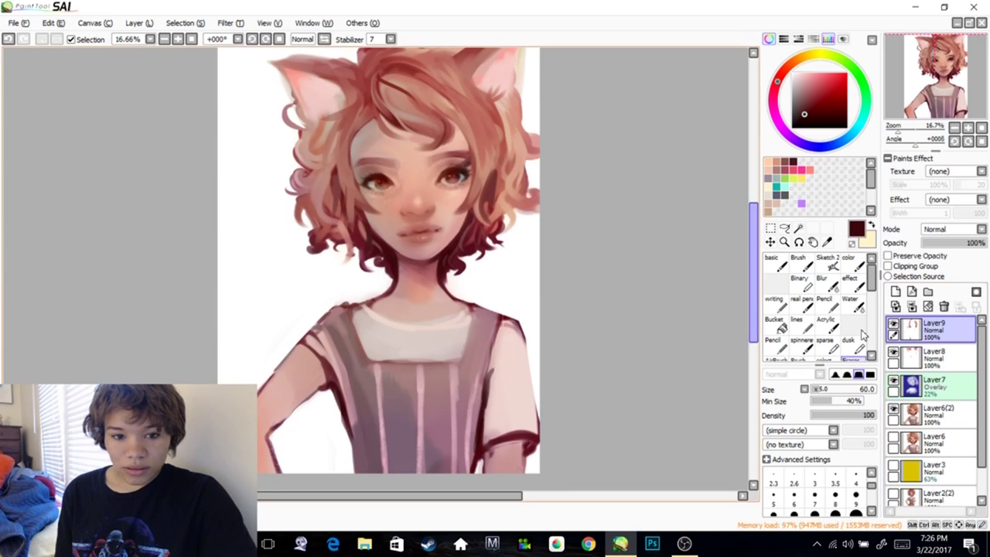
drag(602, 271, 604, 301)
key(h)
key(ctrl+e)
Paint highlights on the face-framing hair with the basic brush at size 90 in sampled peach and pale pink
drag(501, 319, 602, 334)
click(776, 263)
alt+click(340, 224)
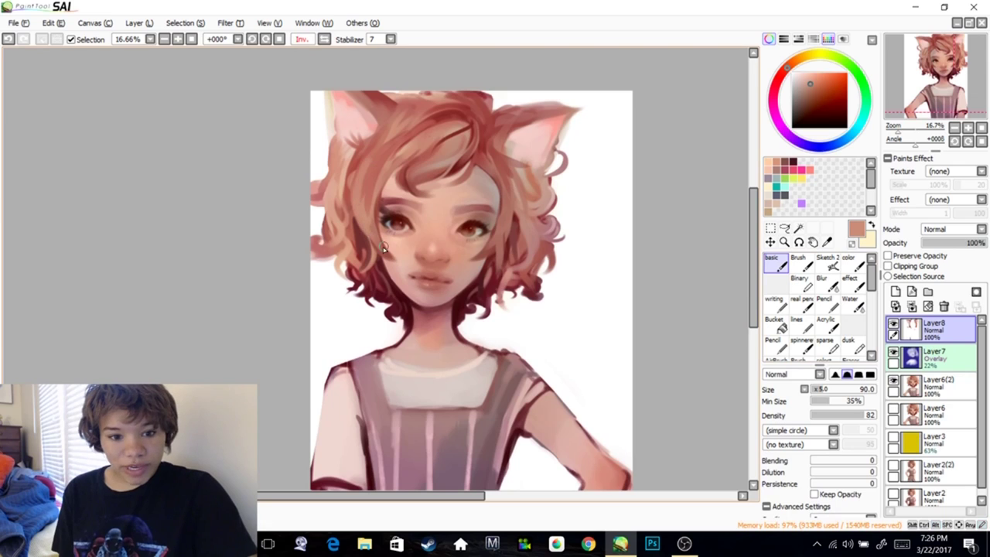
drag(366, 169, 367, 191)
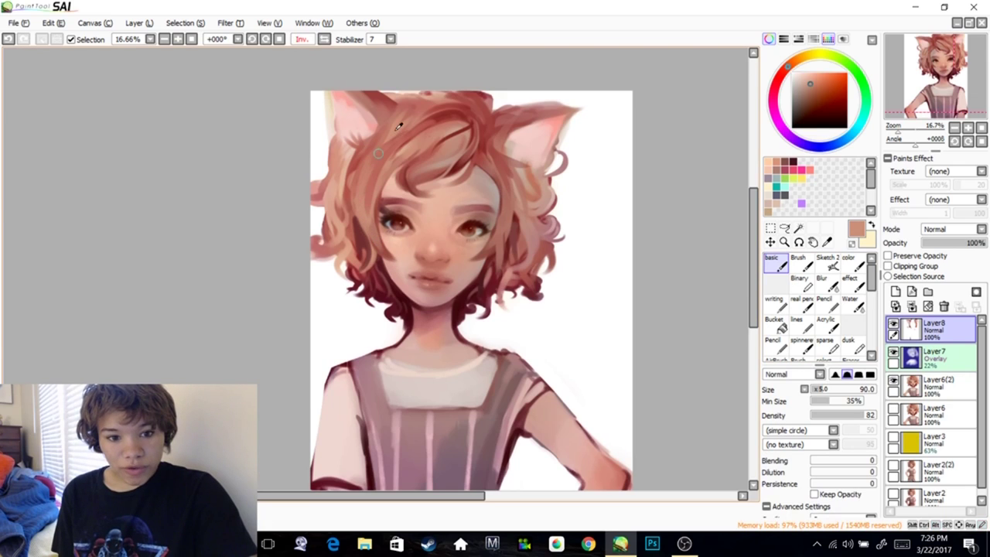
alt+click(353, 121)
drag(372, 199, 372, 179)
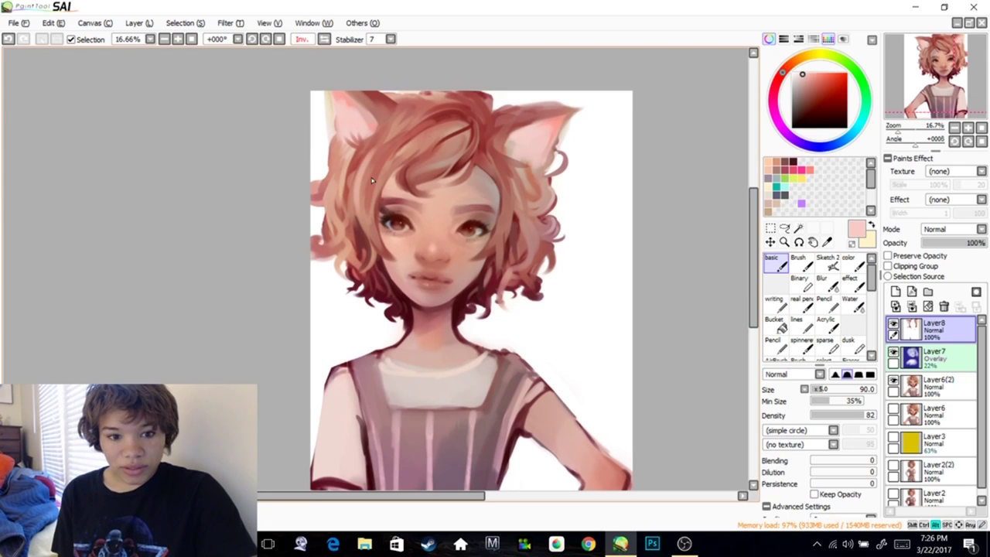
drag(463, 173, 452, 174)
drag(442, 220, 463, 217)
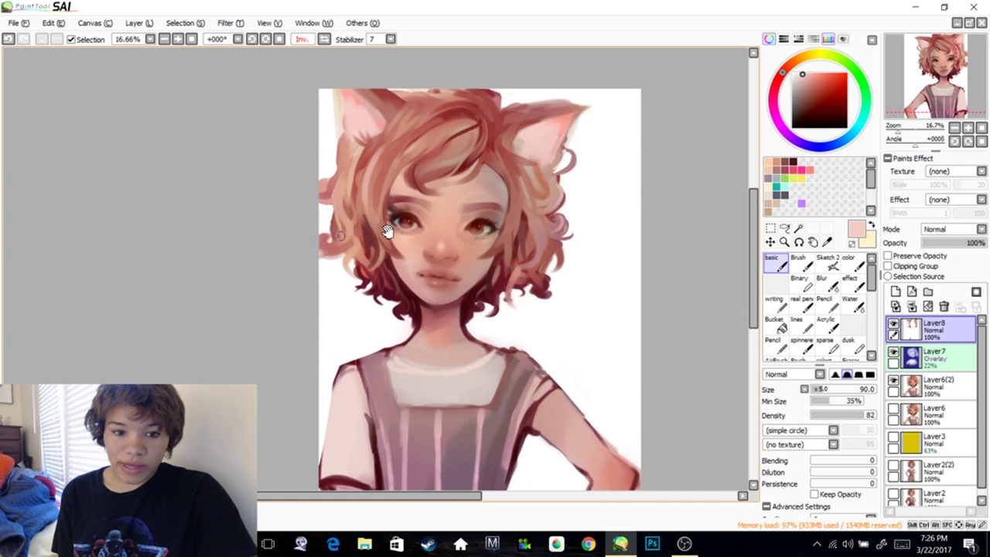
key(e)
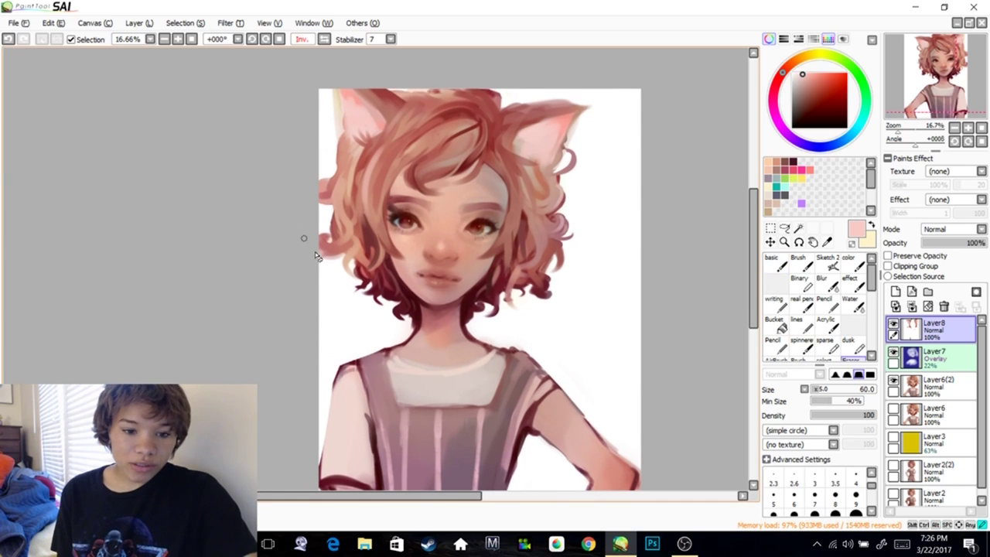
Compare the portrait with the Layer7 overlay hidden and shown, and set the overlay's opacity to 12%
click(909, 356)
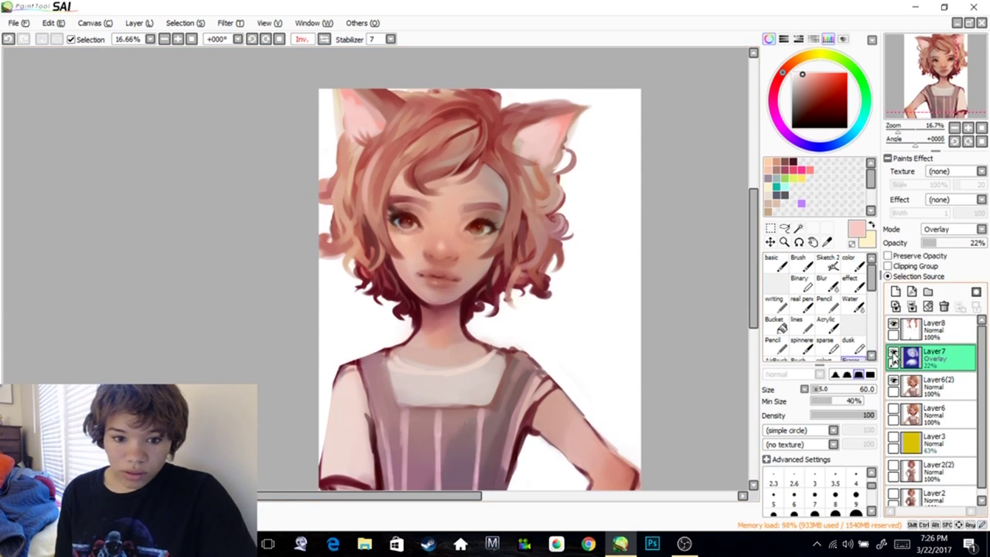
click(893, 352)
drag(626, 409, 636, 377)
key(h)
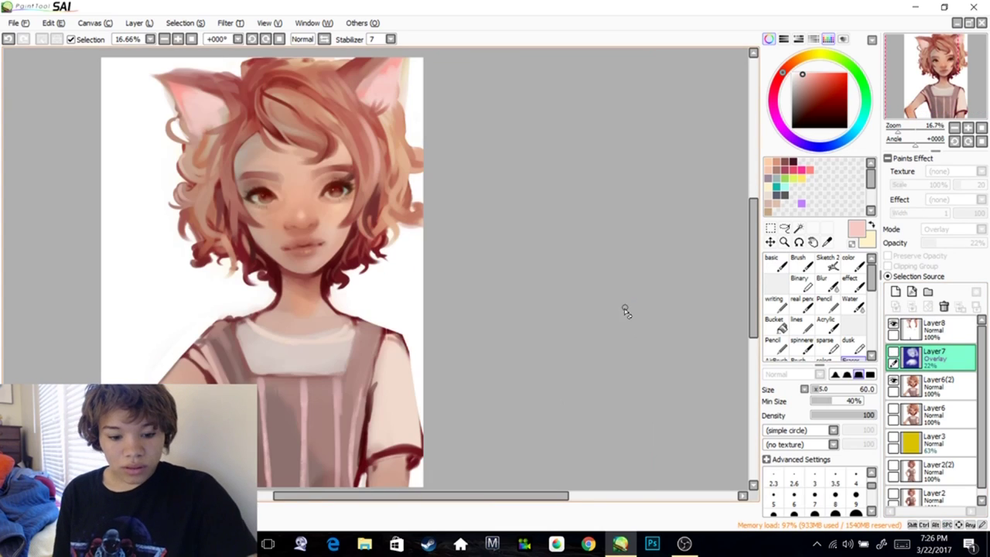
click(893, 352)
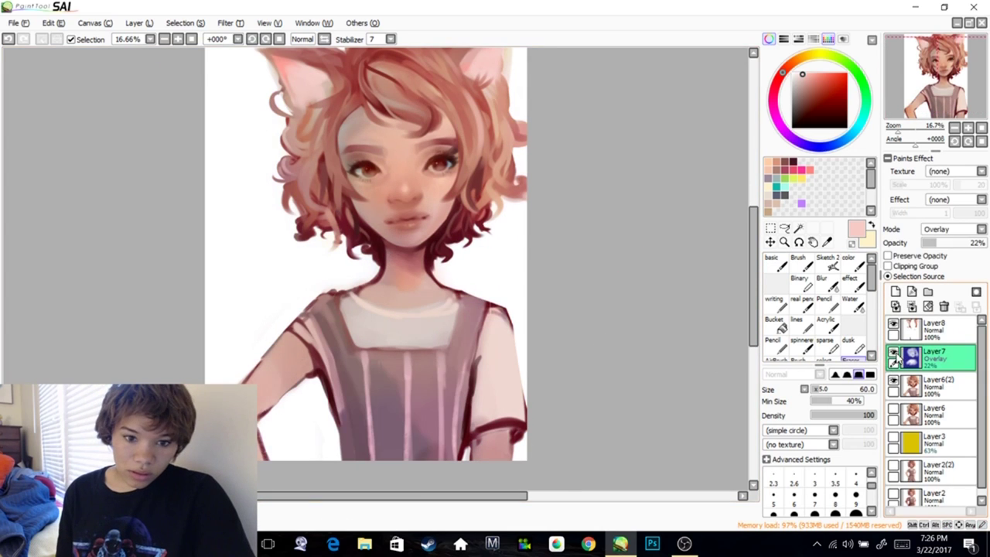
drag(936, 243, 931, 248)
drag(641, 260, 656, 314)
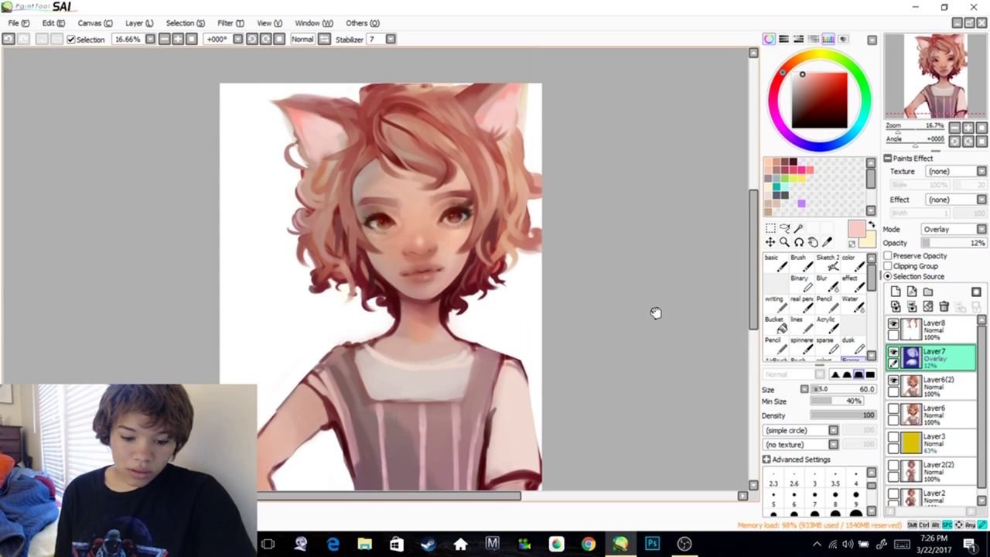
click(894, 354)
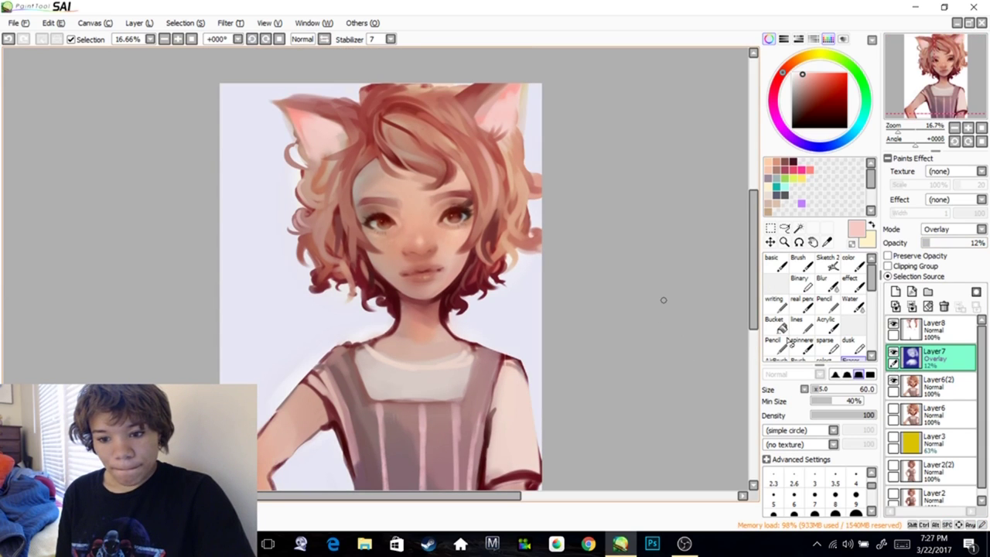
key(ctrl+e)
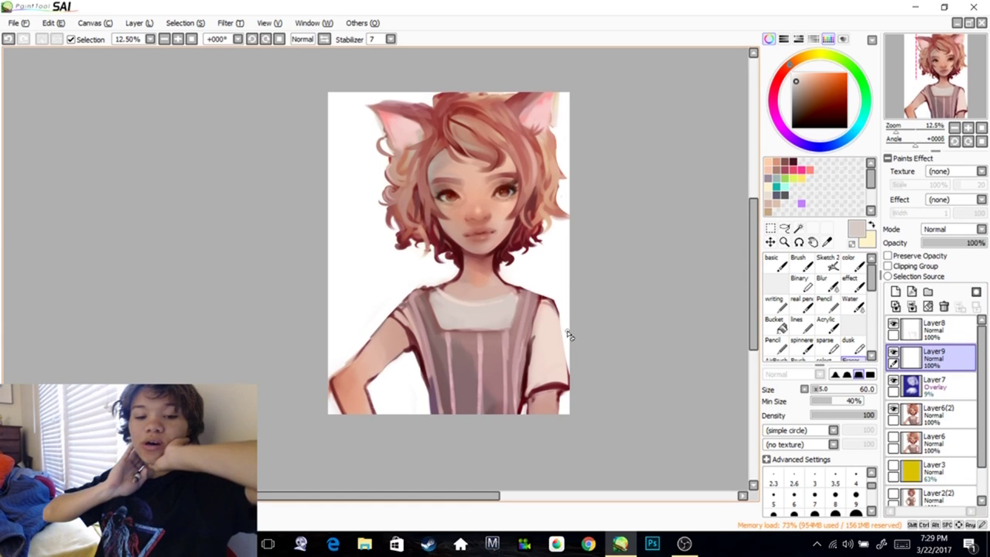
Examine the portrait's face and hair up close and switch to the OBS window
scroll(568, 334, up, 1)
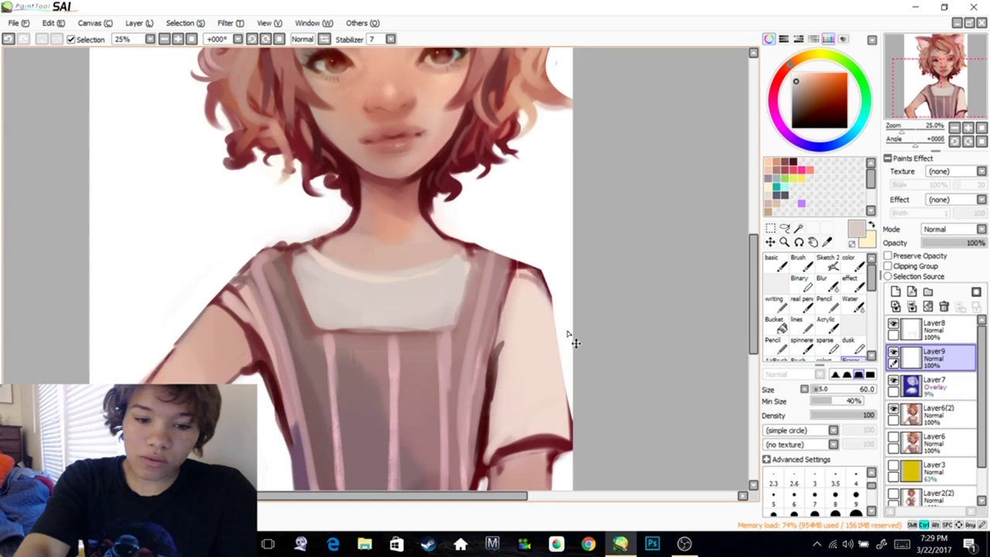
drag(514, 352, 570, 444)
mouse_move(561, 305)
mouse_down()
mouse_move(526, 371)
mouse_move(516, 362)
mouse_move(537, 398)
mouse_move(549, 394)
mouse_move(585, 300)
mouse_up()
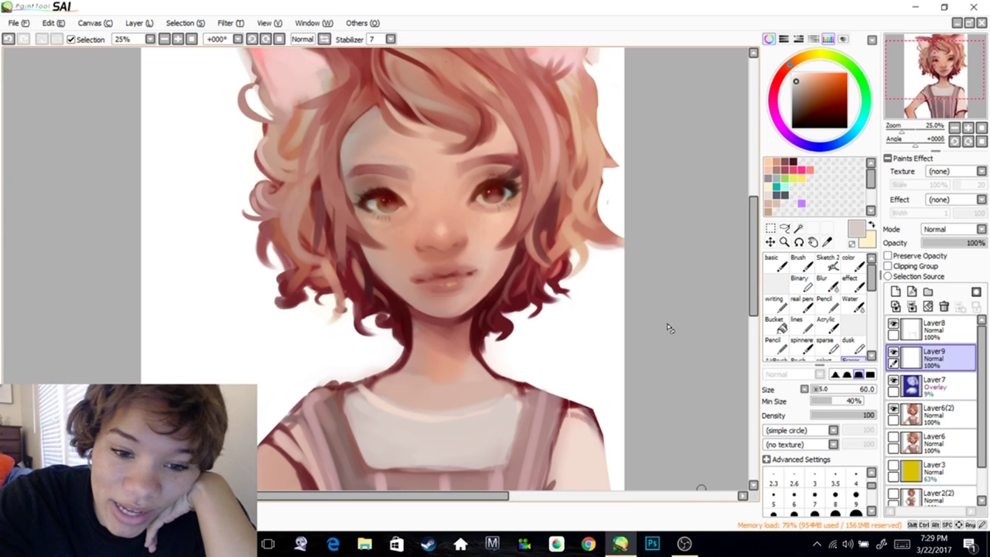
click(685, 545)
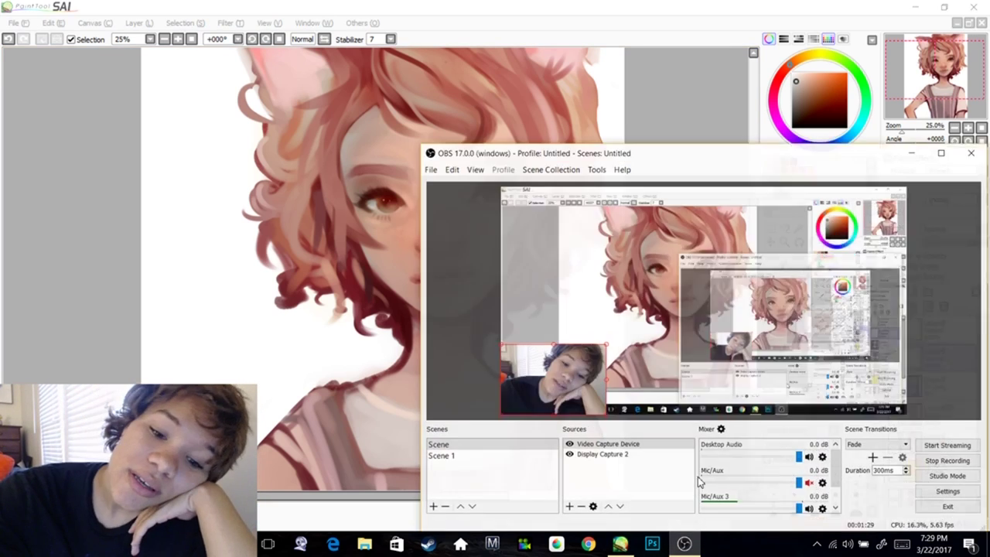